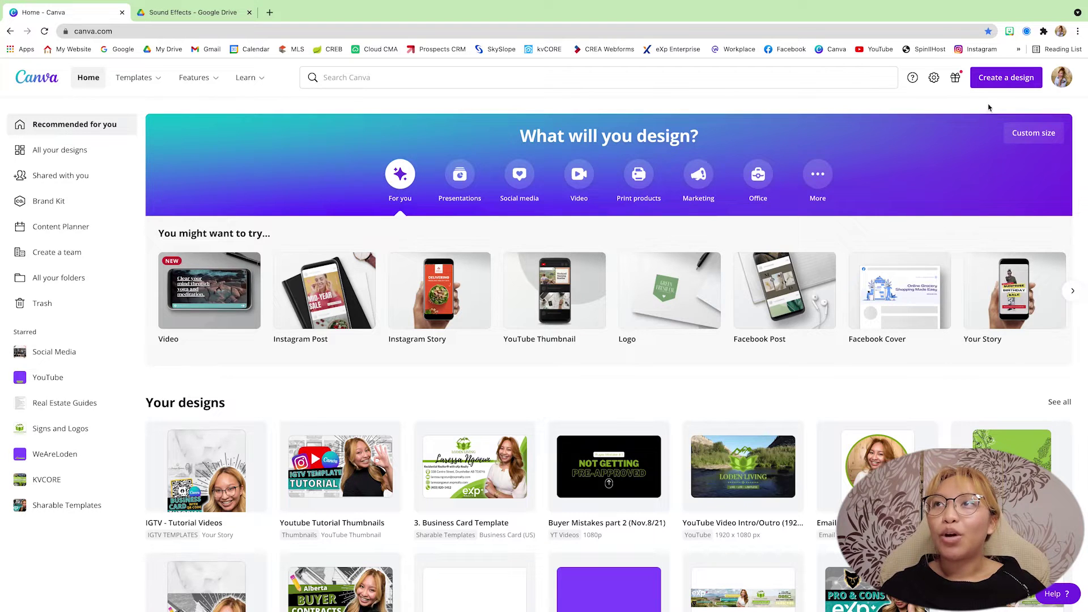
Create a custom-size Canva design of 1920 by 1080 pixels.
click(1006, 77)
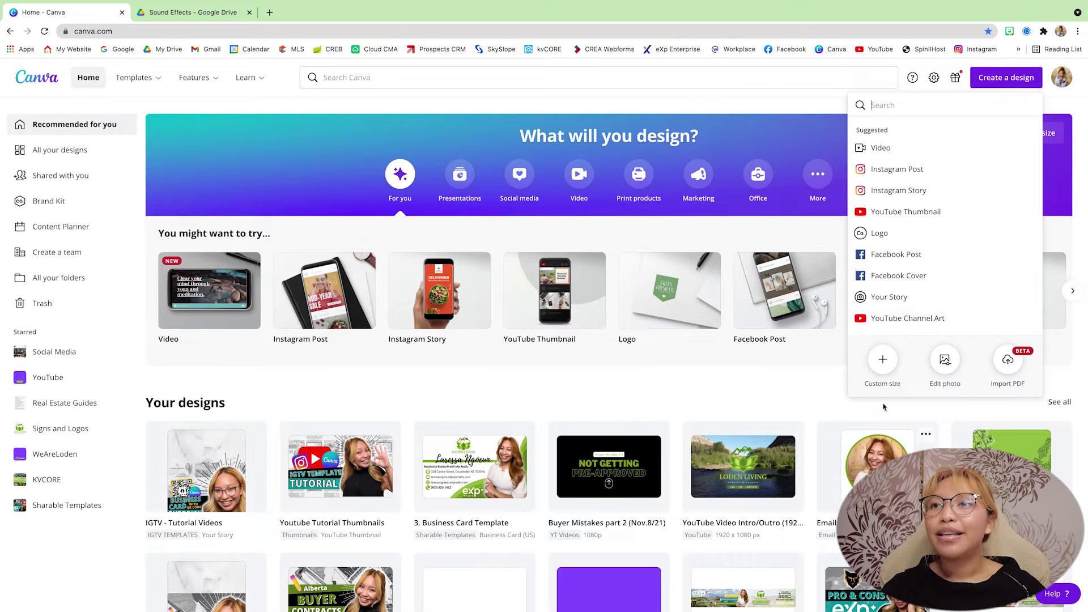
click(883, 361)
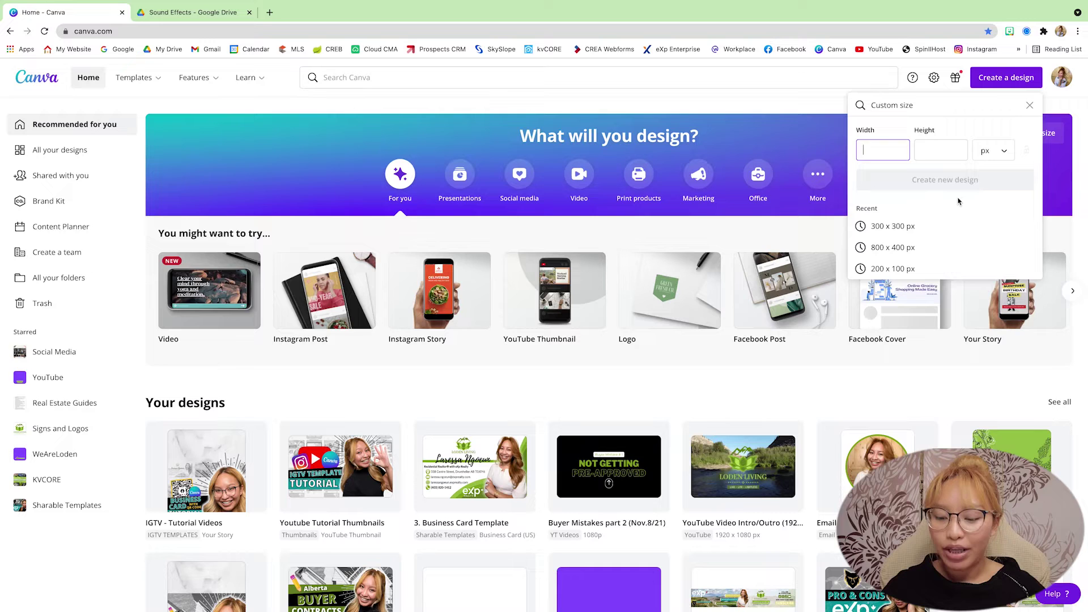
text(1920)
key(Tab)
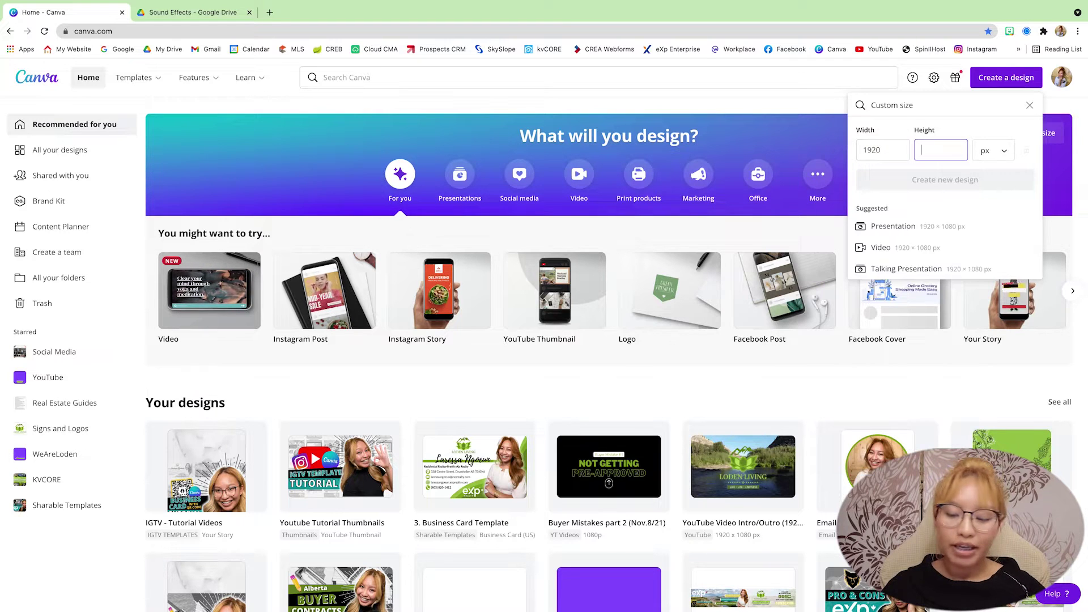
text(1080)
key(Return)
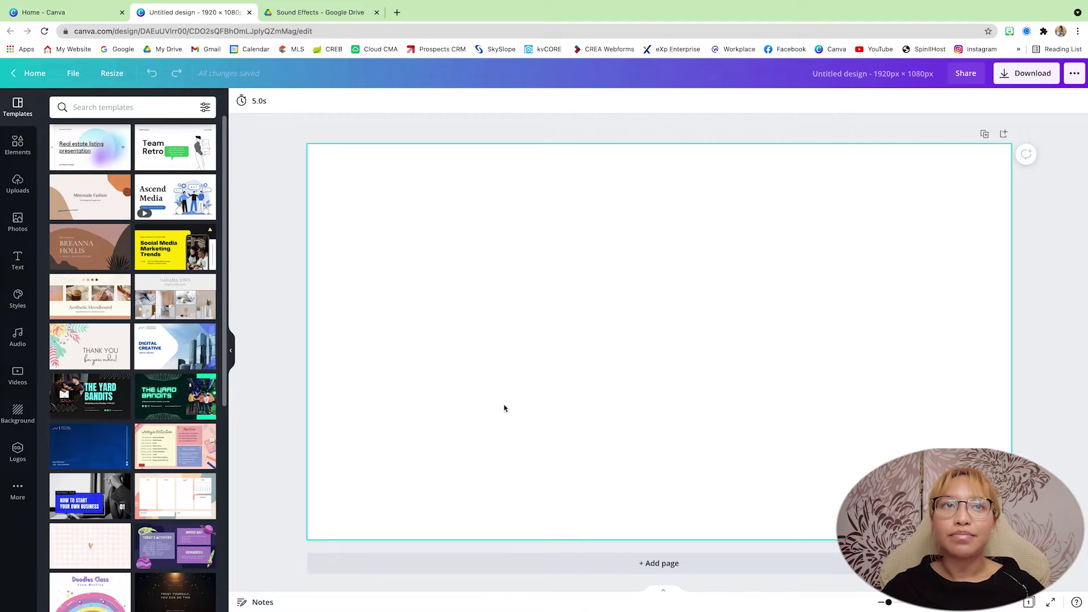
Fill the page background with the default purple colour.
click(366, 222)
click(242, 105)
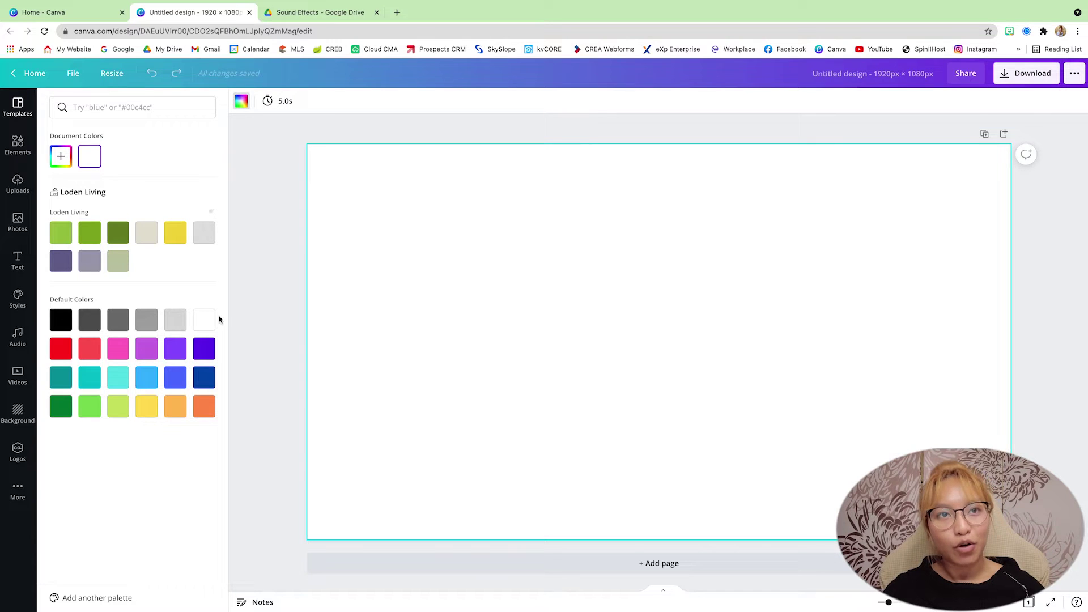
click(184, 354)
click(284, 289)
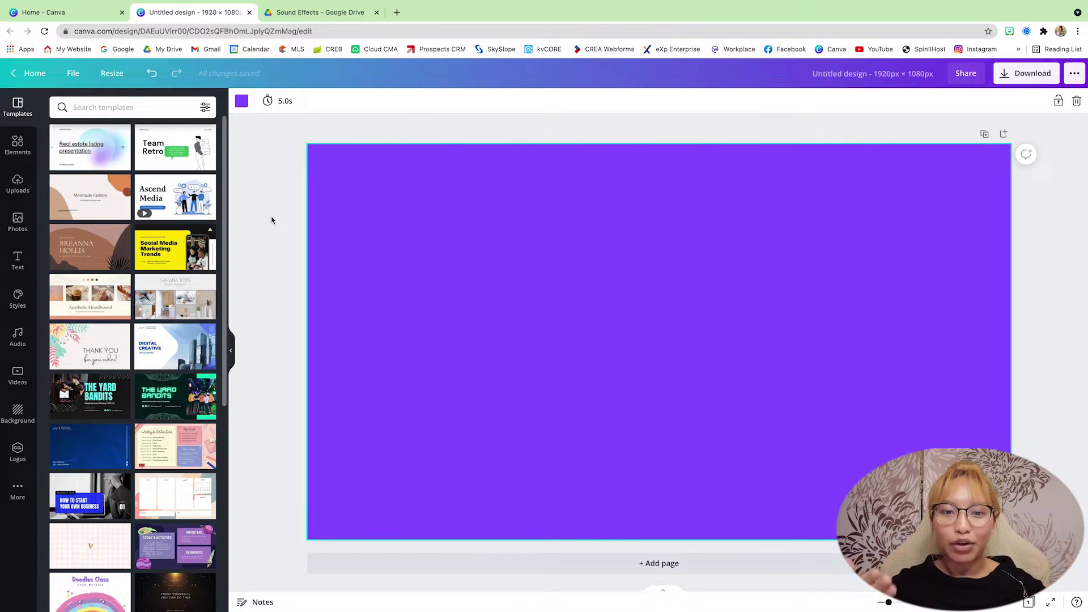
Add a rounded square from Lines & Shapes and resize it into a green bar about 424 × 146.
click(17, 147)
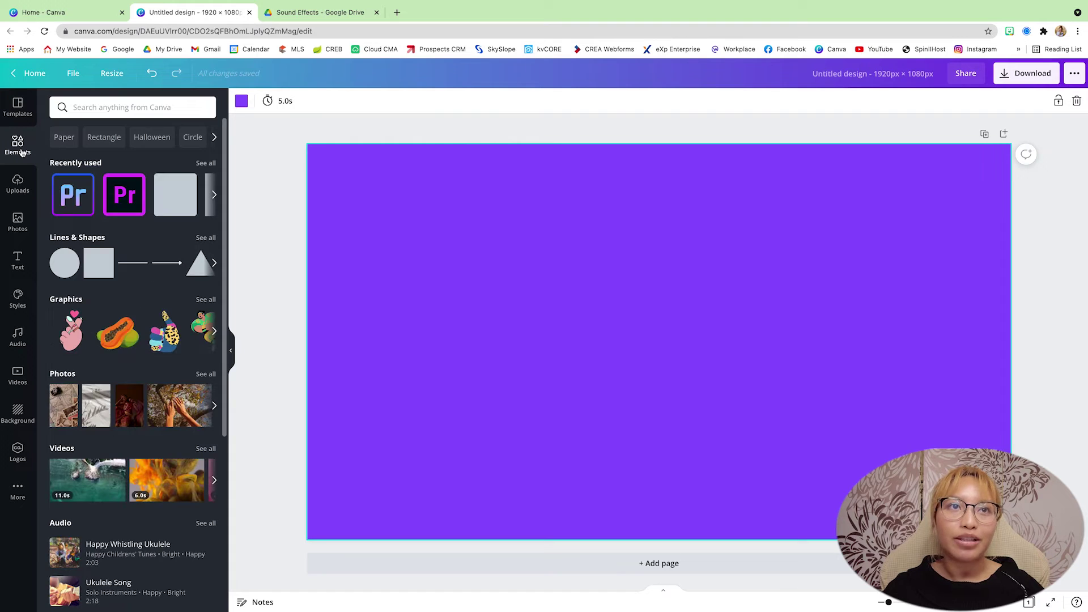
click(205, 238)
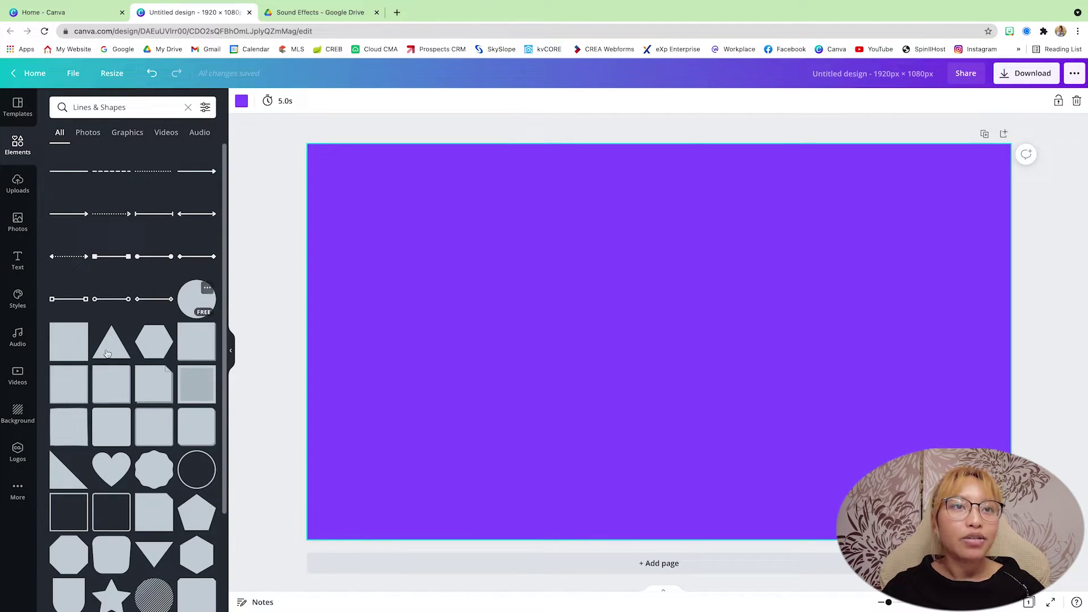
click(115, 436)
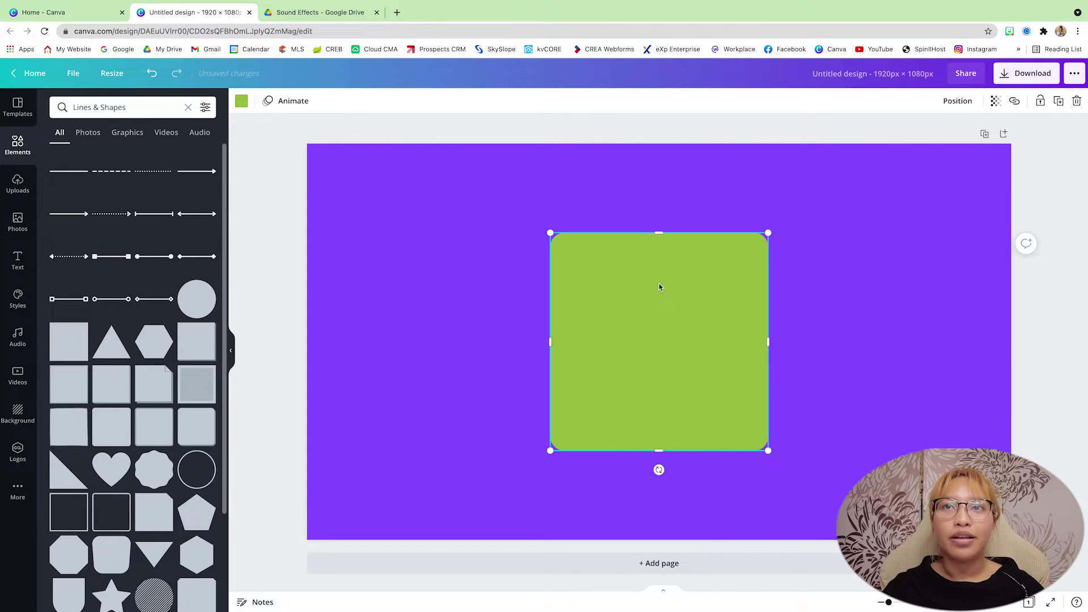
drag(656, 229, 656, 374)
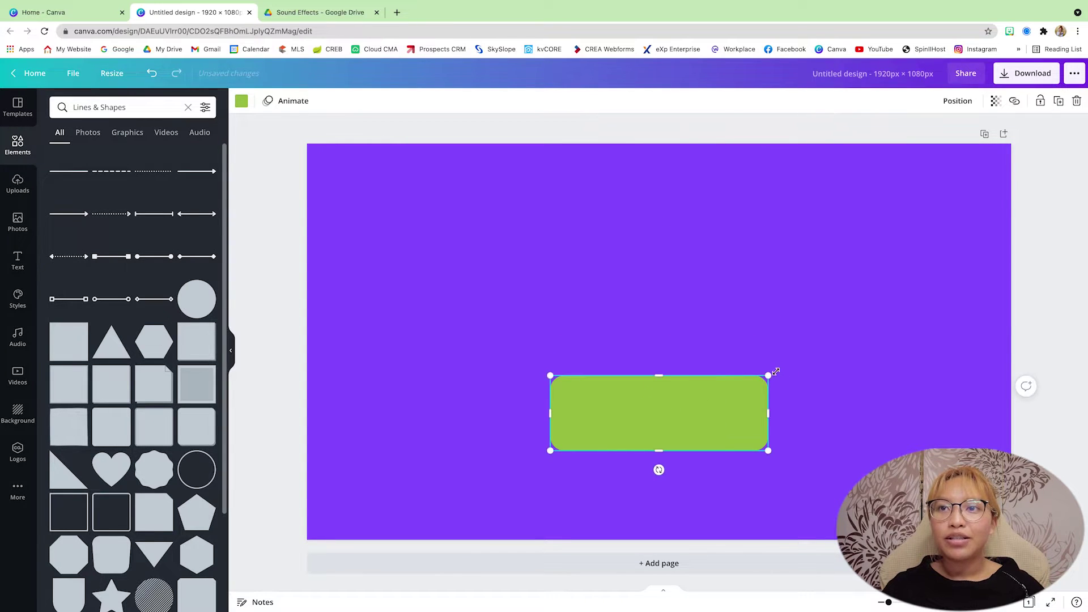
drag(770, 369, 722, 459)
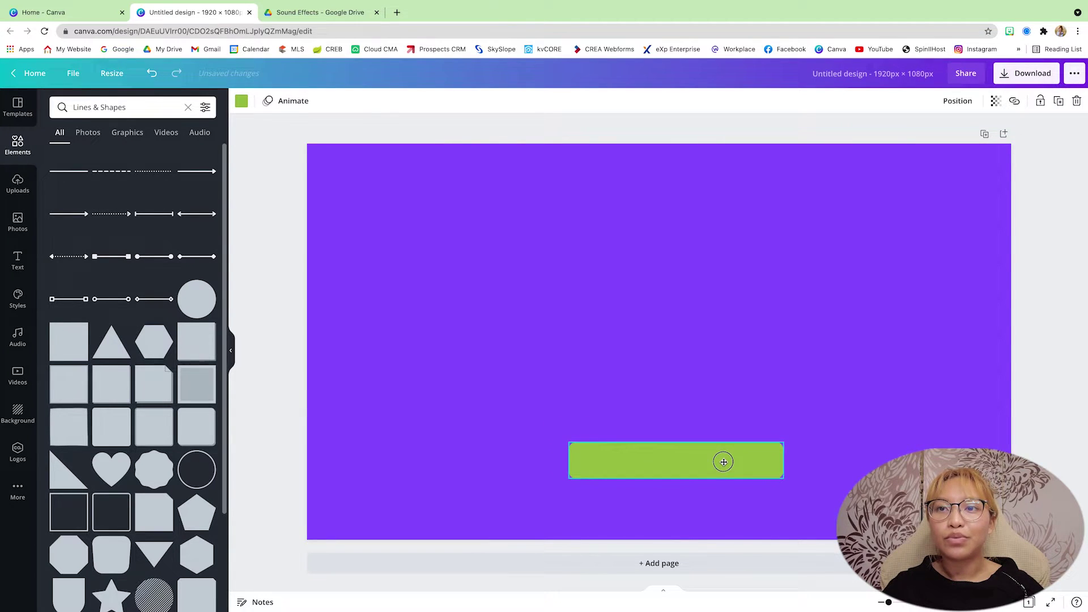
click(729, 392)
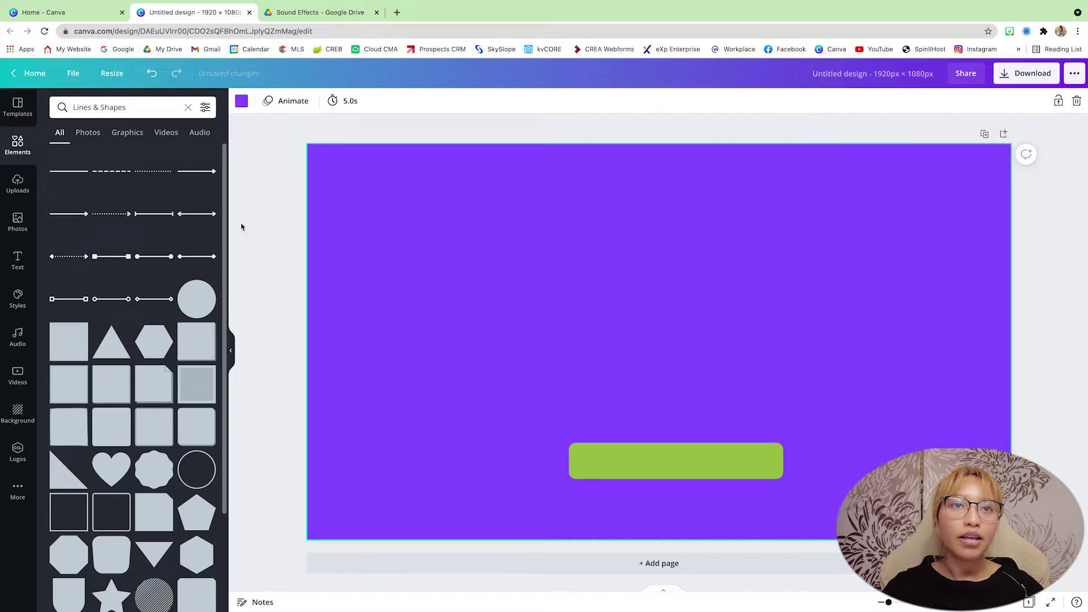
Add a green circle about 150 px wide at the bar's left end, then shift both right.
click(196, 299)
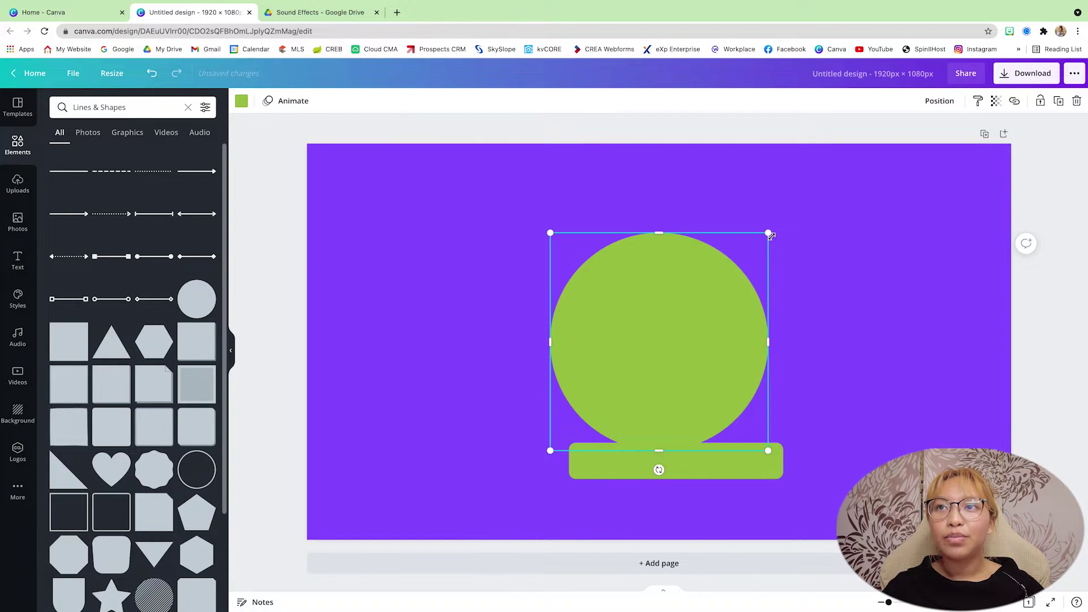
drag(769, 234, 637, 365)
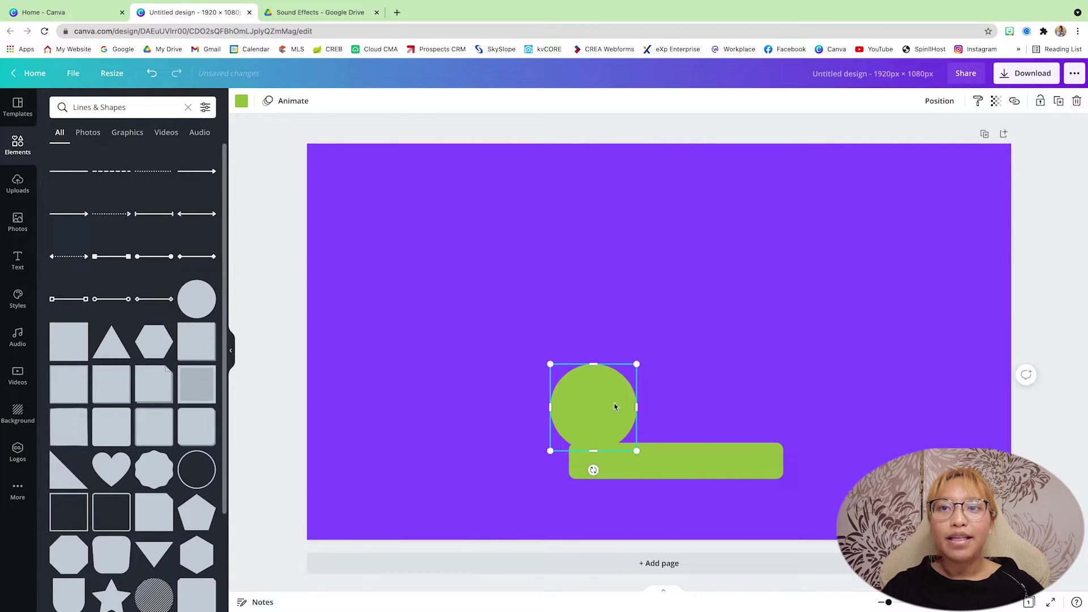
drag(615, 407, 572, 444)
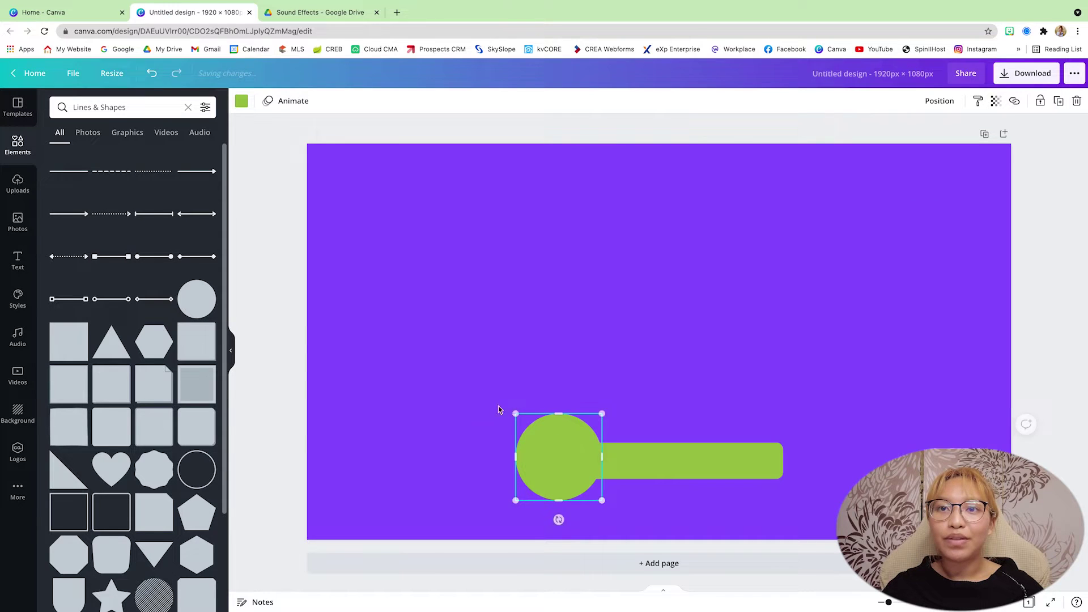
drag(469, 375, 716, 515)
drag(694, 466, 705, 466)
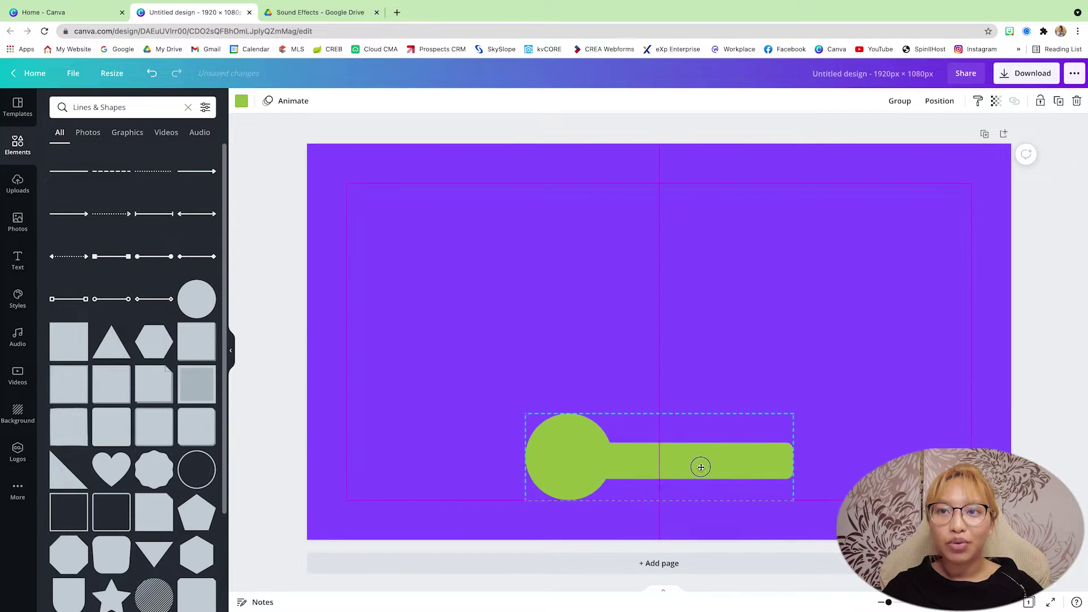
click(661, 363)
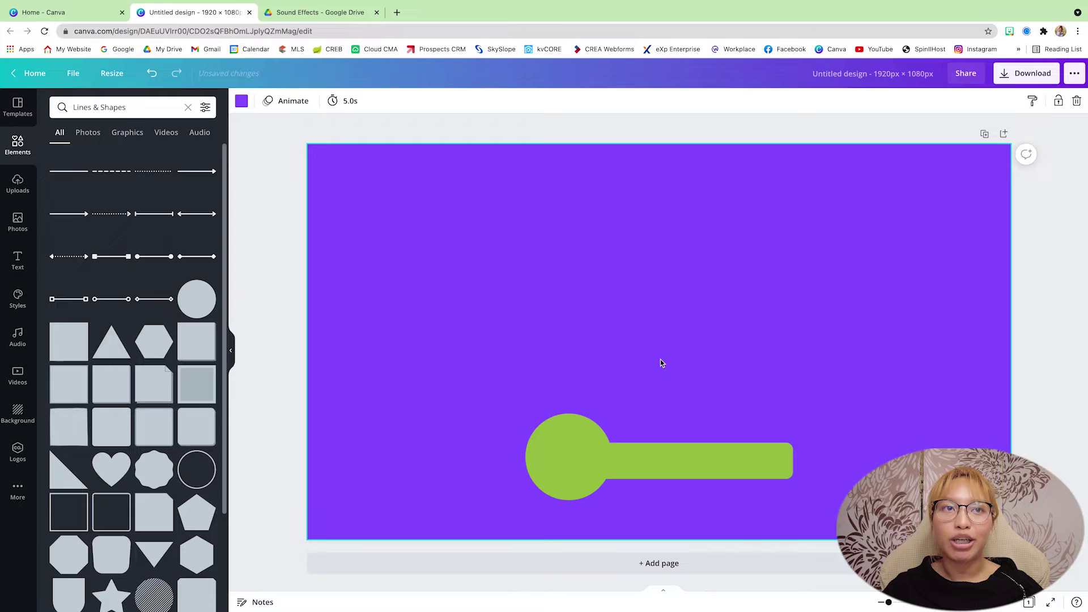
Add a circular frame and shrink it over the bar's left circle.
click(11, 149)
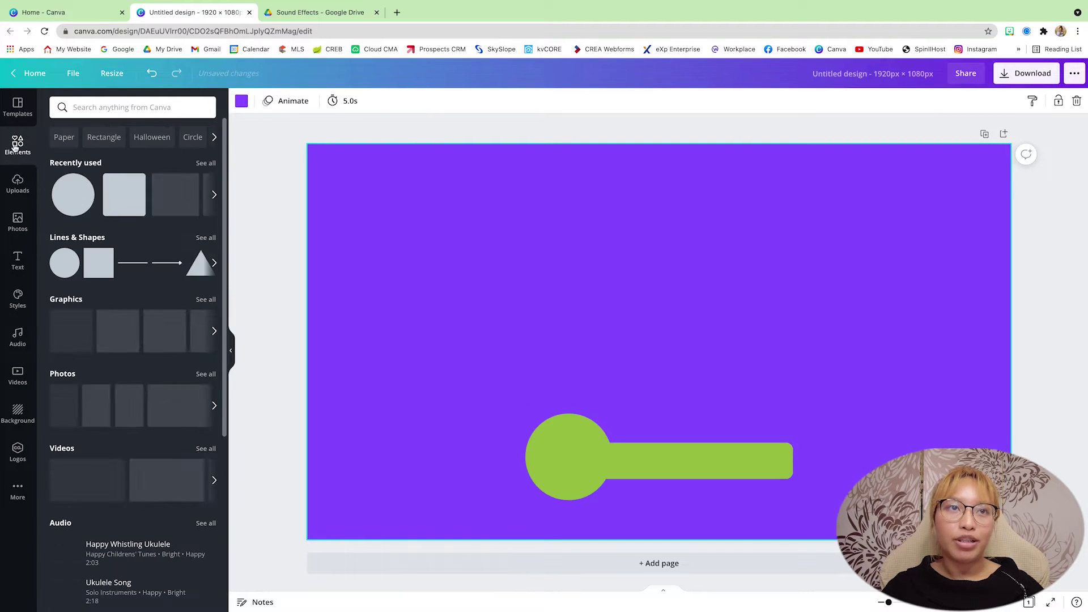
scroll(136, 300, down, 2)
scroll(136, 300, down, 5)
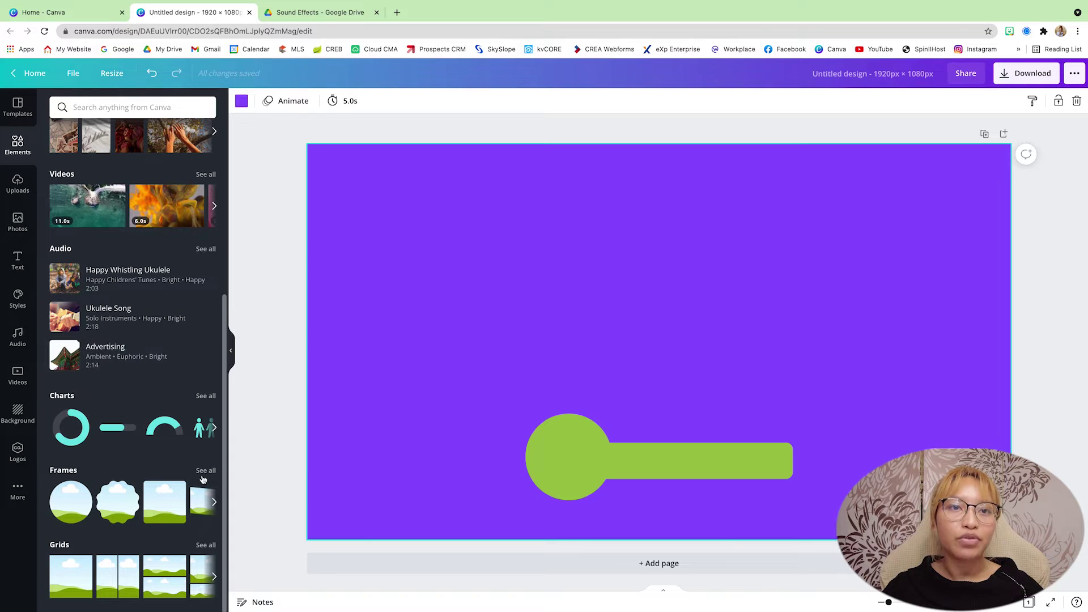
click(205, 470)
click(83, 177)
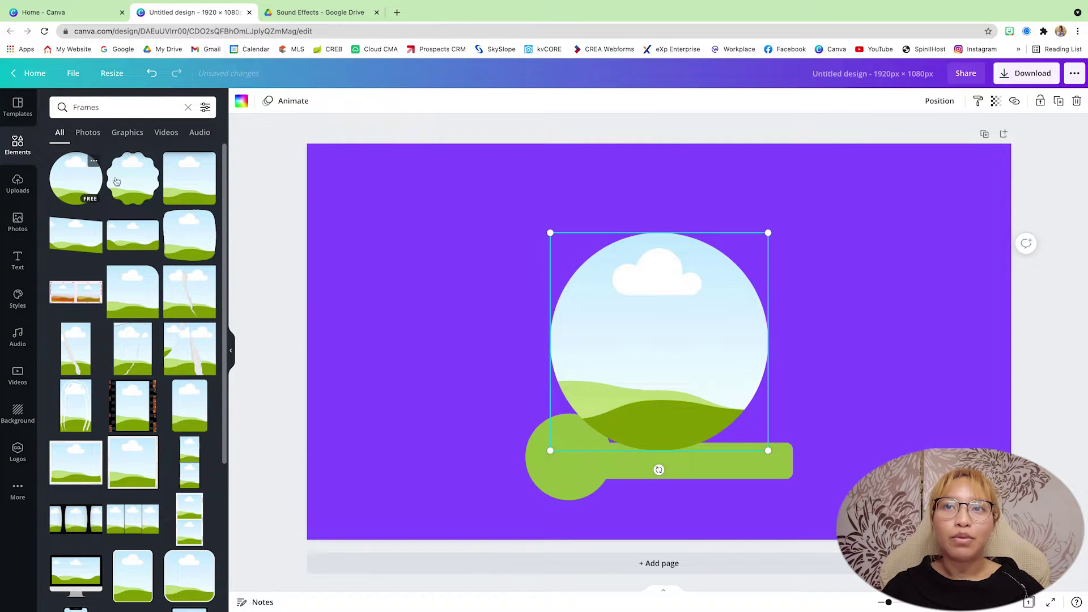
drag(770, 231, 625, 368)
drag(602, 408, 581, 454)
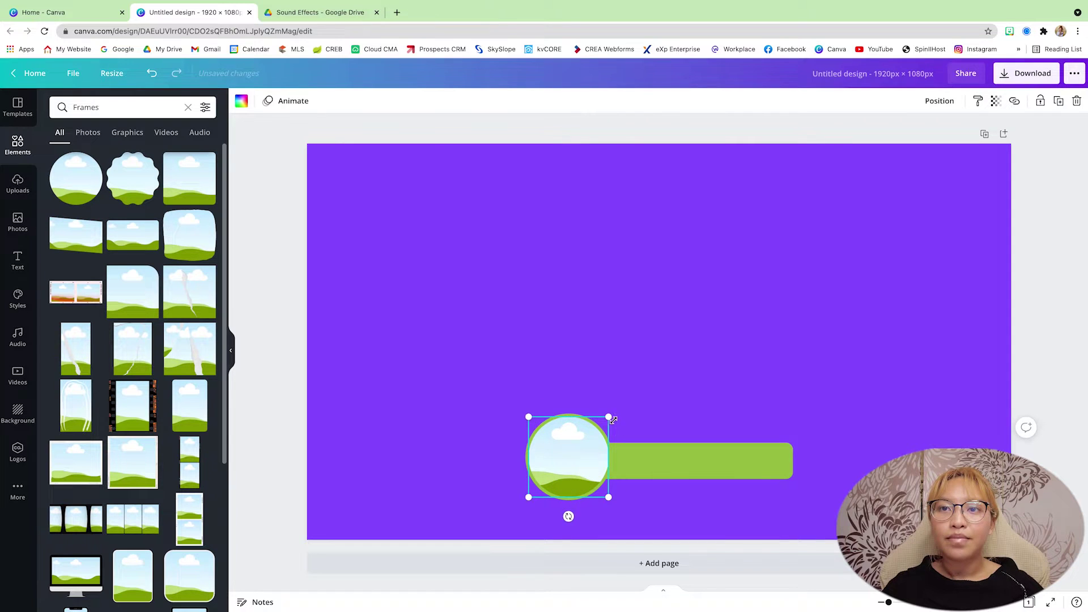
click(543, 354)
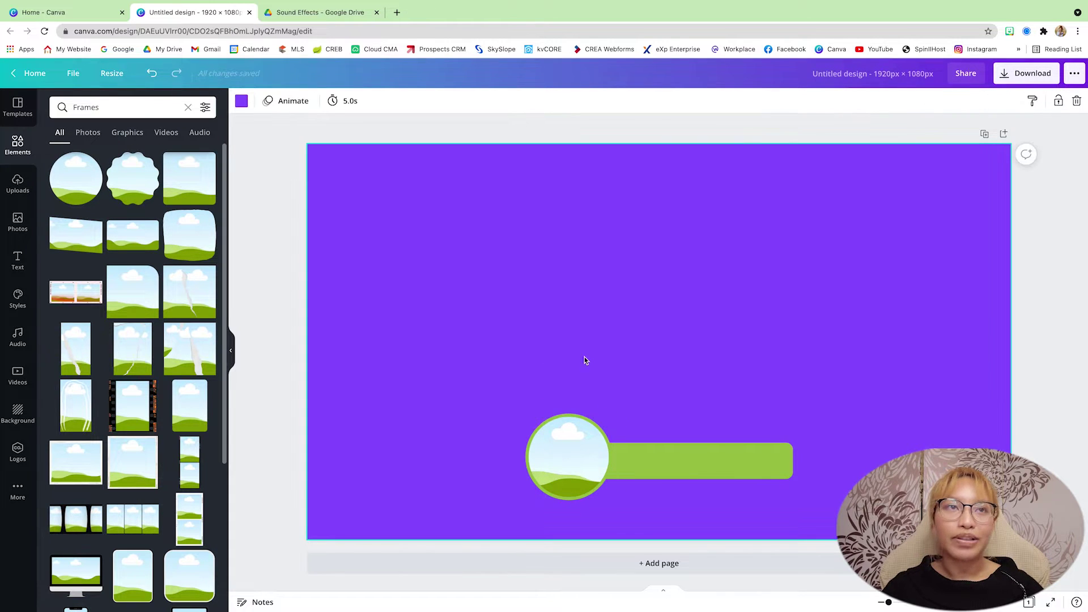
Drop a portrait photo from Uploads into the circle frame and adjust its crop.
click(15, 187)
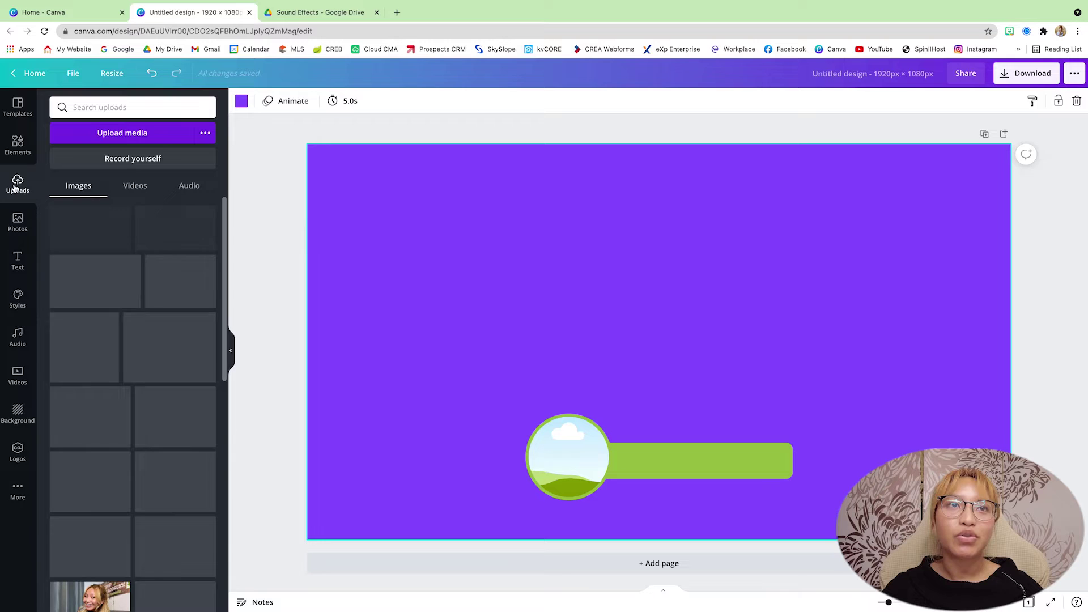
scroll(134, 291, down, 2)
scroll(133, 291, down, 10)
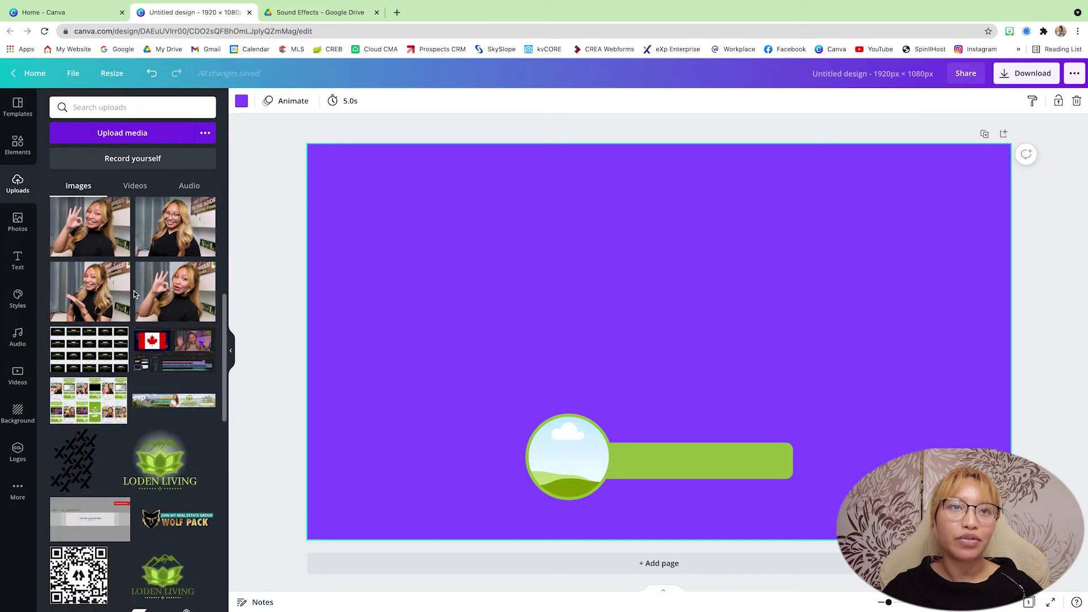
scroll(135, 294, down, 1)
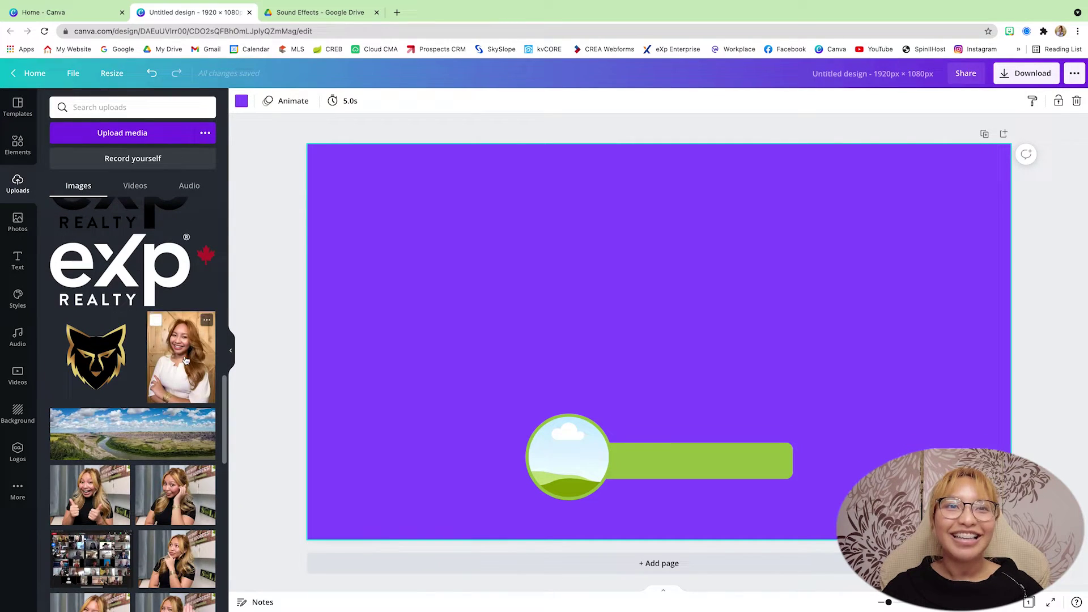
drag(180, 360, 545, 450)
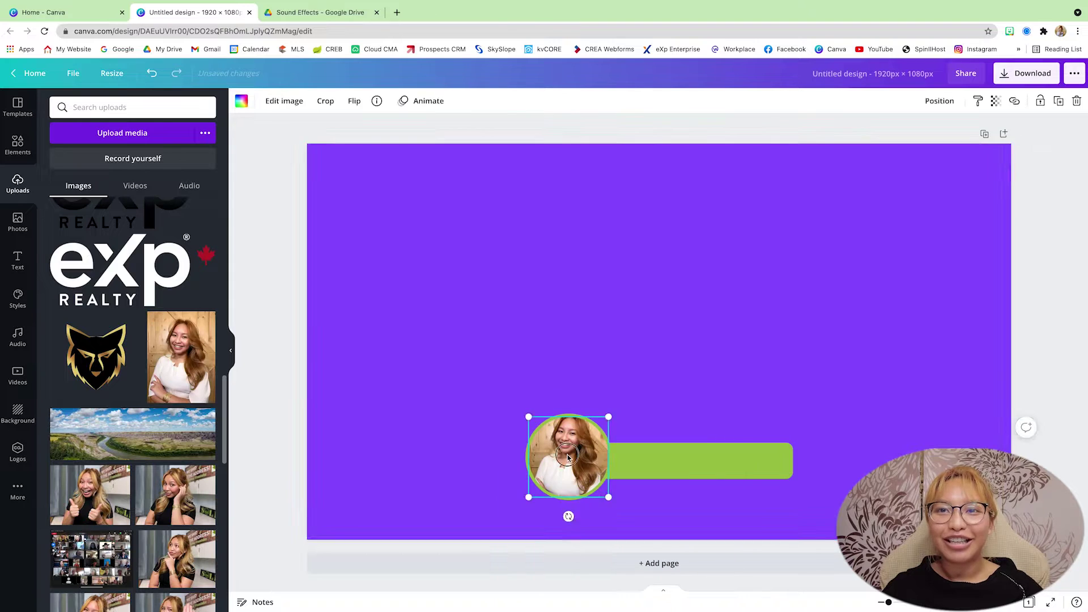
double_click(546, 451)
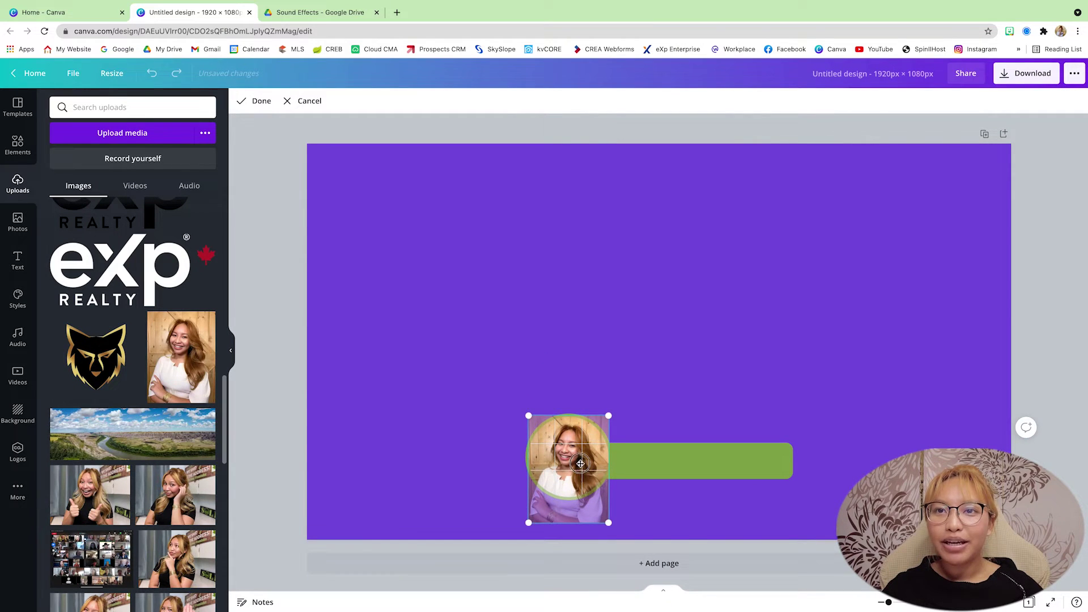
click(472, 328)
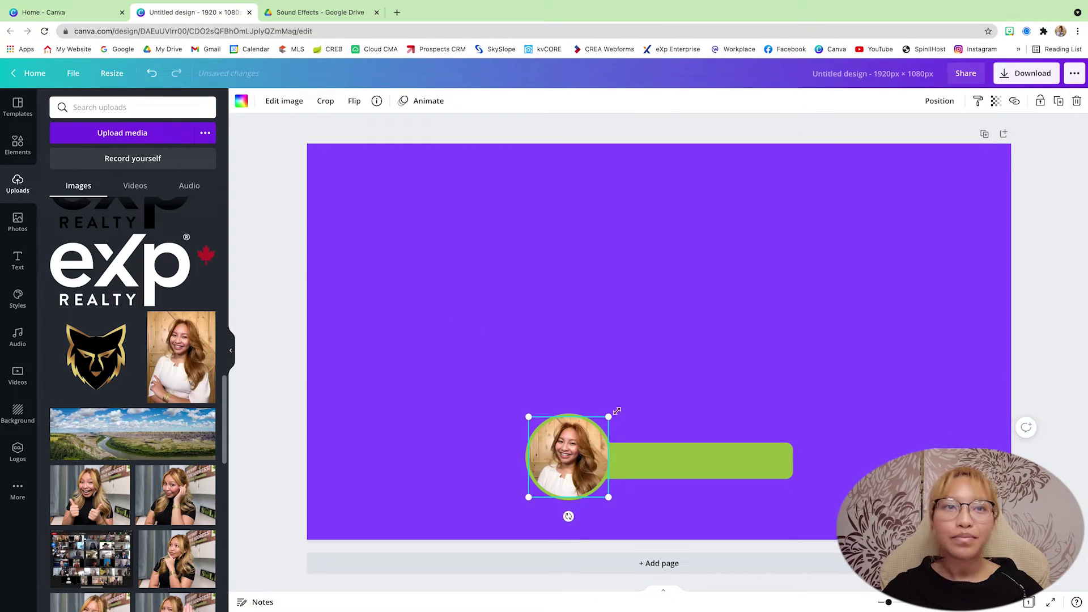
click(546, 345)
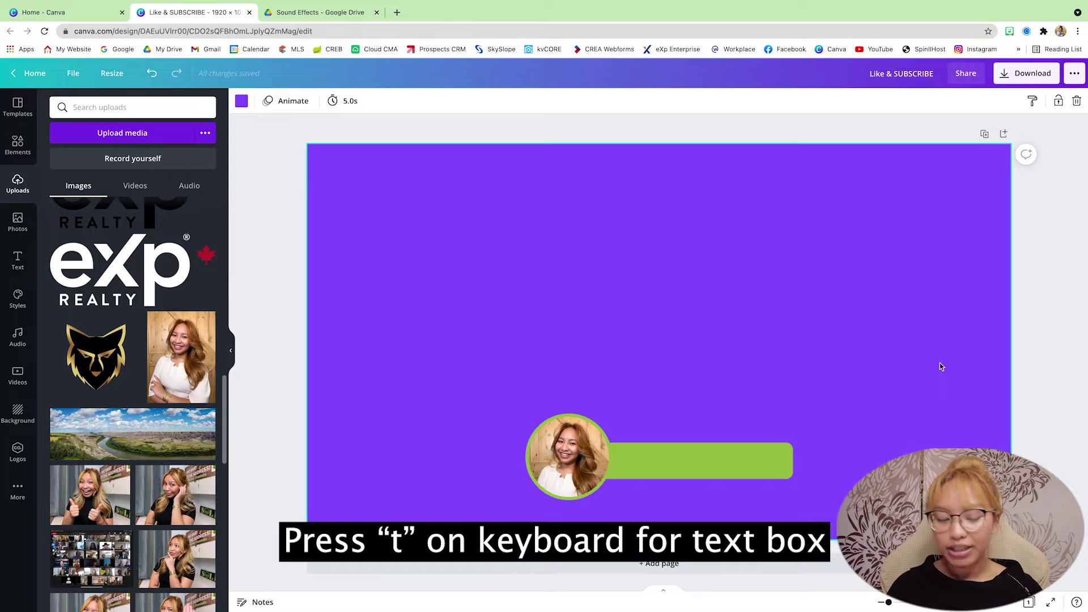
Add a text box reading 'LIKE &' onto the green bar.
key(t)
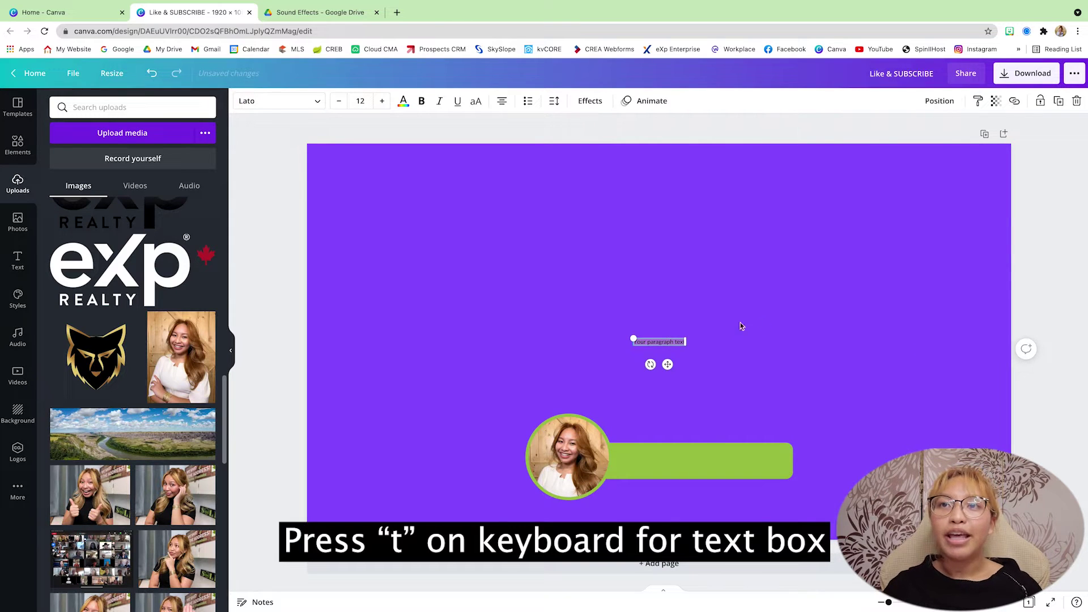
drag(668, 366, 612, 446)
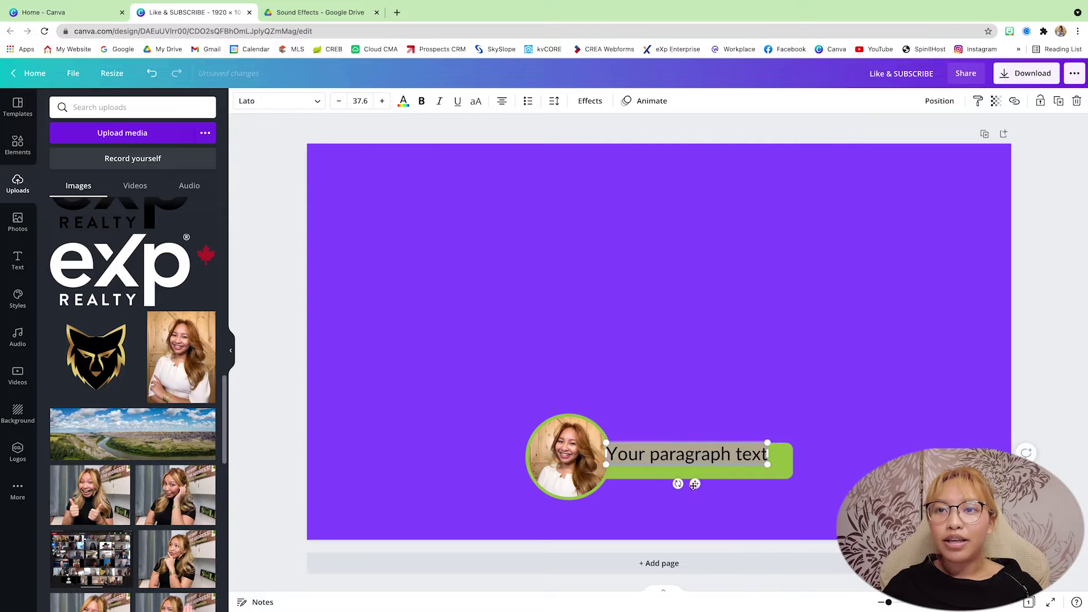
drag(702, 488, 707, 492)
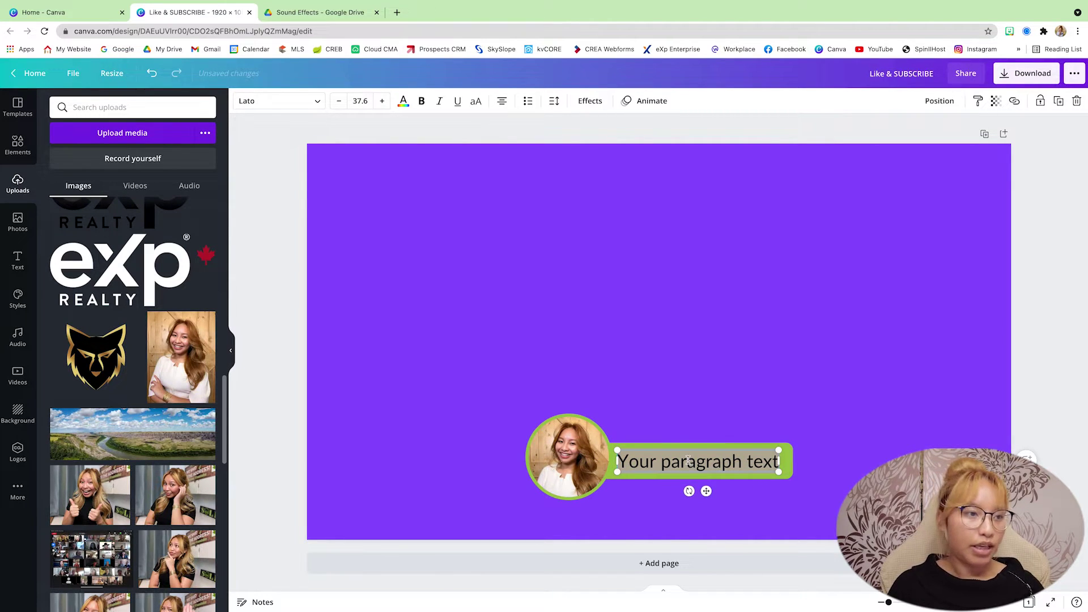
text(LIKE)
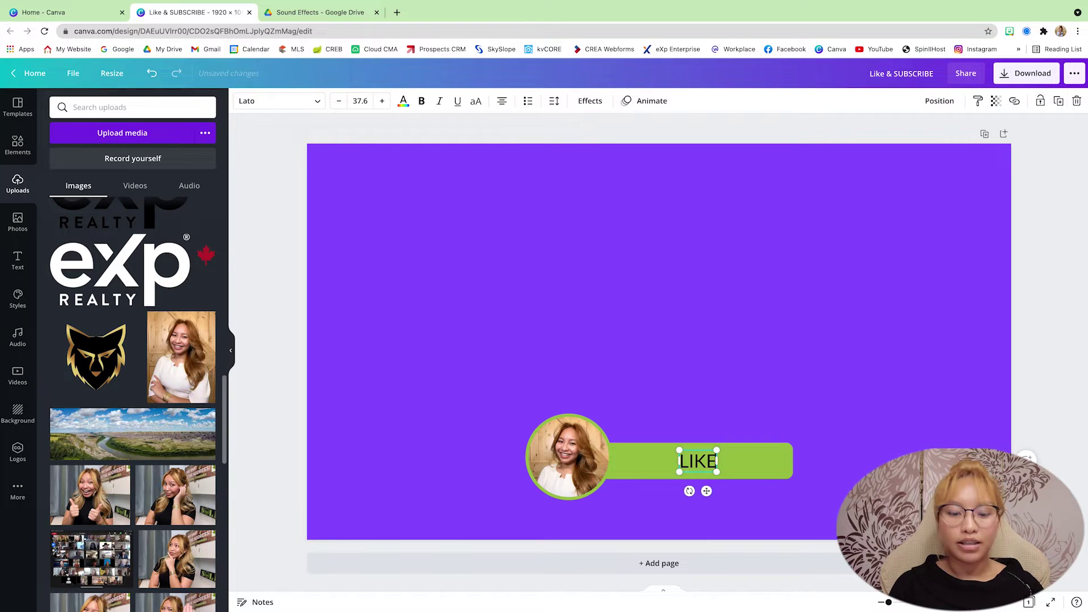
text( &)
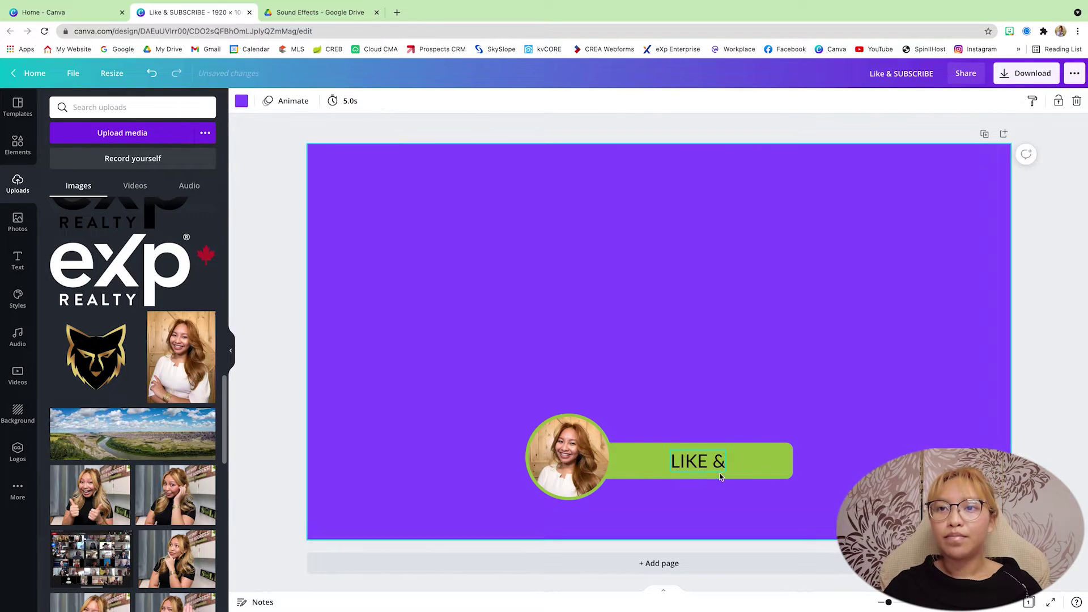
drag(703, 465, 726, 492)
Duplicate it as 'SUBSCRIBE' after LIKE & and align both words to their middles.
key(ctrl+d)
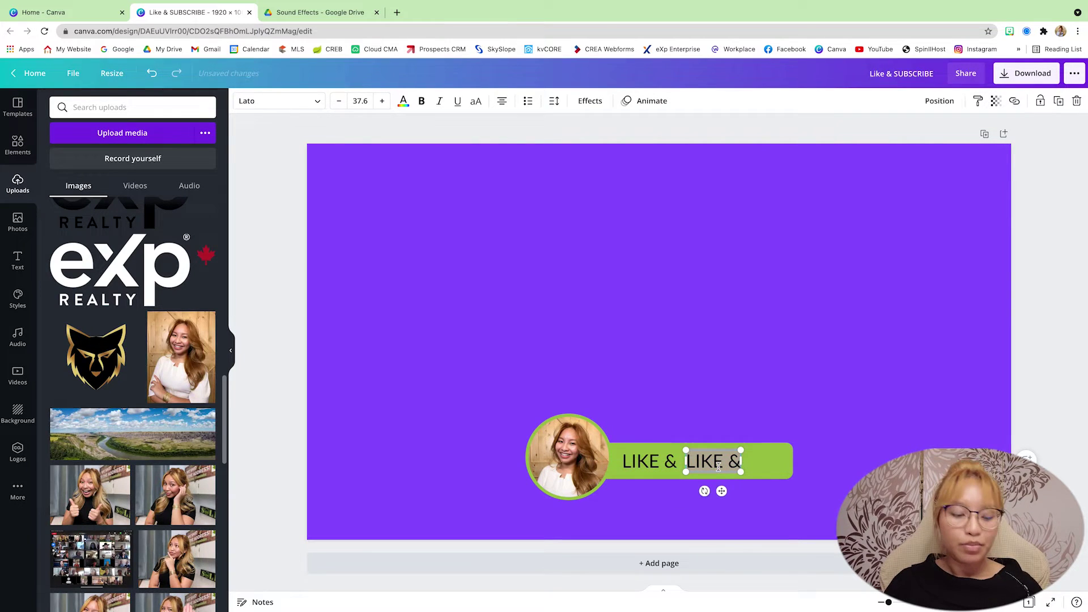
text(SUBSCR)
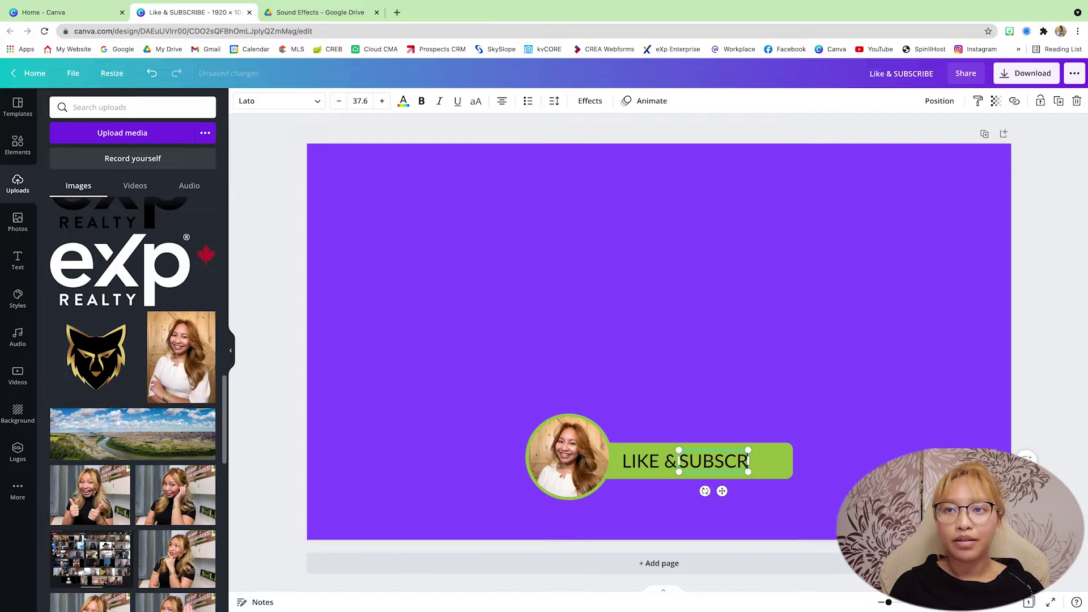
text(IBE)
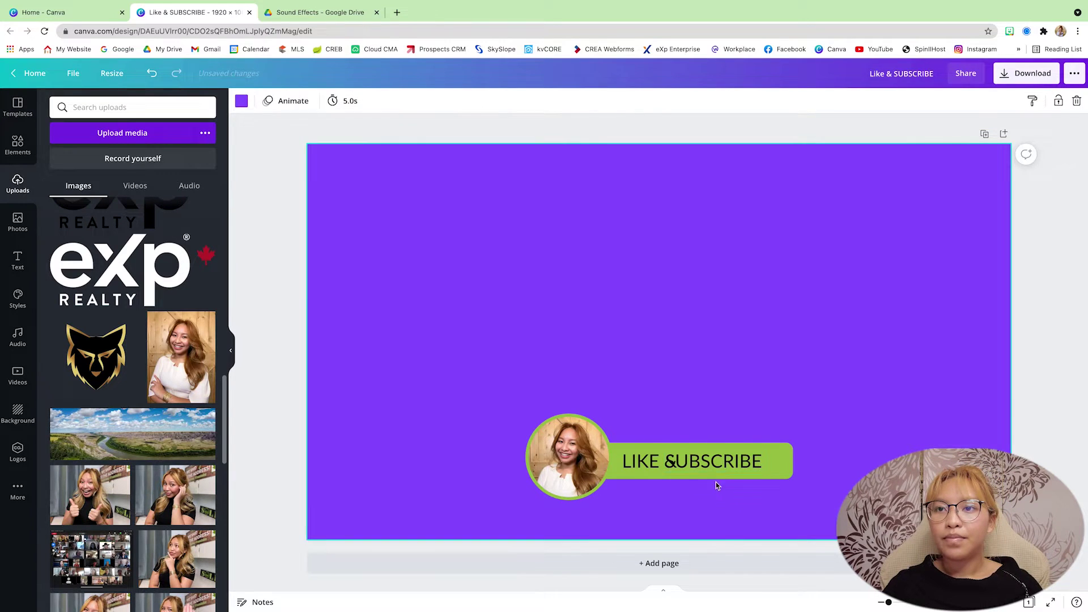
drag(733, 491, 754, 491)
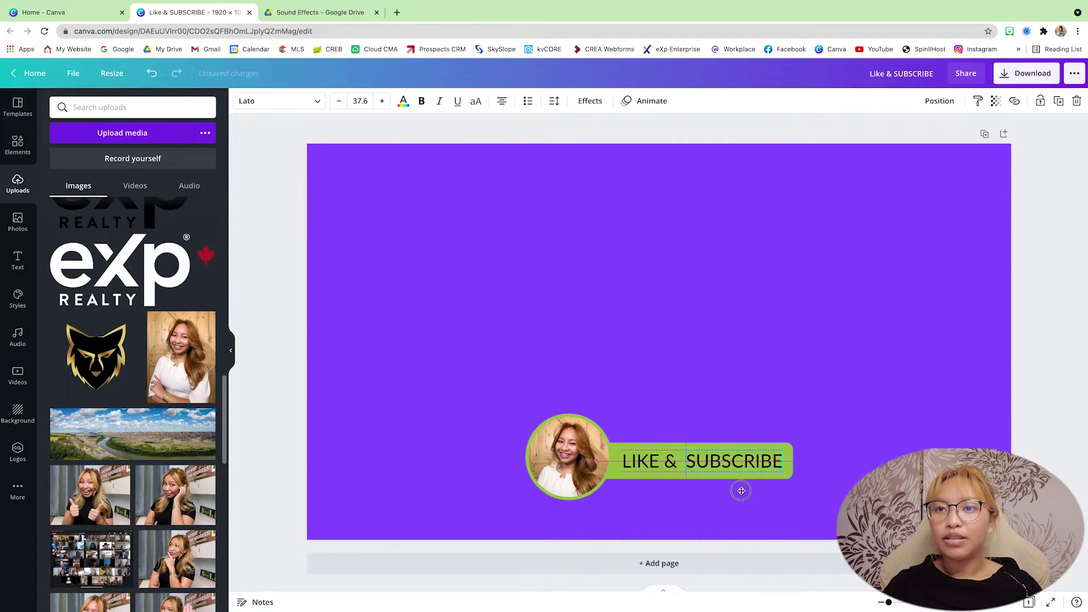
click(672, 461)
drag(672, 461, 677, 474)
click(698, 474)
shift+click(657, 462)
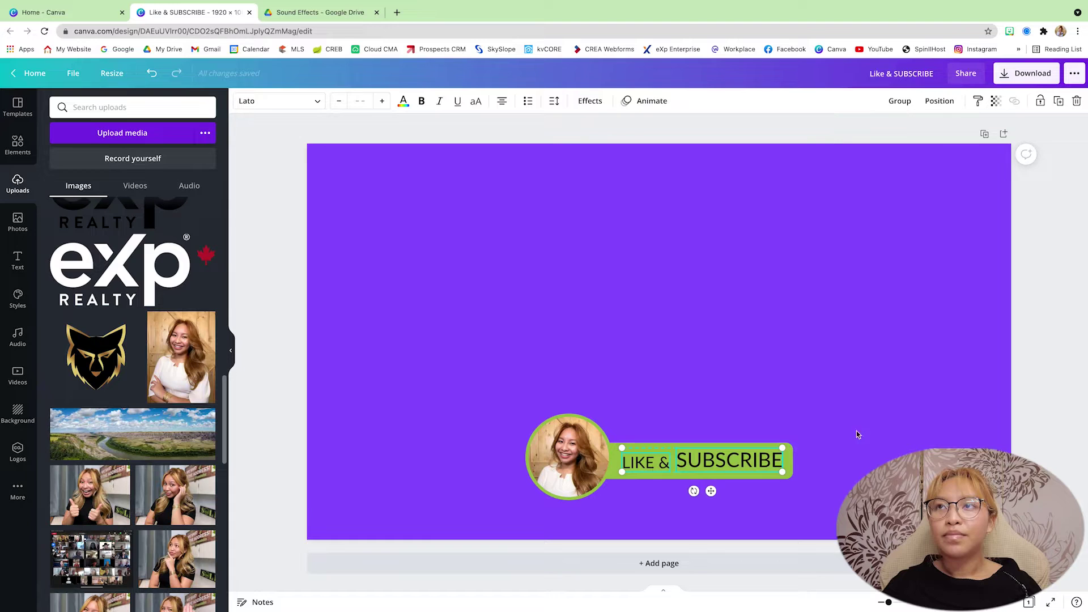
click(938, 100)
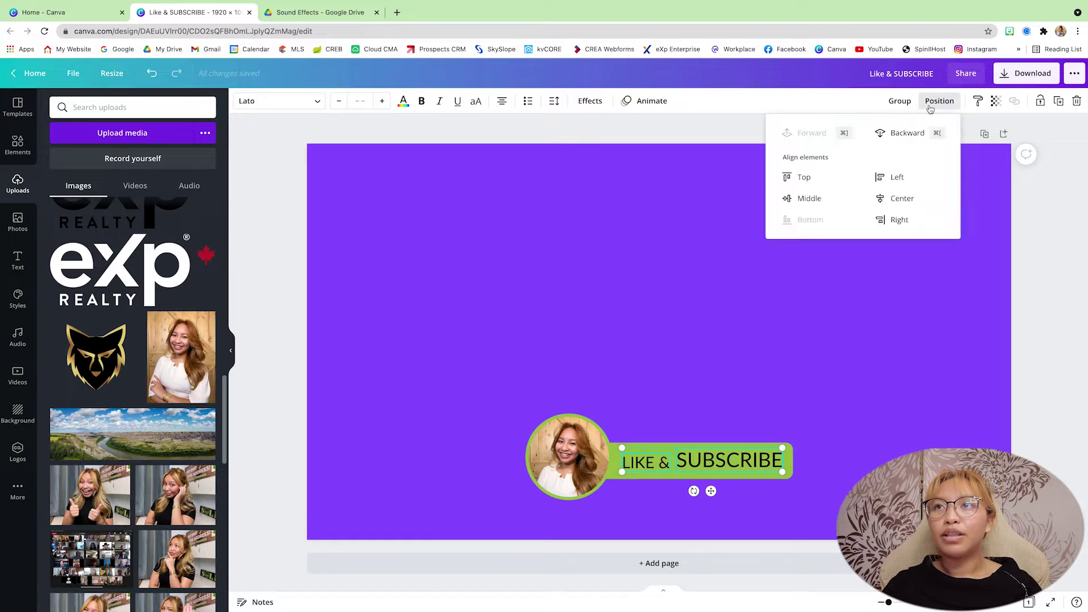
click(792, 200)
click(717, 471)
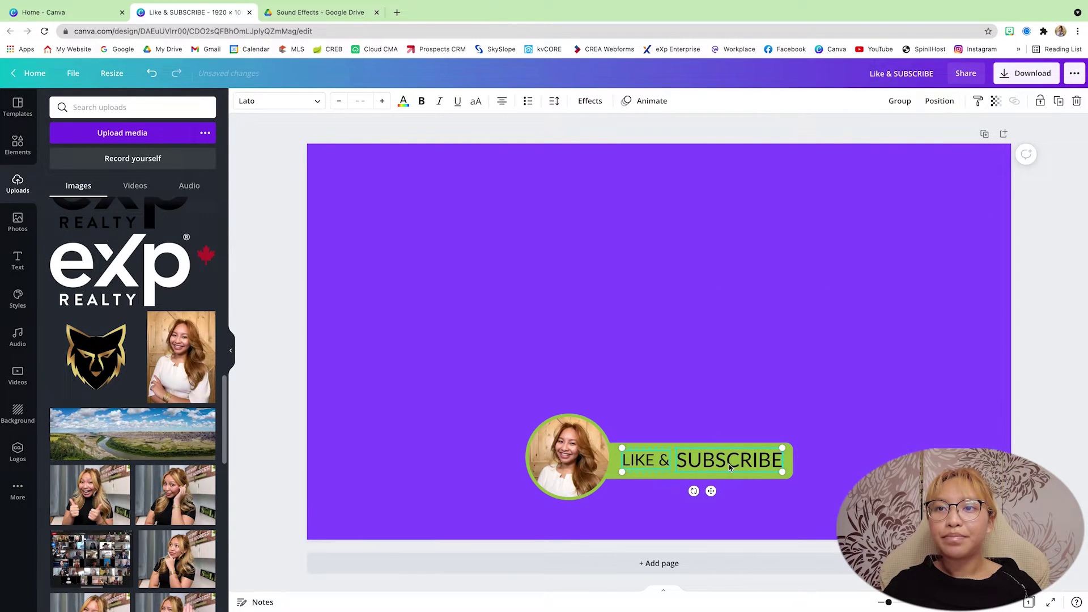
drag(730, 467, 727, 468)
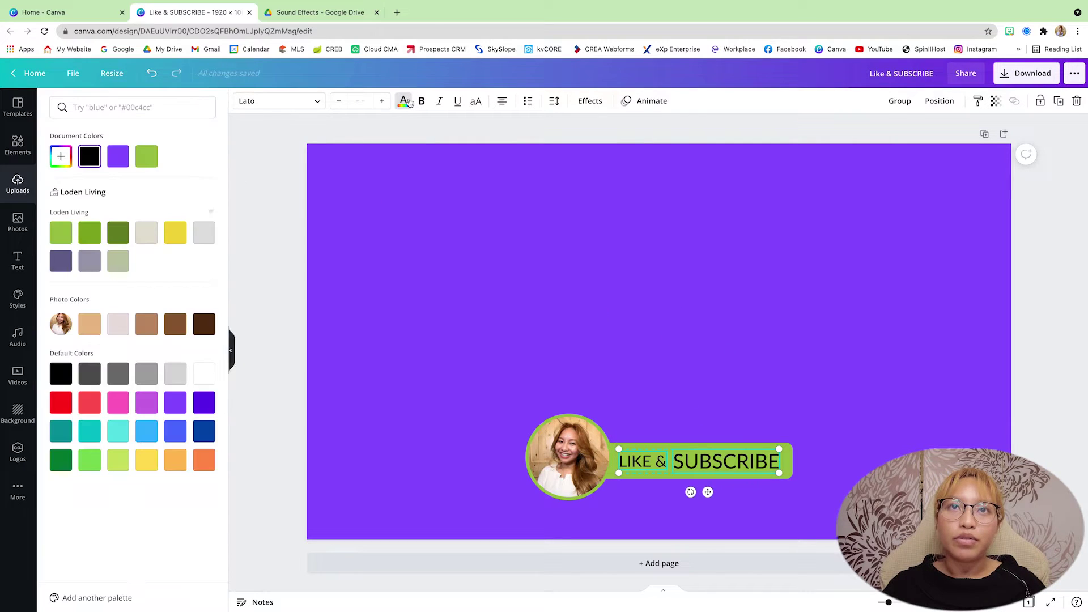
Make both words white and bold, and give LIKE & the Lift effect.
click(209, 374)
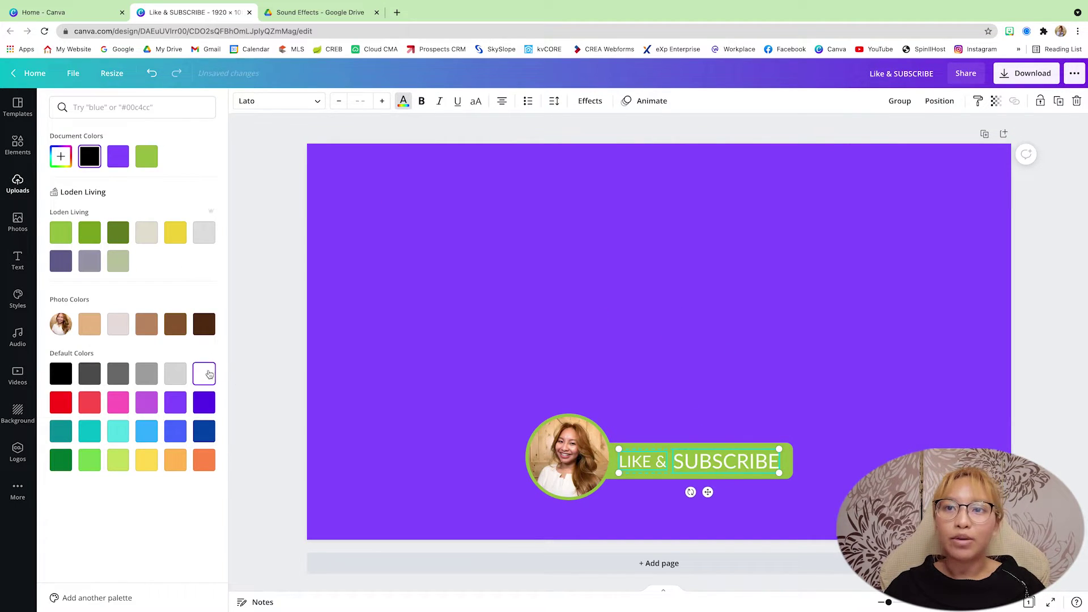
click(422, 102)
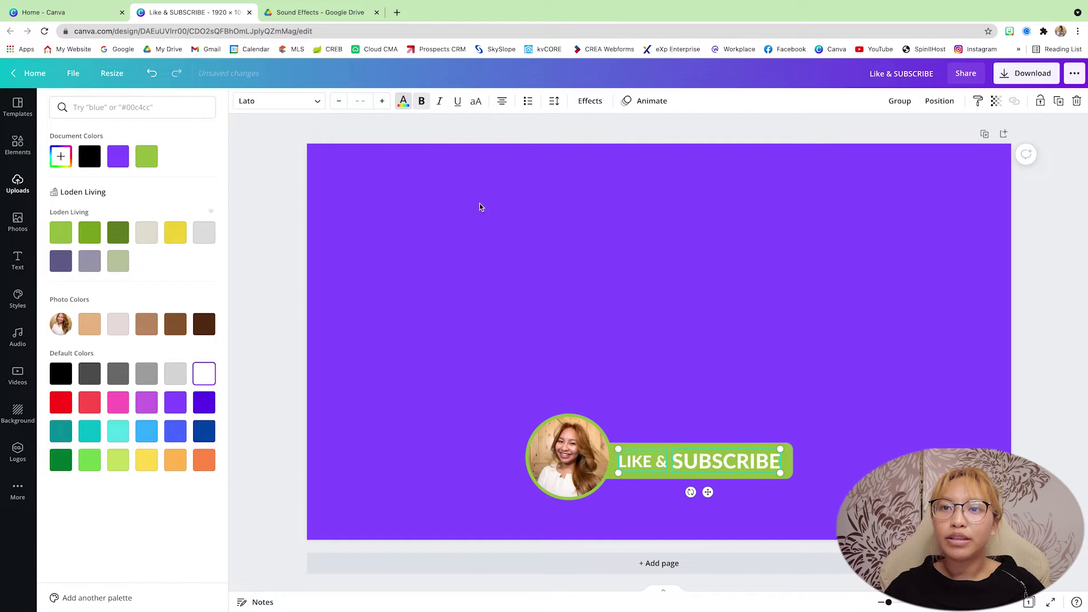
key(Escape)
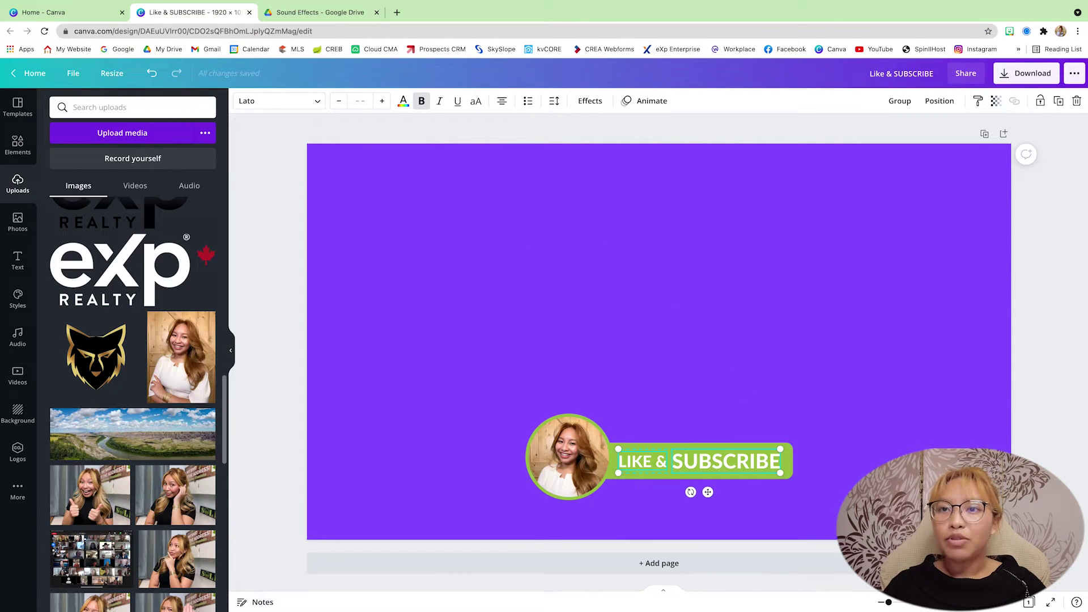
click(656, 459)
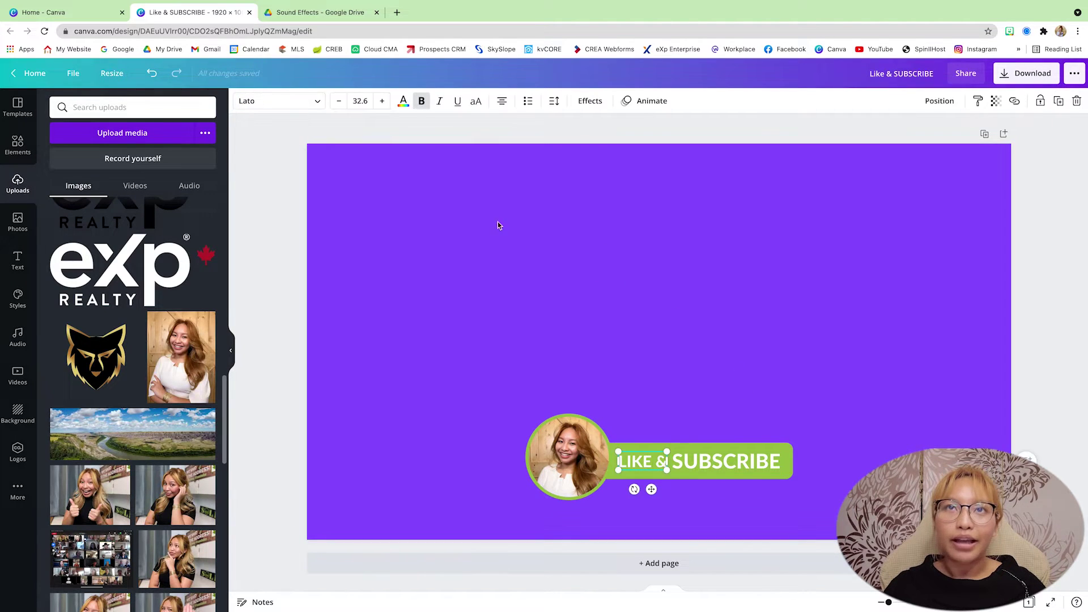
click(589, 101)
click(187, 174)
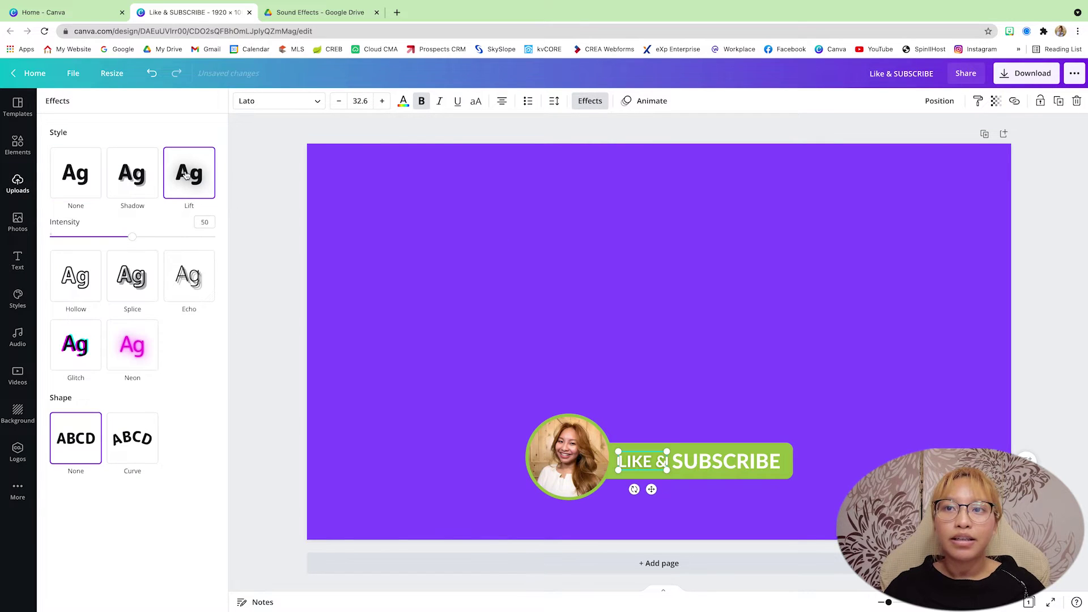
Give SUBSCRIBE a light grey Splice effect and enlarge it slightly.
click(674, 459)
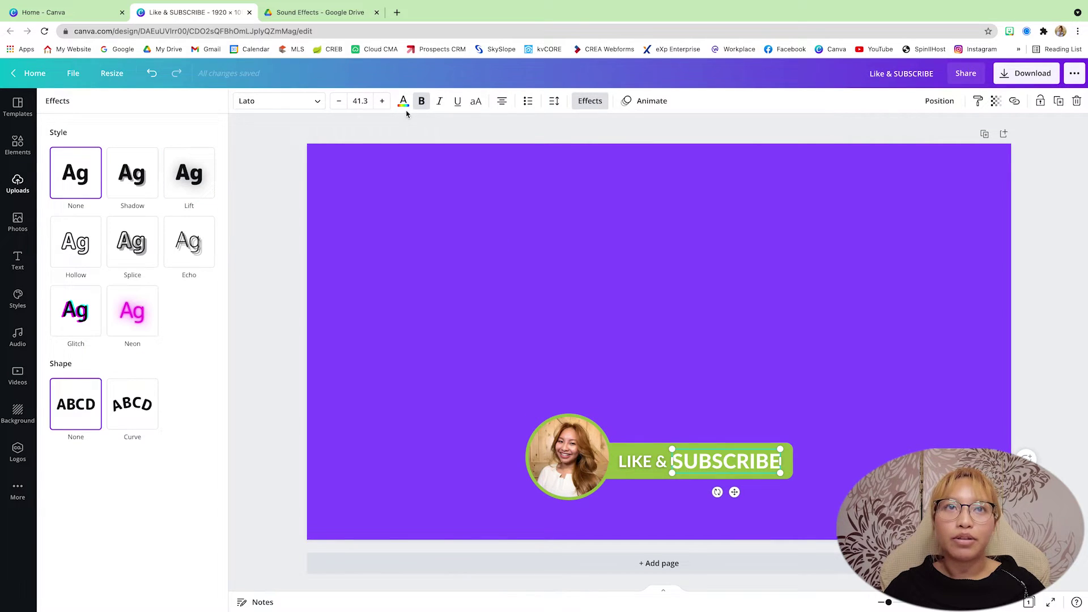
click(132, 257)
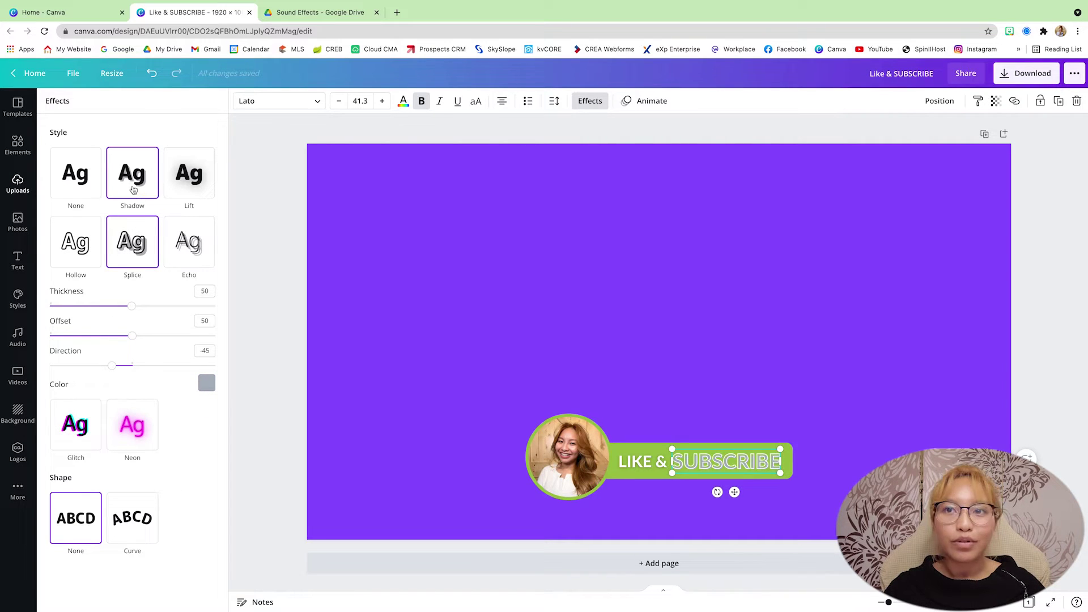
click(207, 383)
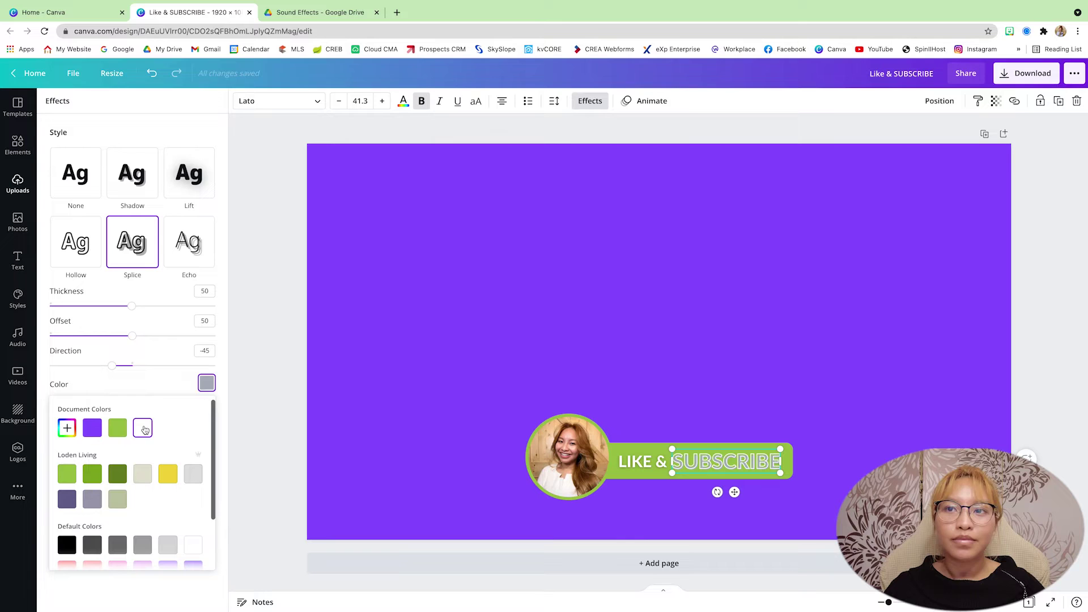
click(118, 429)
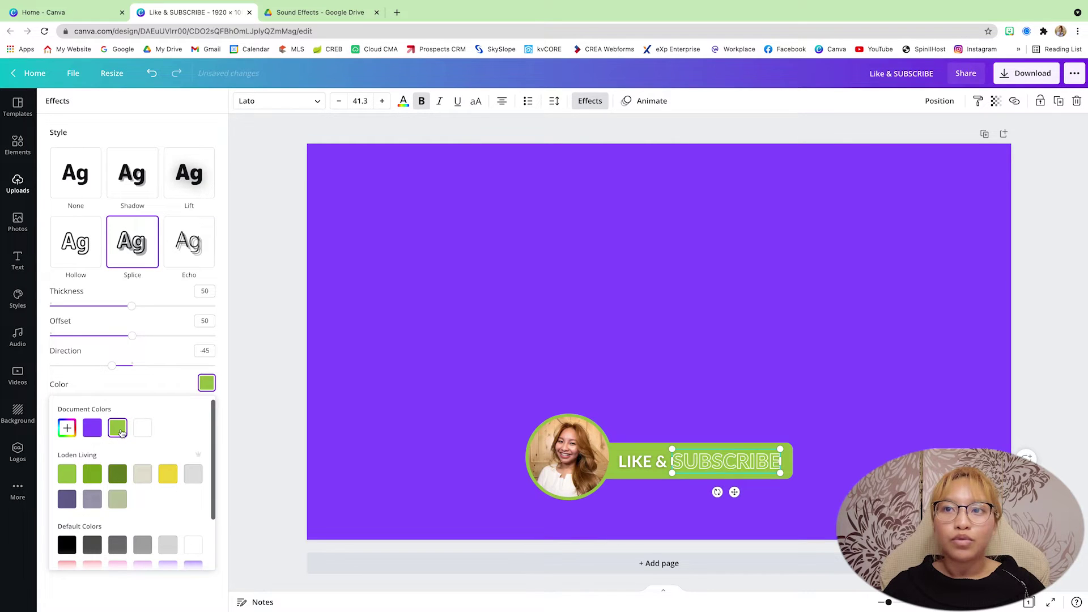
click(143, 430)
click(168, 476)
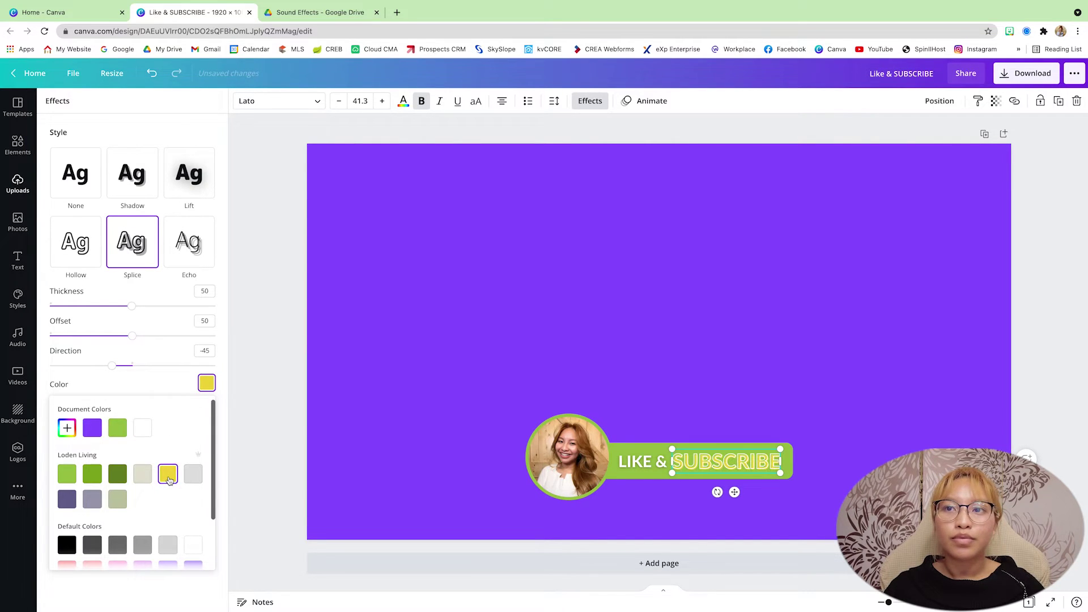
scroll(168, 481, down, 2)
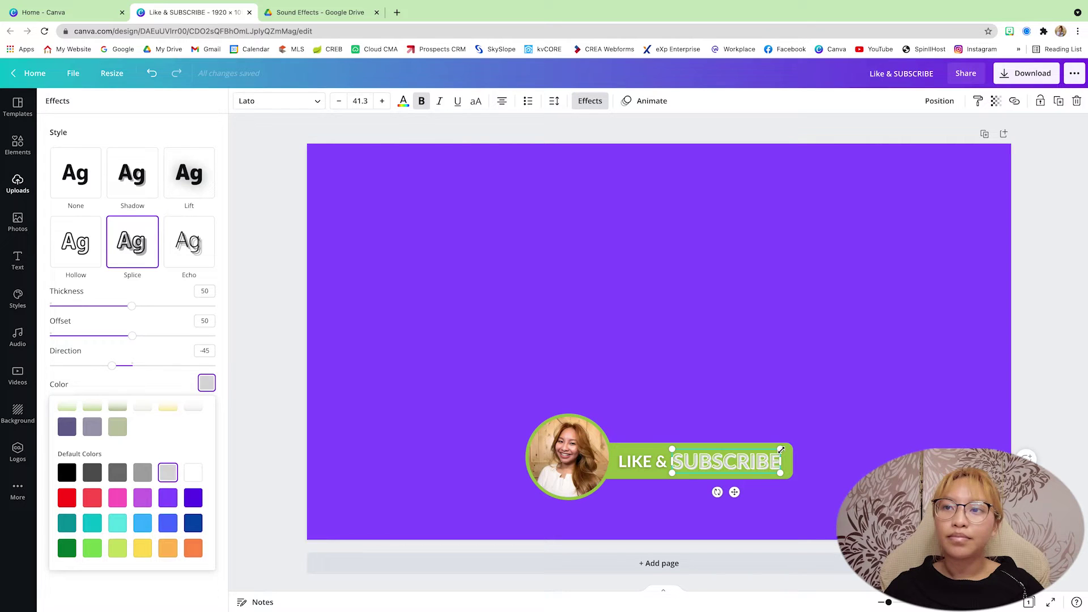
drag(781, 449, 784, 447)
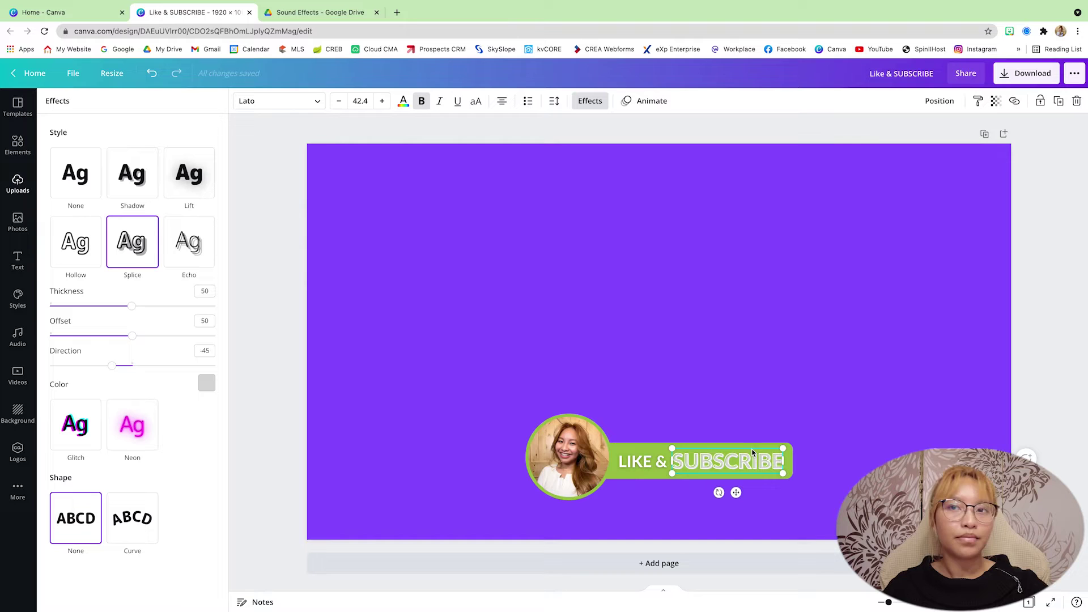
drag(672, 473, 645, 462)
click(637, 462)
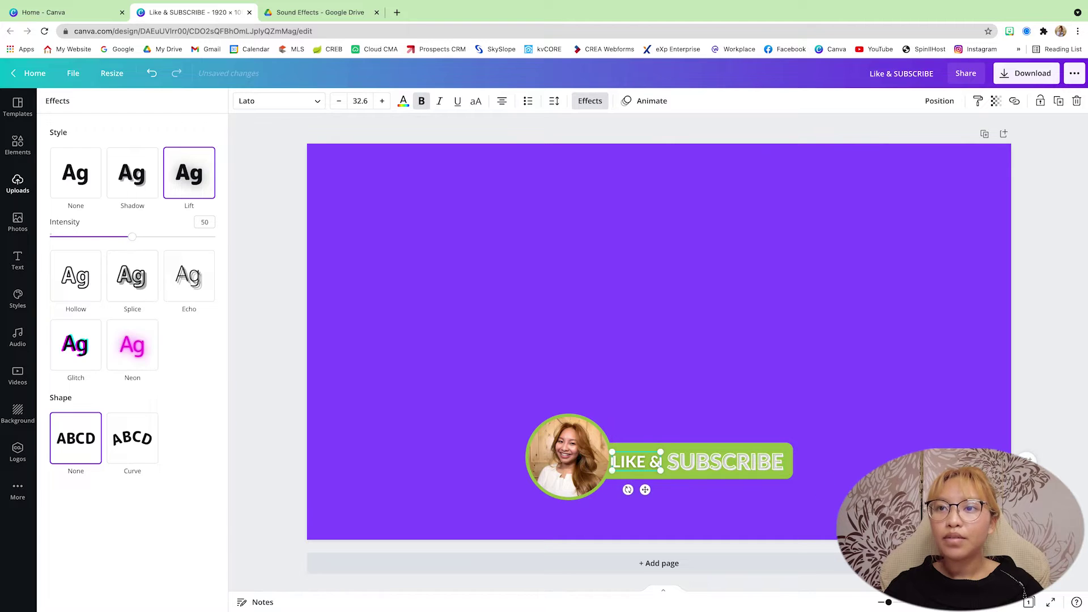
Lengthen the green bar toward the right.
click(794, 469)
drag(809, 461, 828, 461)
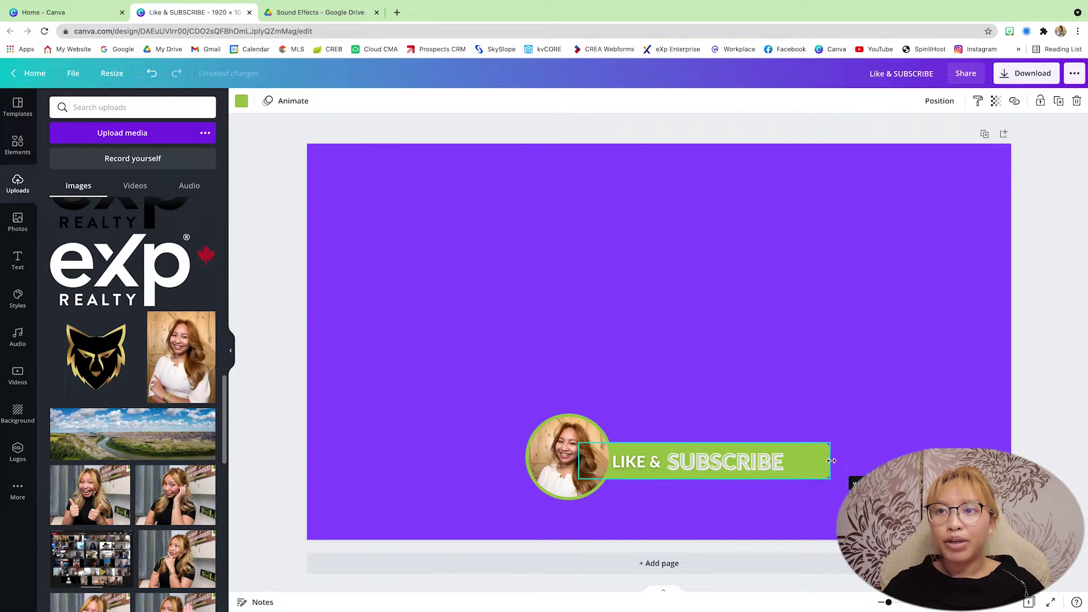
click(855, 461)
click(825, 460)
drag(830, 460, 831, 460)
click(785, 424)
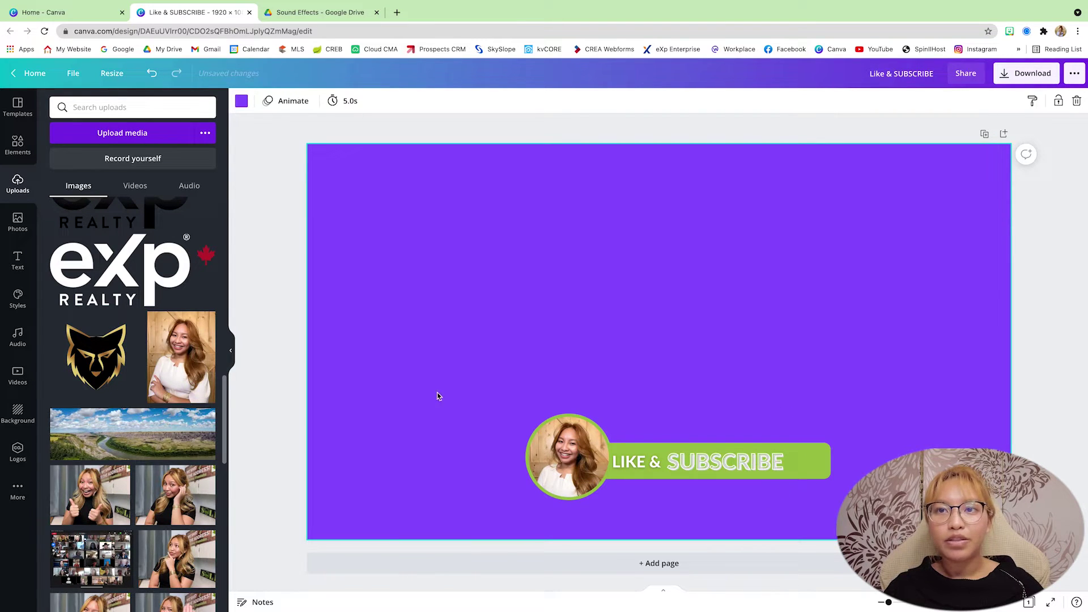
Search for 'ANIMATED BELL' and place a small white bell at the bar's right end.
click(17, 146)
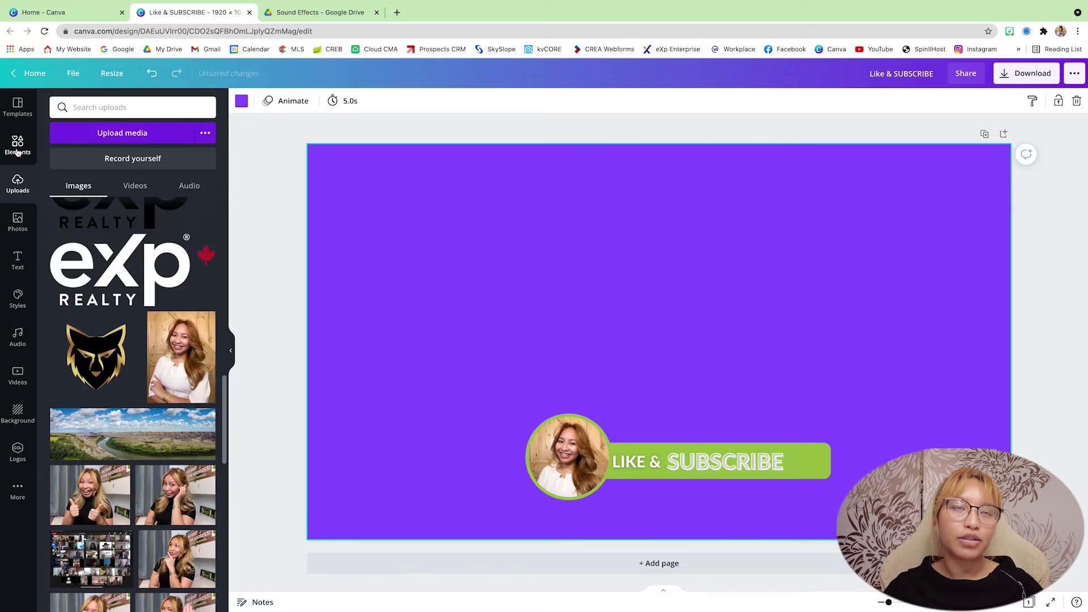
click(187, 108)
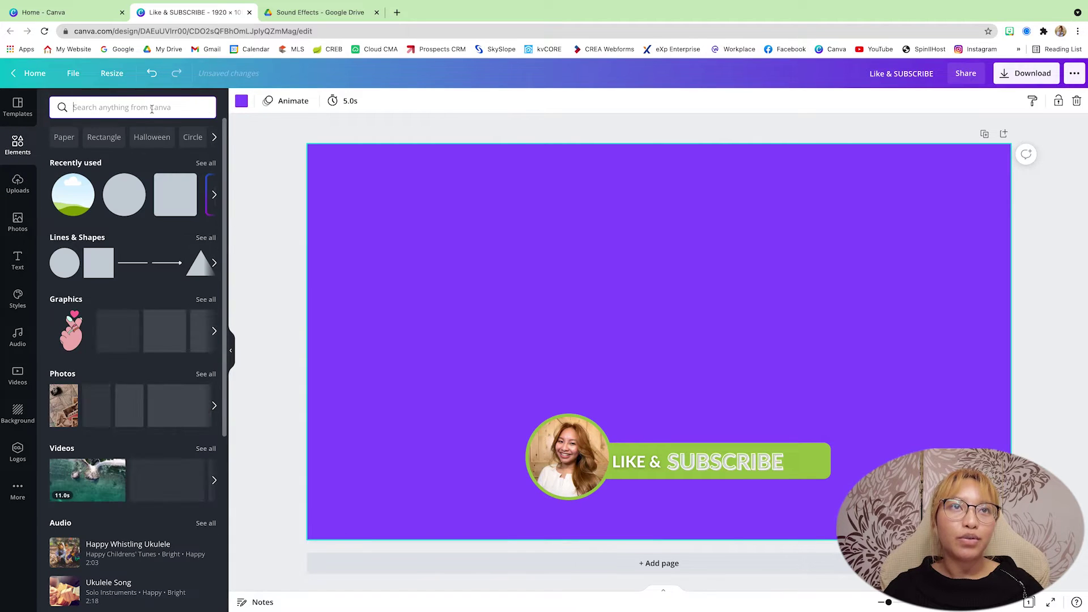
text(ANIMA)
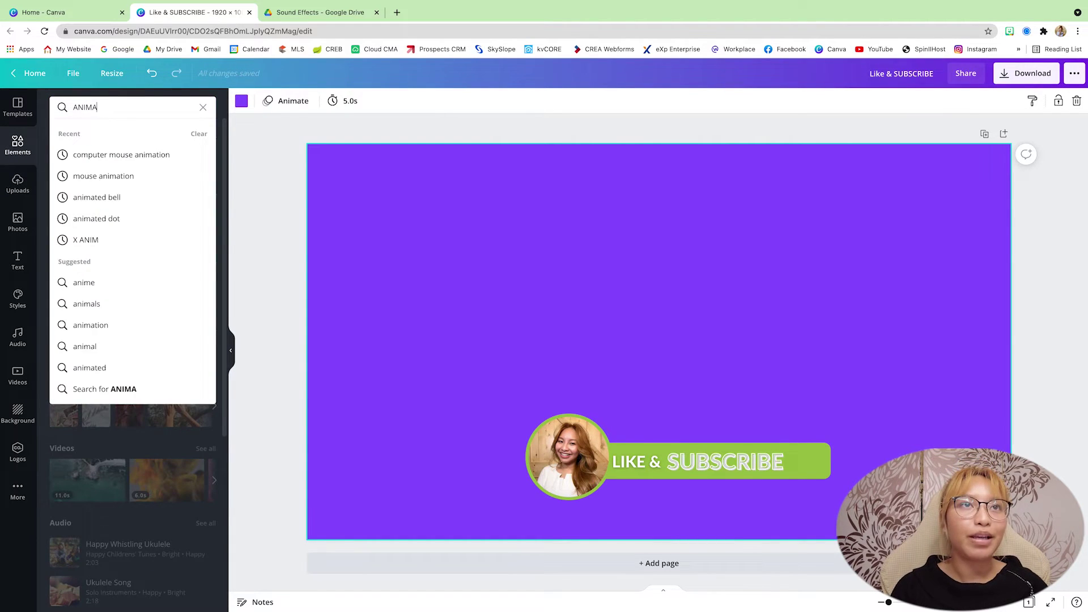
text(TED BELL)
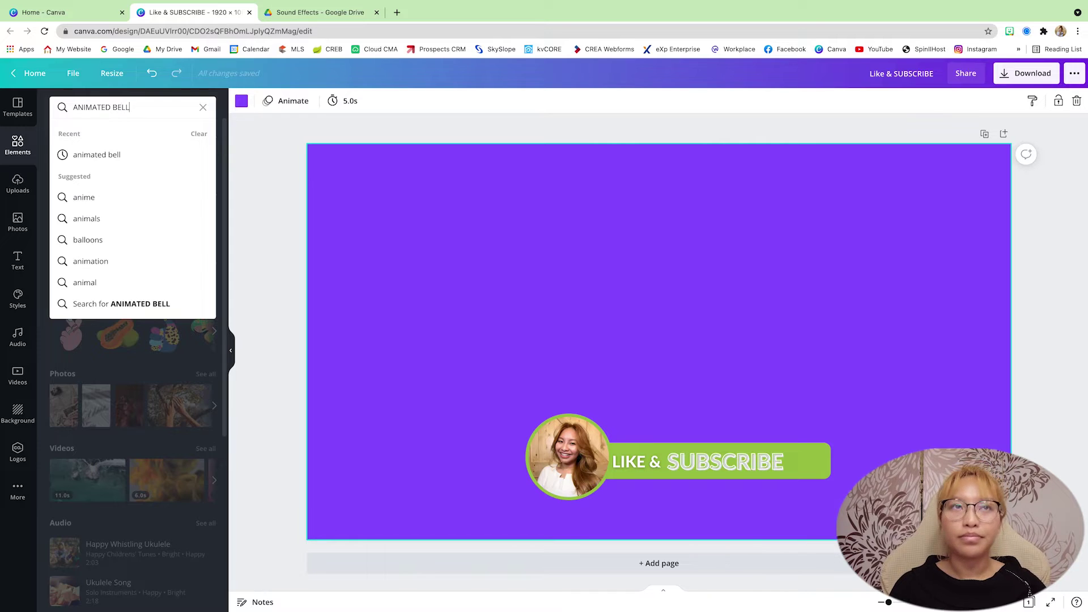
key(Return)
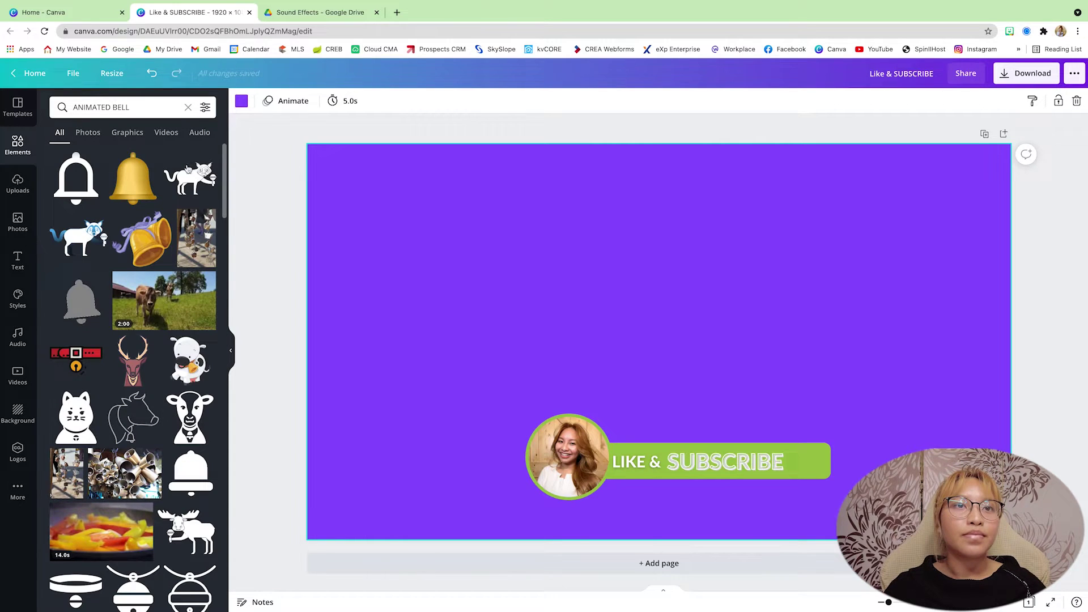
scroll(172, 203, down, 2)
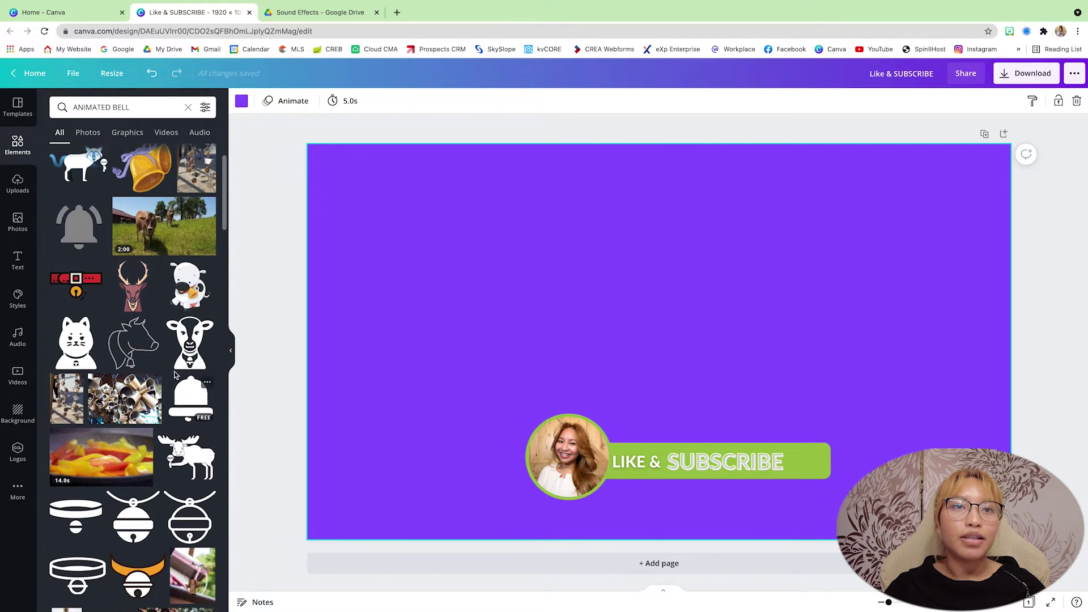
click(191, 398)
drag(487, 500, 826, 462)
click(831, 423)
click(836, 406)
Narrow the green bar to fit and nudge the round photo slightly right.
click(827, 462)
click(817, 440)
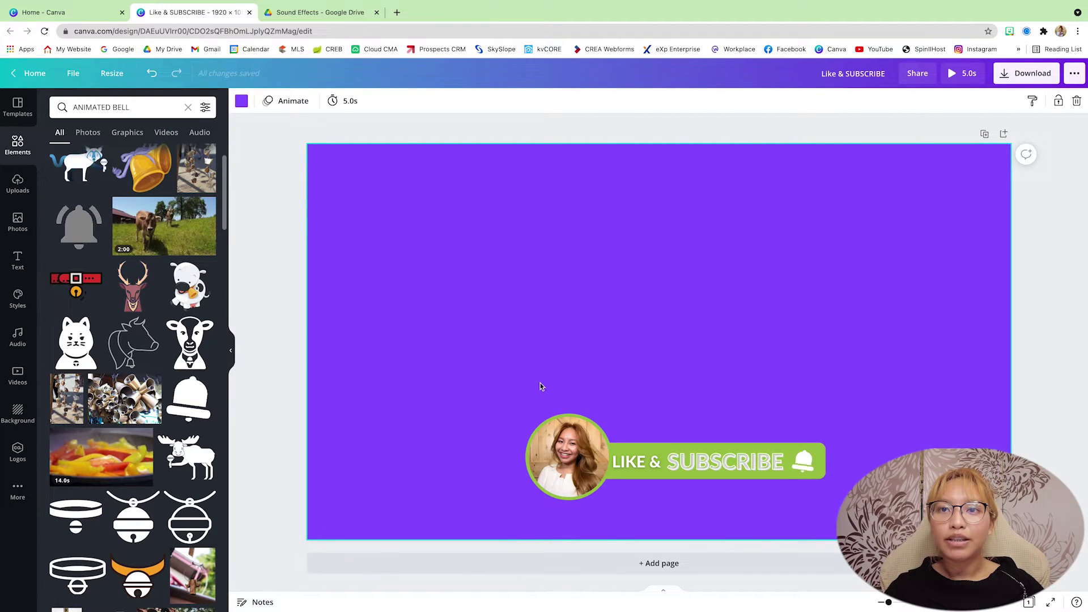
click(602, 434)
drag(607, 420, 609, 418)
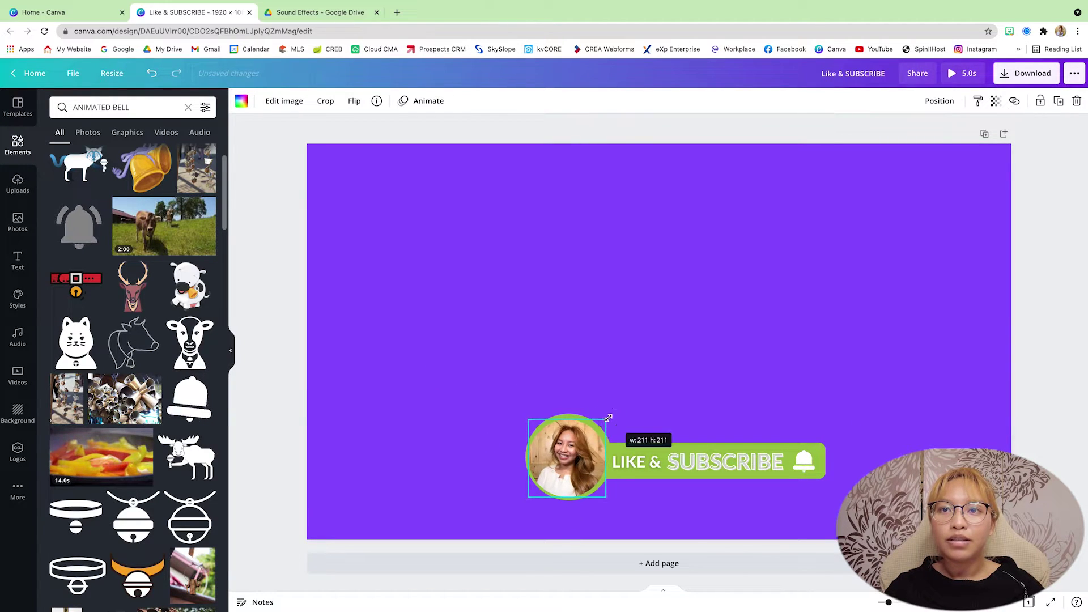
drag(554, 455, 557, 456)
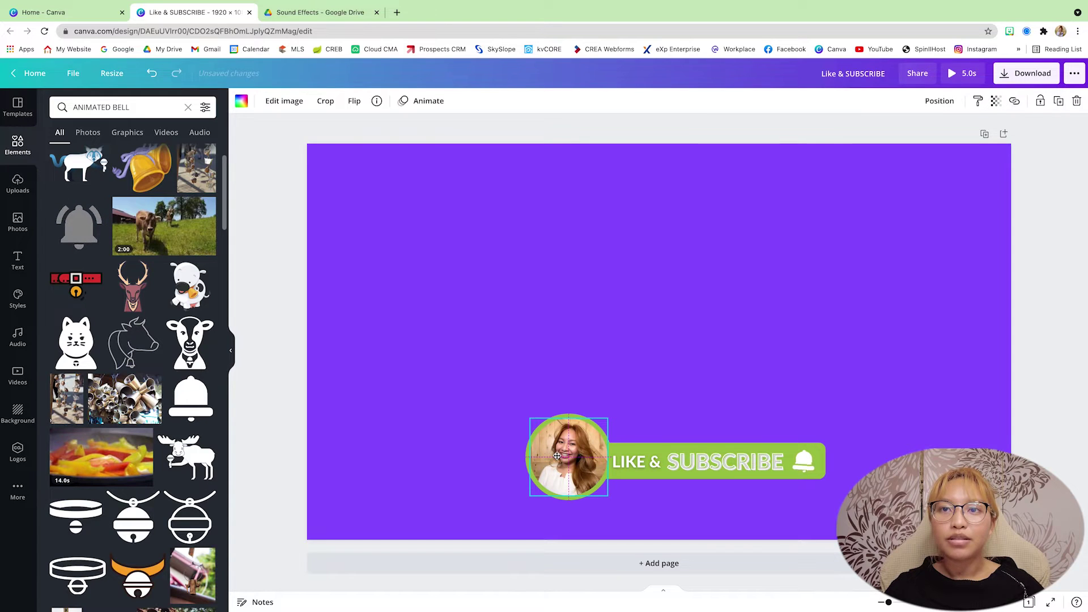
click(662, 369)
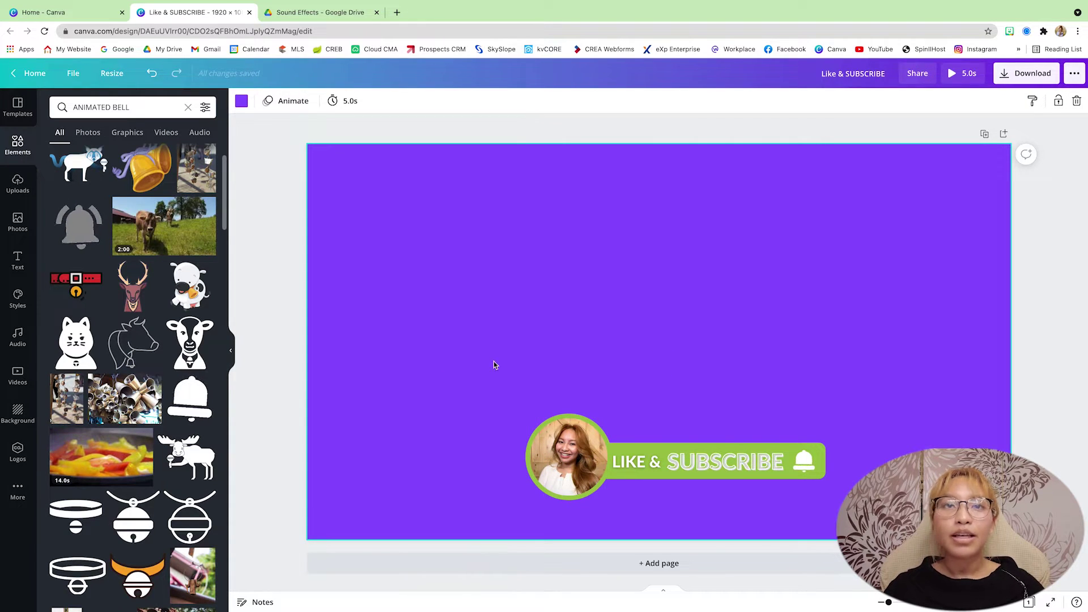
Search for 'mouse click' and add the grey click-pointer graphic at the badge's lower left.
click(185, 108)
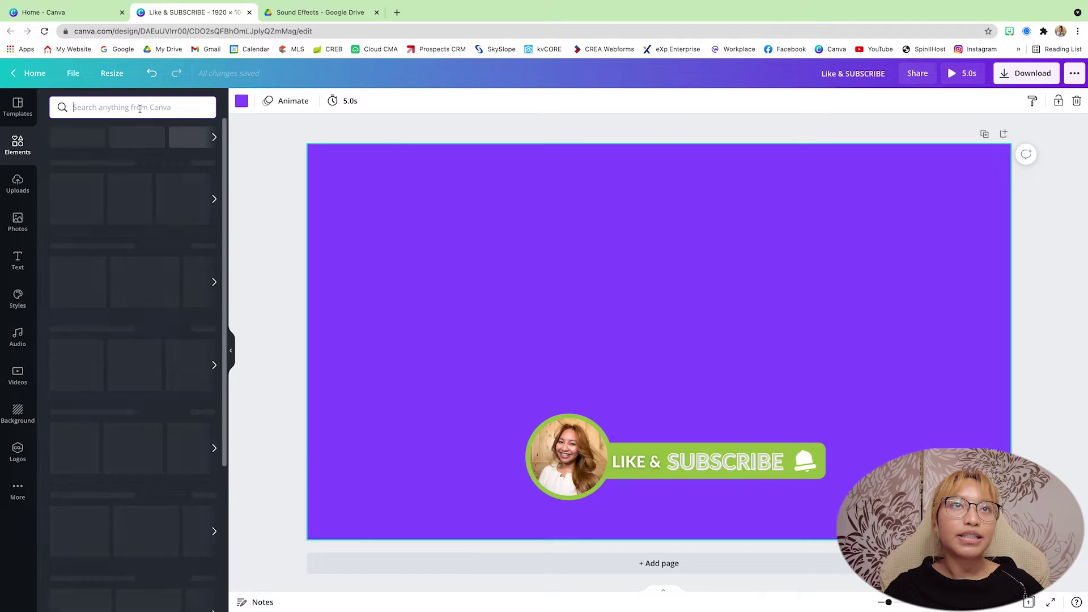
text(mo)
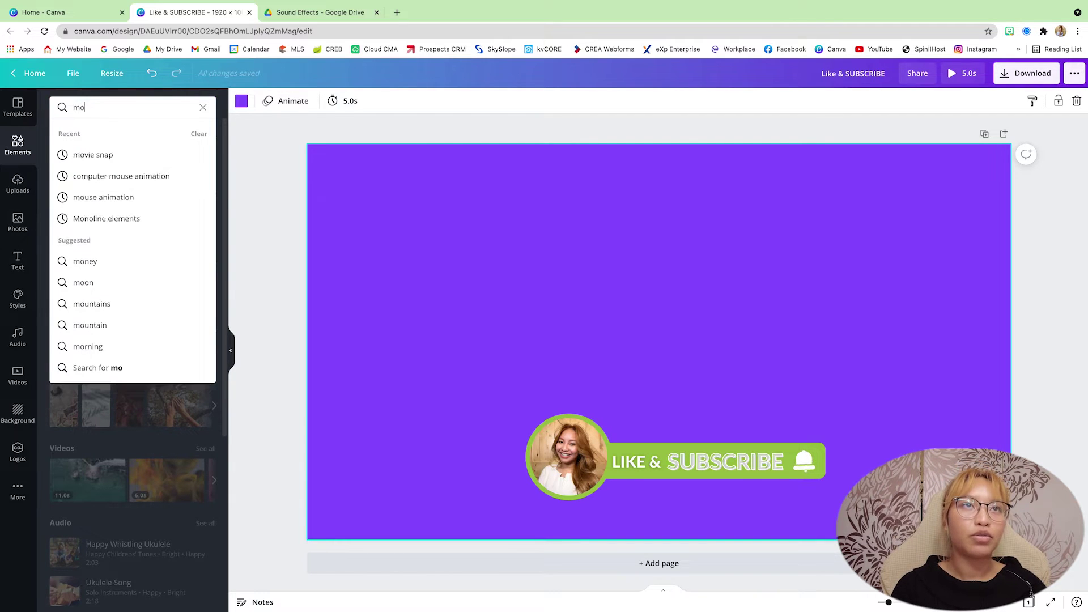
text(use click)
key(Return)
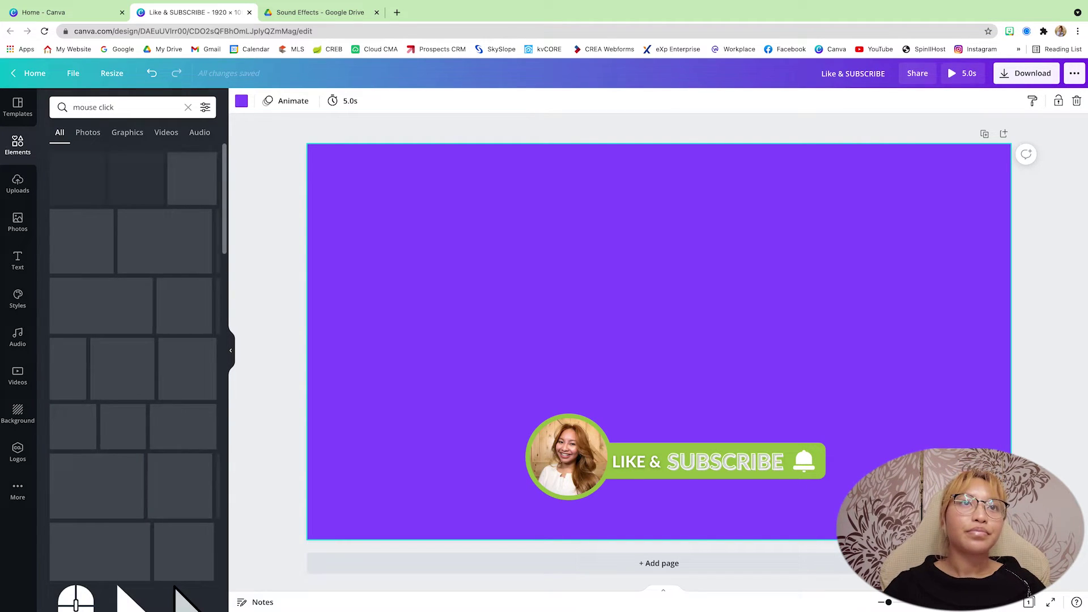
scroll(129, 205, down, 3)
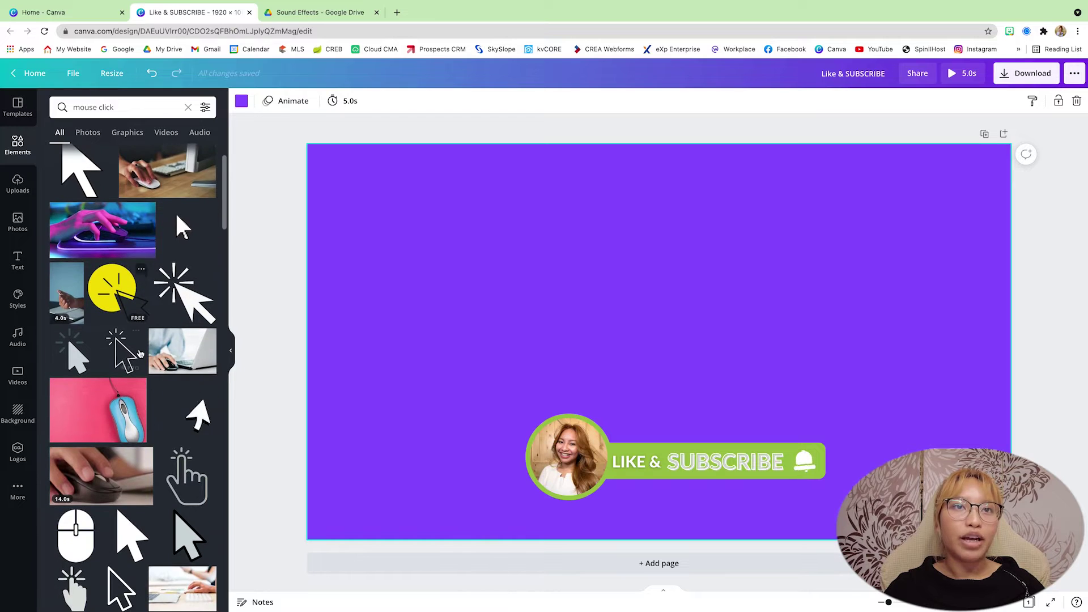
scroll(140, 353, down, 5)
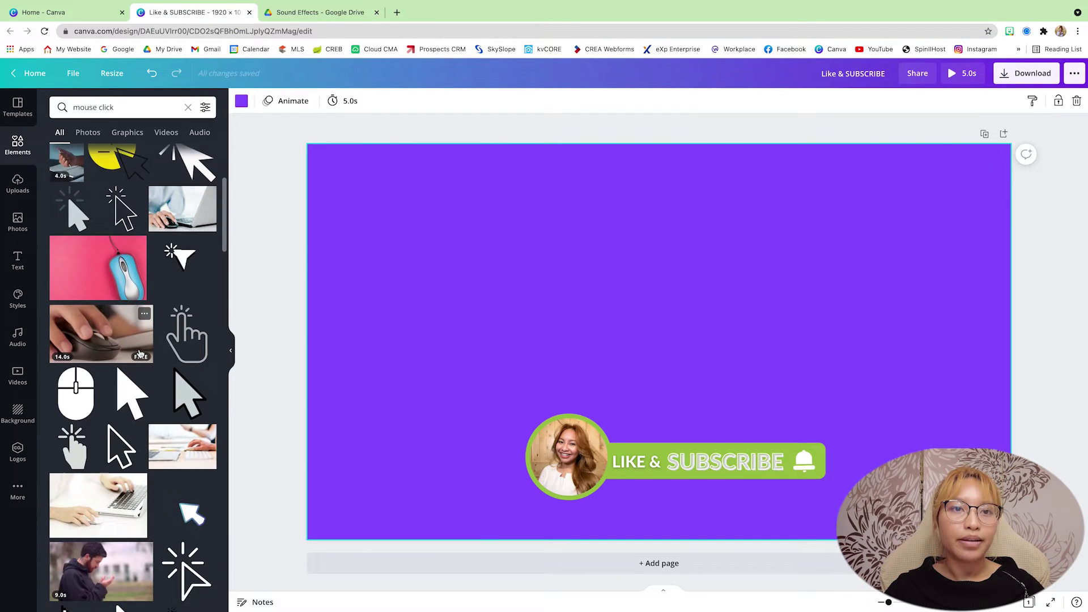
scroll(140, 354, up, 5)
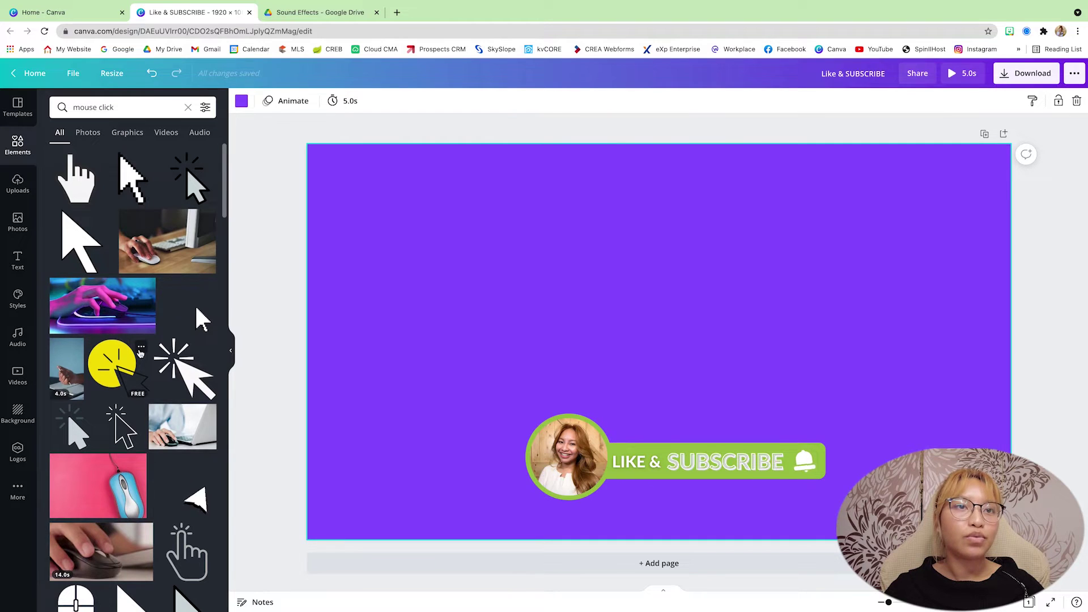
scroll(108, 368, down, 1)
click(80, 379)
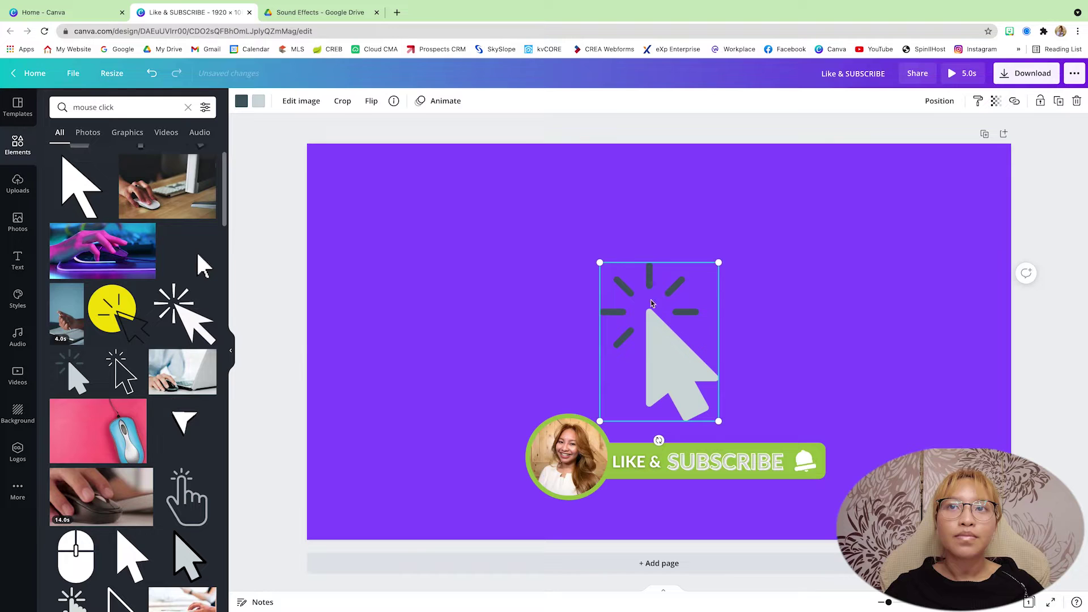
drag(669, 349, 459, 416)
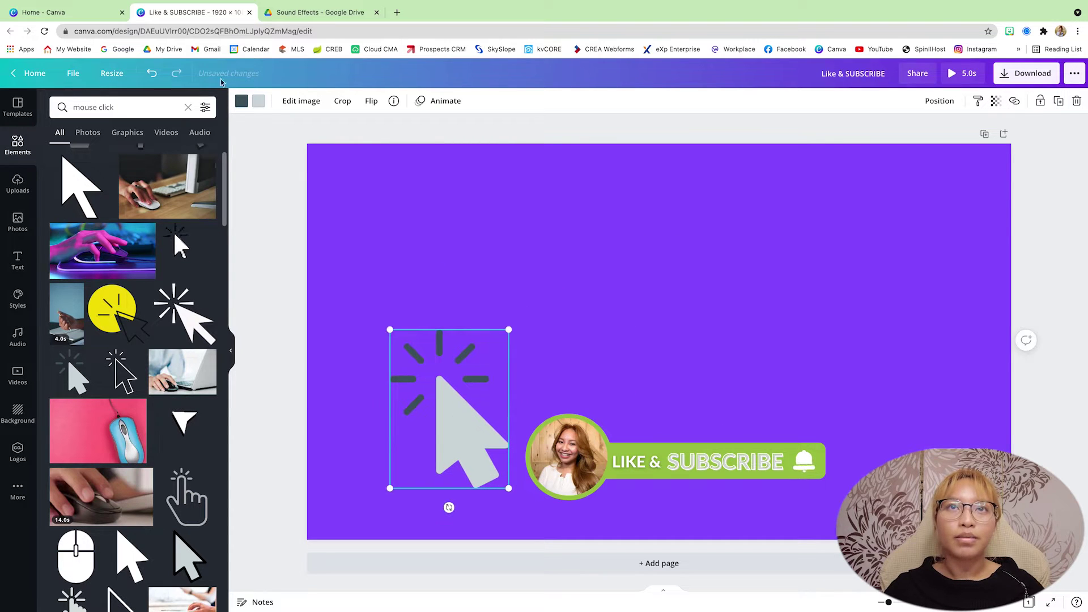
Mirror the pointer horizontally, shrink it, and tilt it toward the photo.
click(371, 102)
click(399, 129)
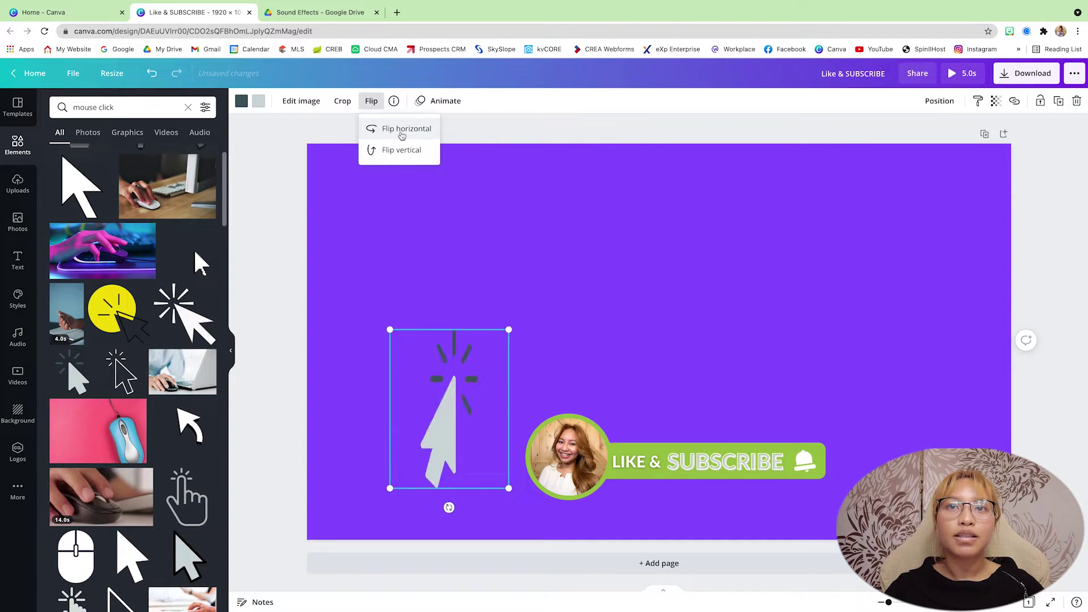
drag(479, 393, 479, 425)
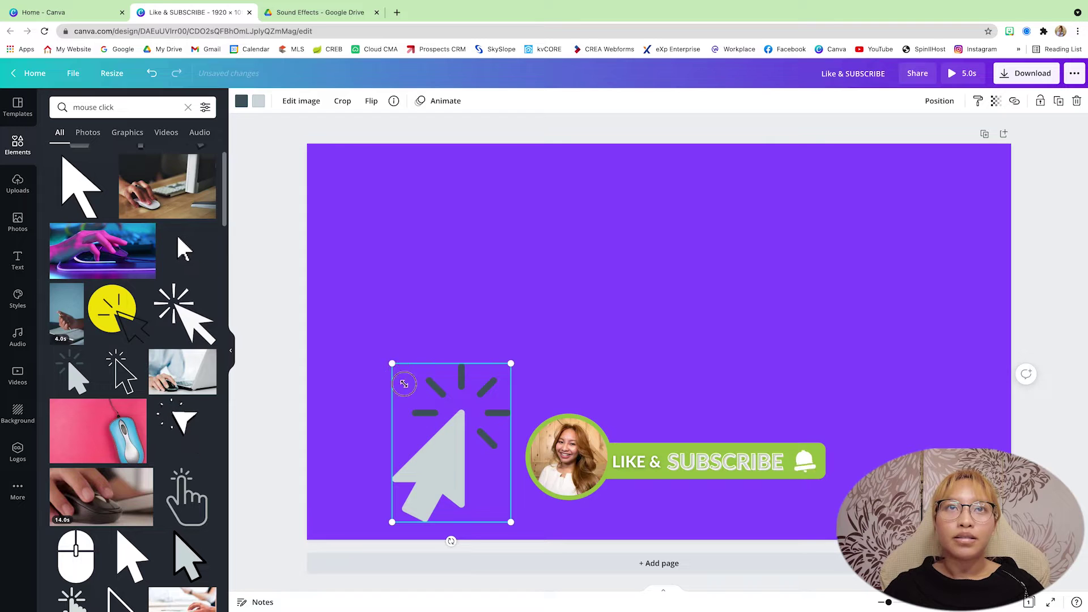
drag(391, 360, 491, 480)
click(530, 396)
click(491, 482)
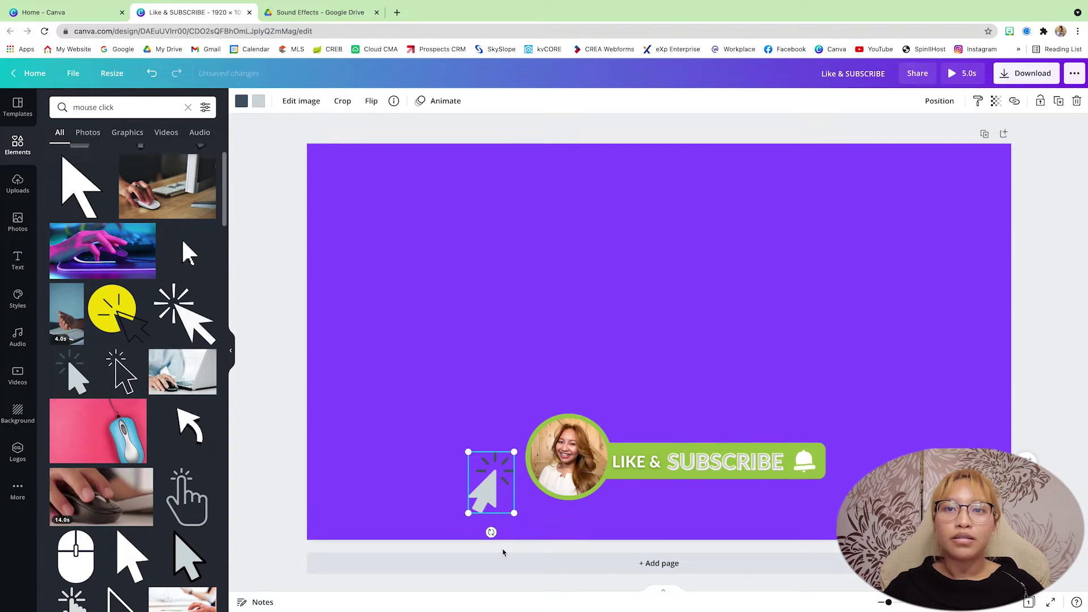
drag(491, 532, 467, 517)
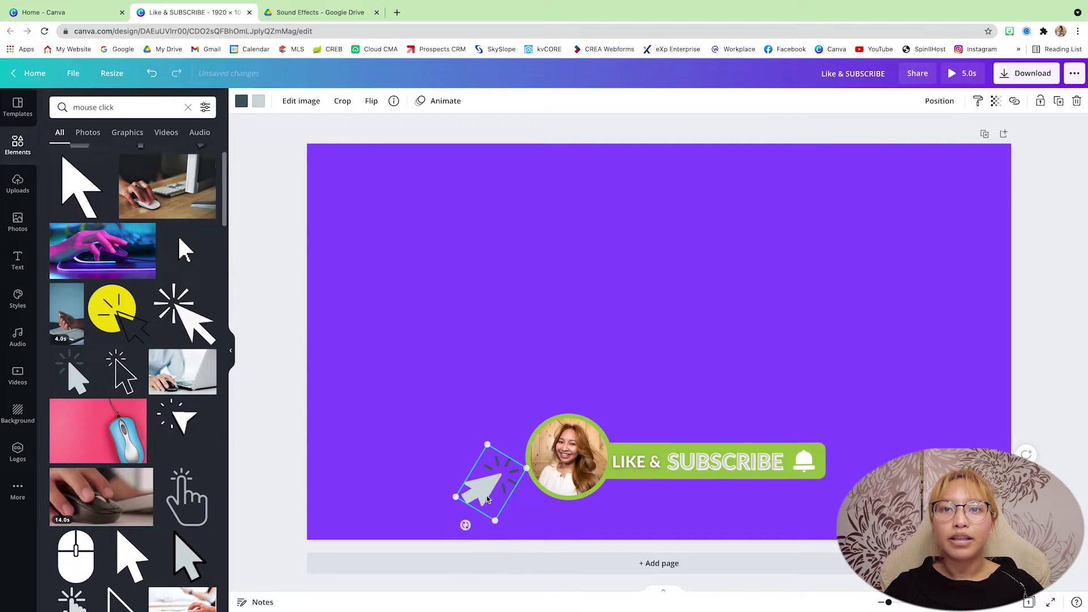
drag(490, 480, 491, 463)
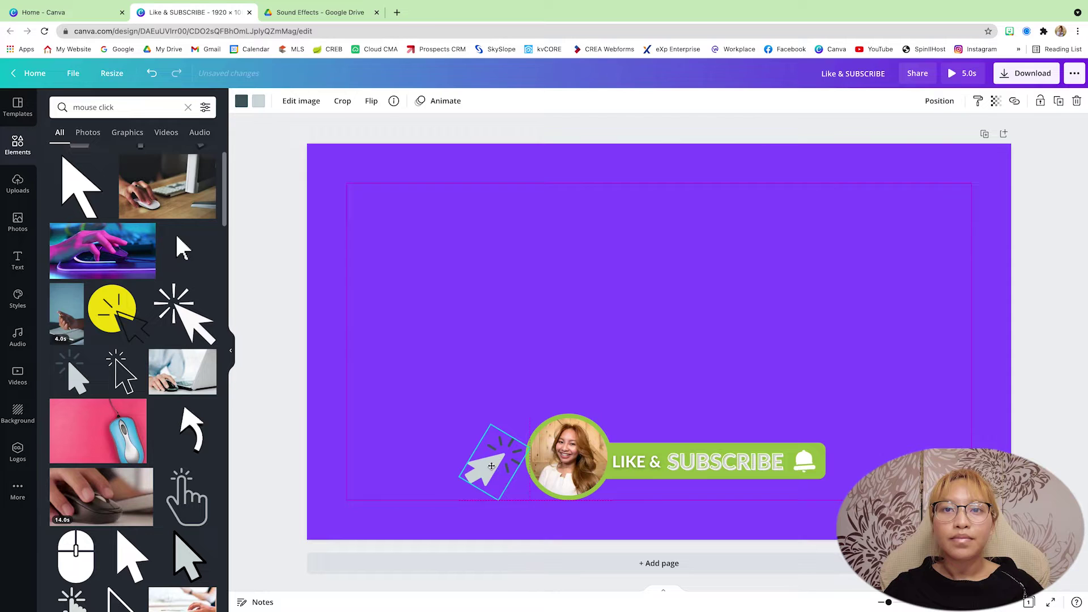
Make the pointer's click lines medium grey and add an all-black copy beside it.
click(242, 102)
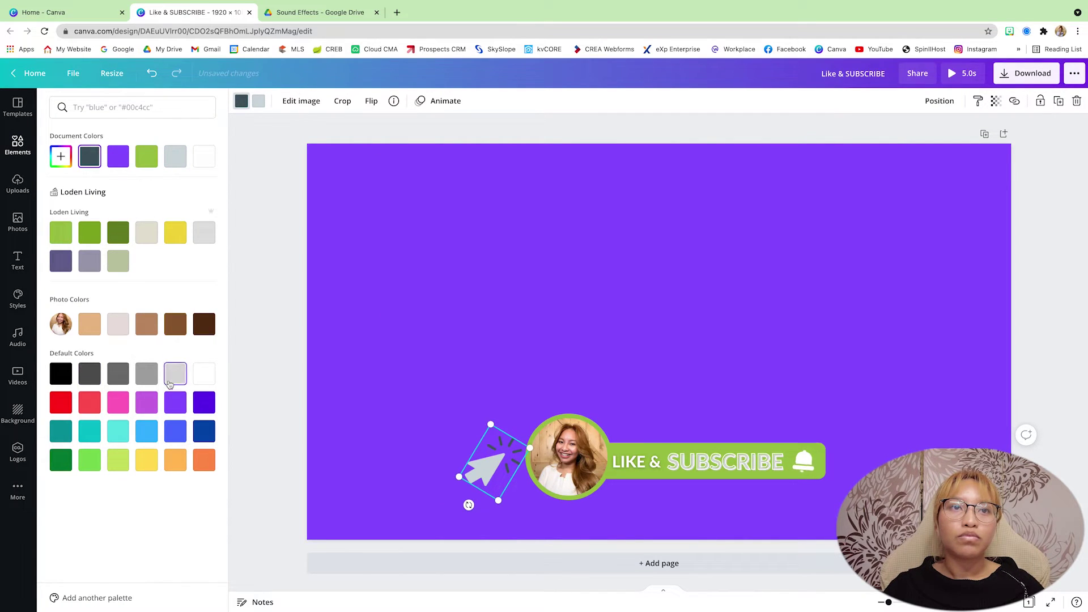
click(148, 379)
click(242, 101)
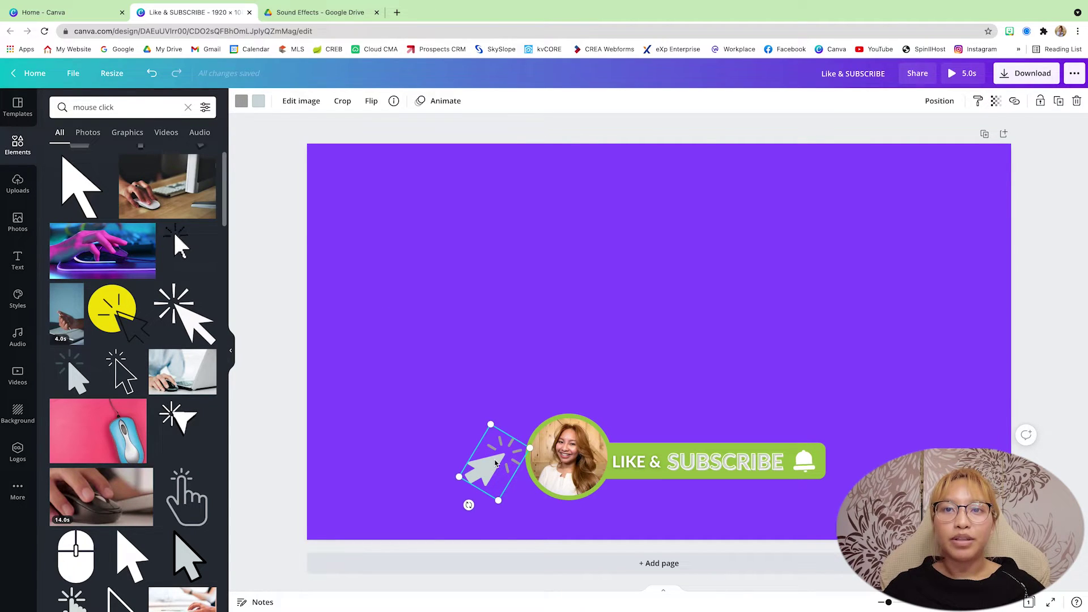
drag(495, 464, 447, 450)
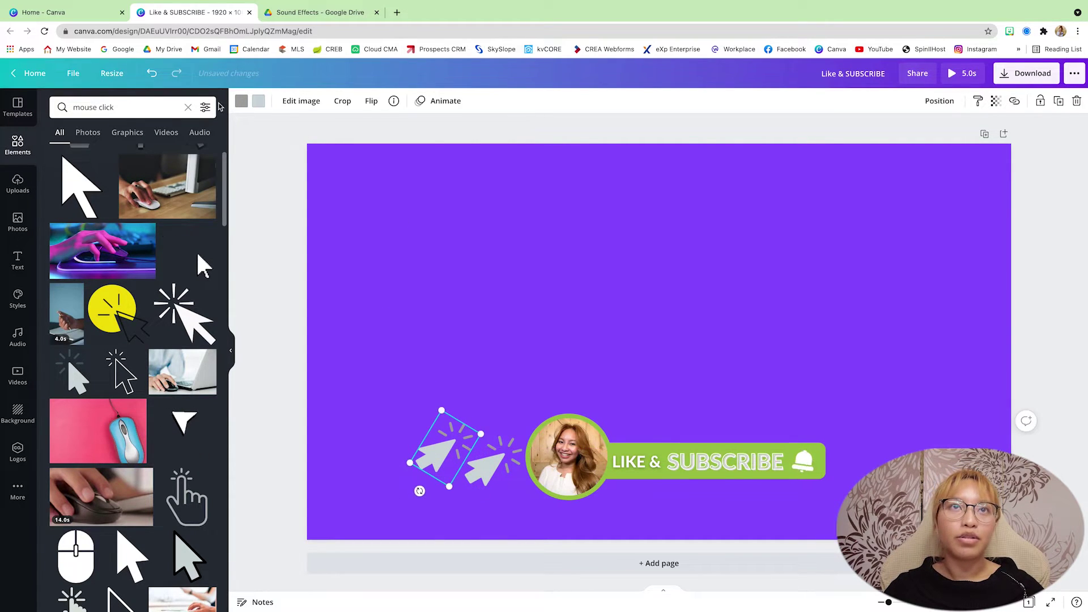
click(242, 100)
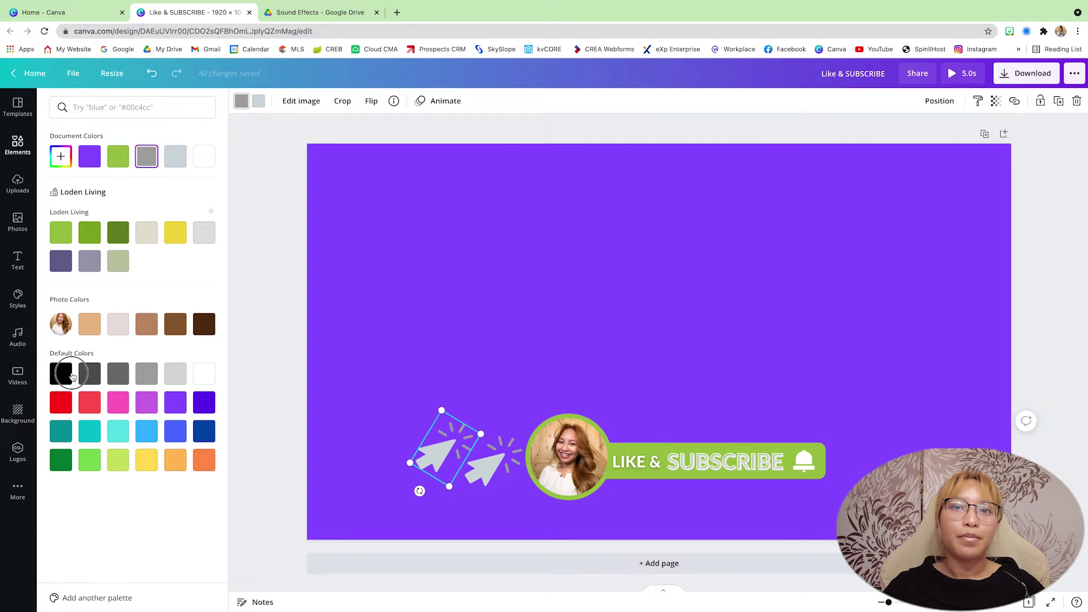
click(63, 374)
click(259, 101)
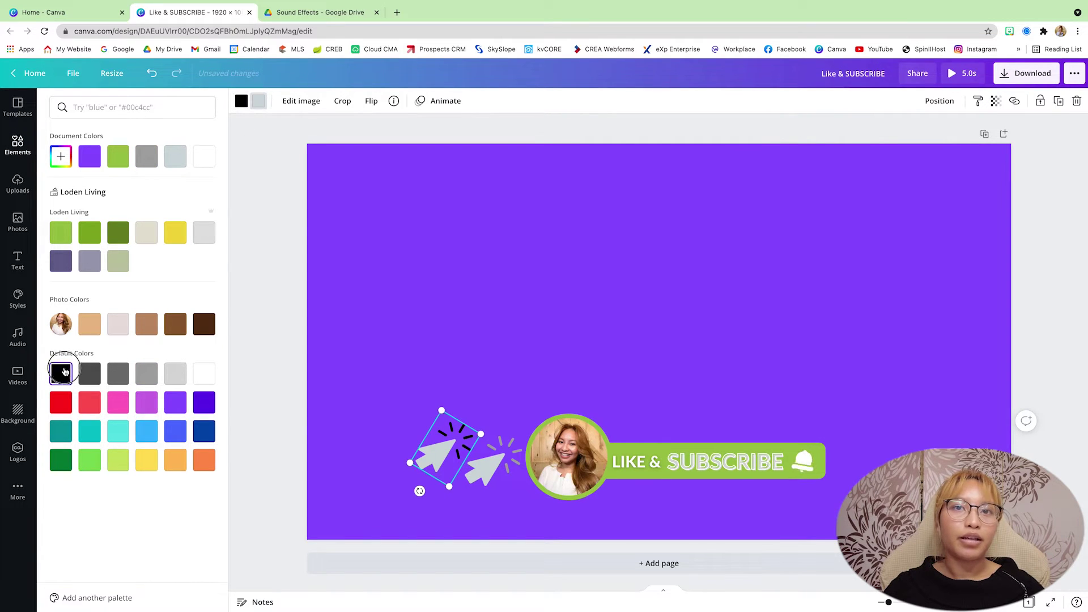
click(61, 373)
Move the black arrow behind the grey arrow as its shadow and fit the page in view.
scroll(474, 399, up, 5)
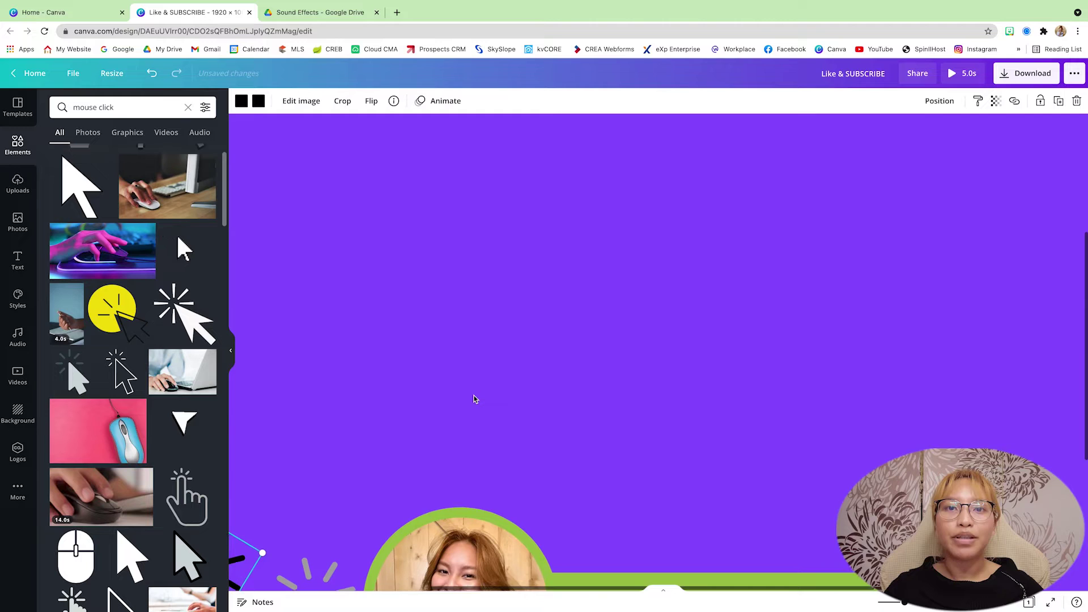
scroll(475, 399, left, 5)
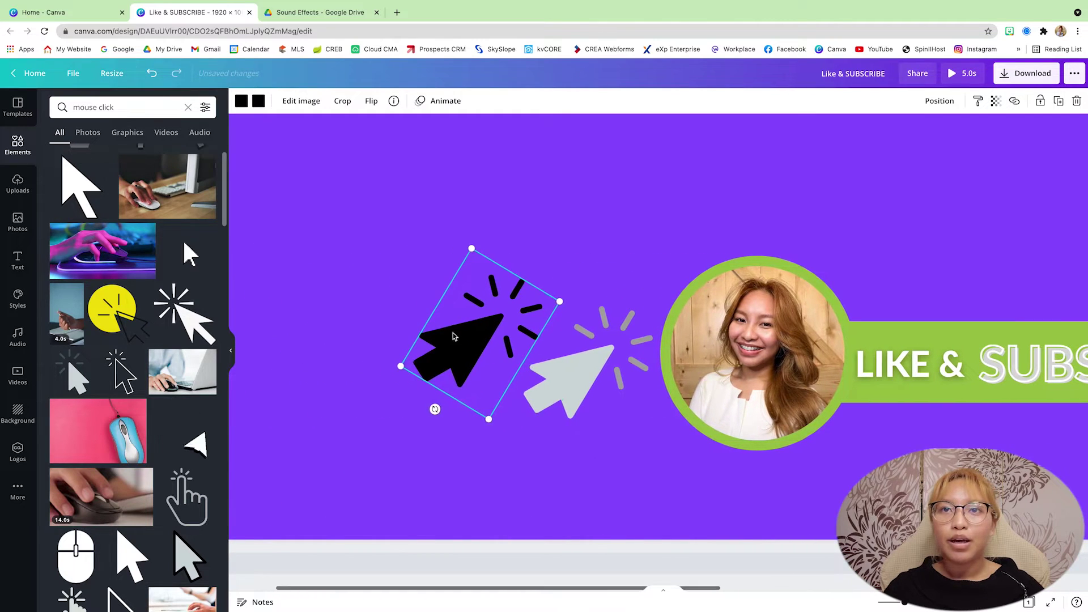
drag(448, 340, 563, 362)
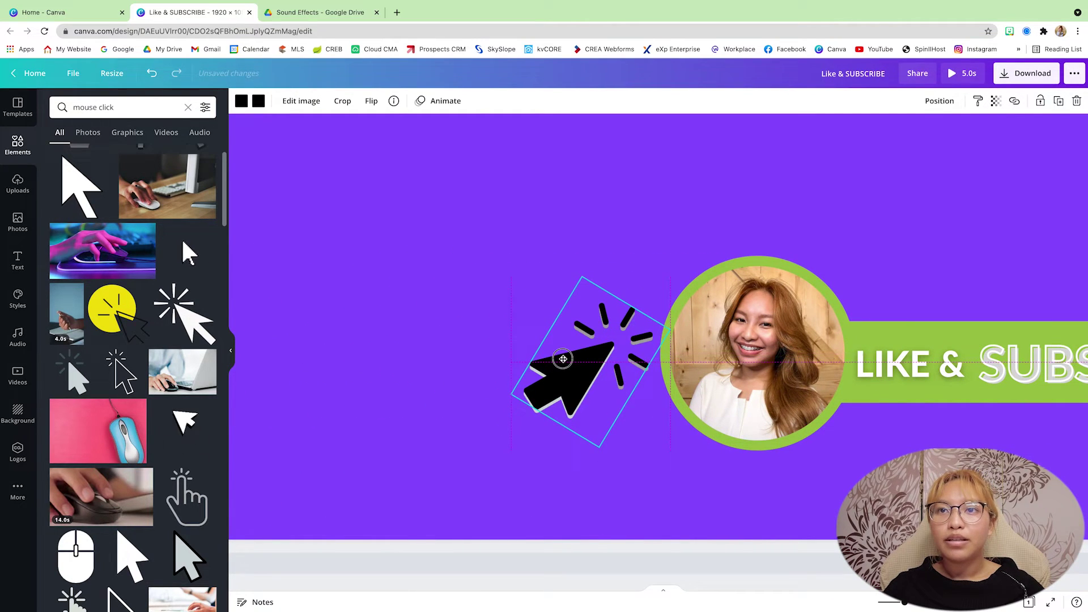
click(951, 107)
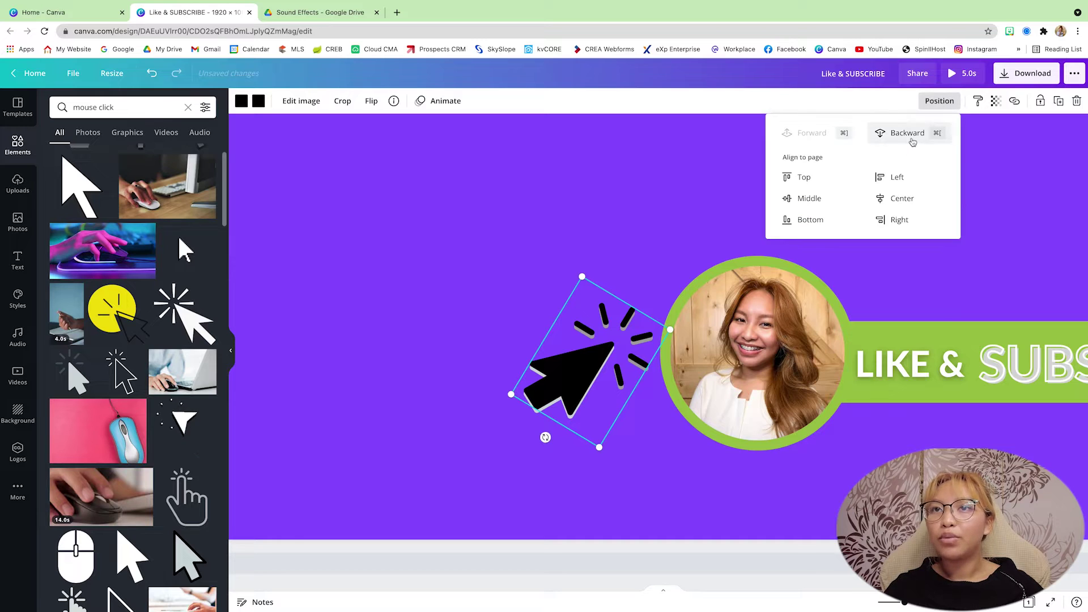
click(907, 133)
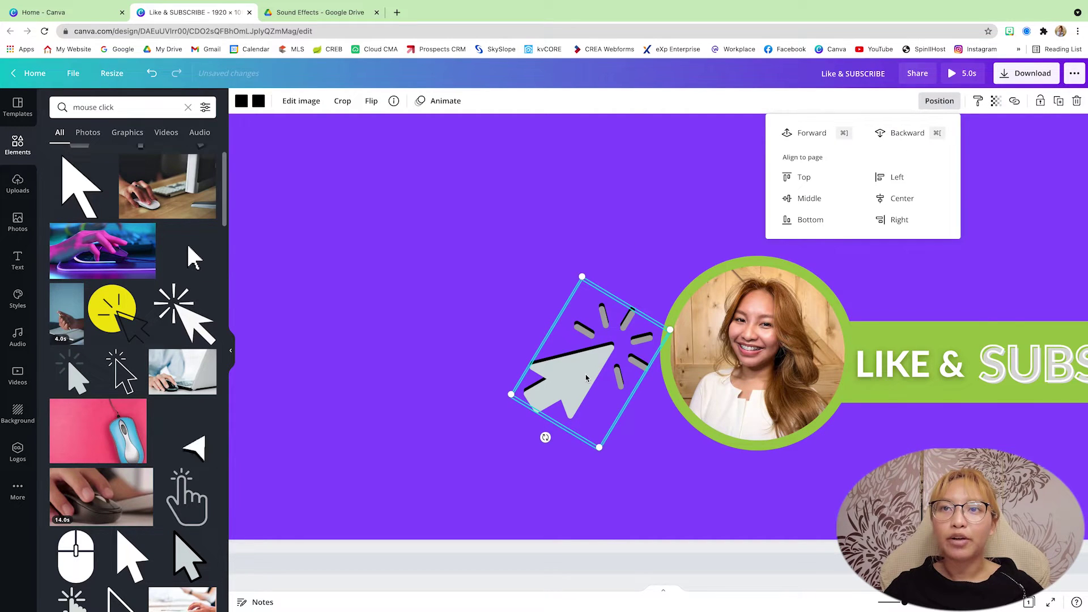
click(457, 335)
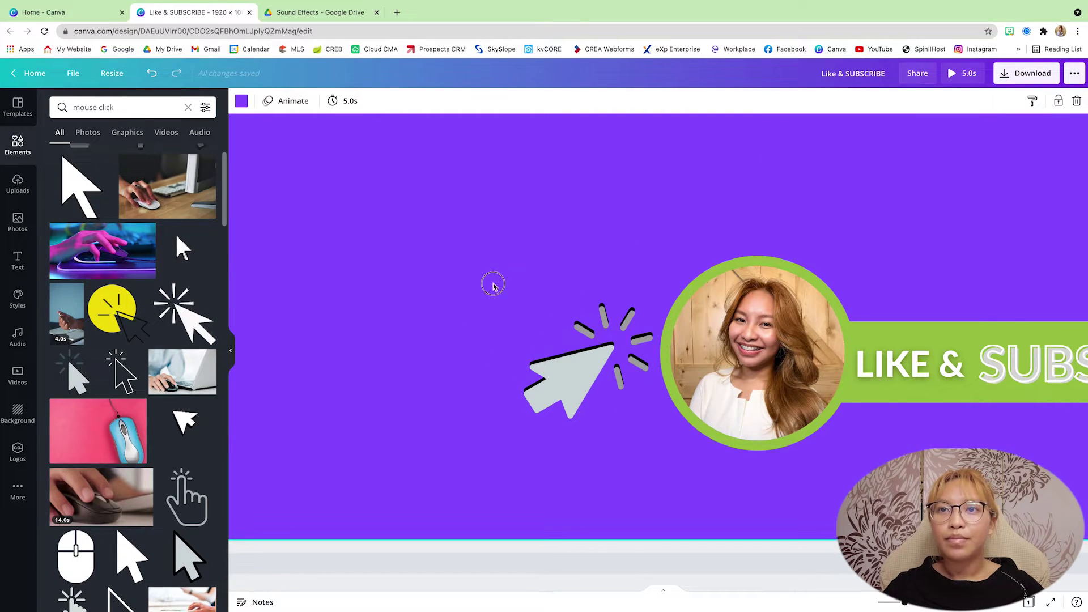
drag(493, 284, 598, 396)
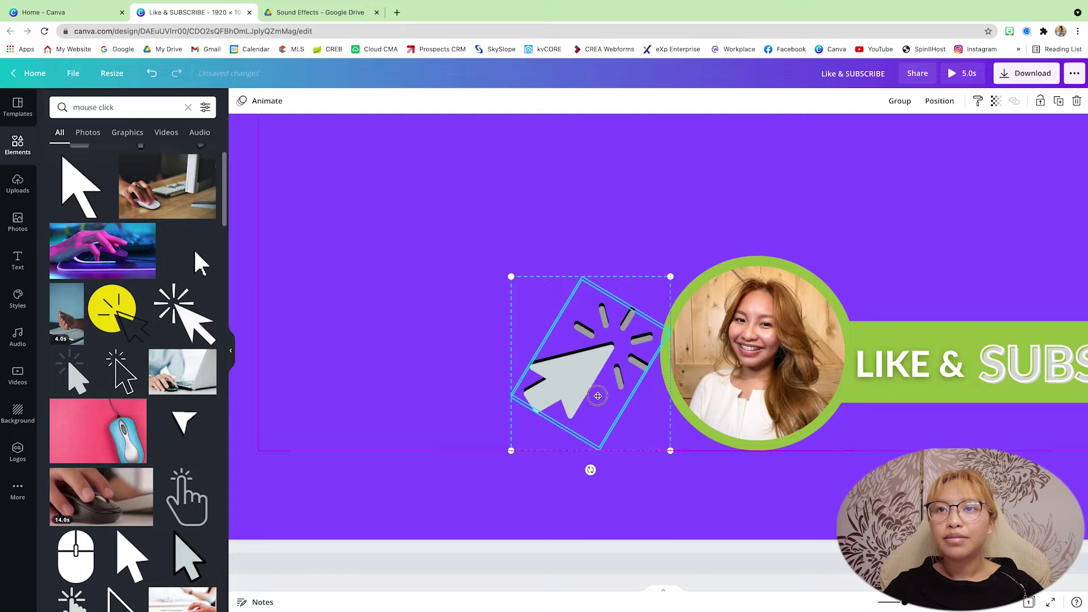
click(499, 265)
key(super+0)
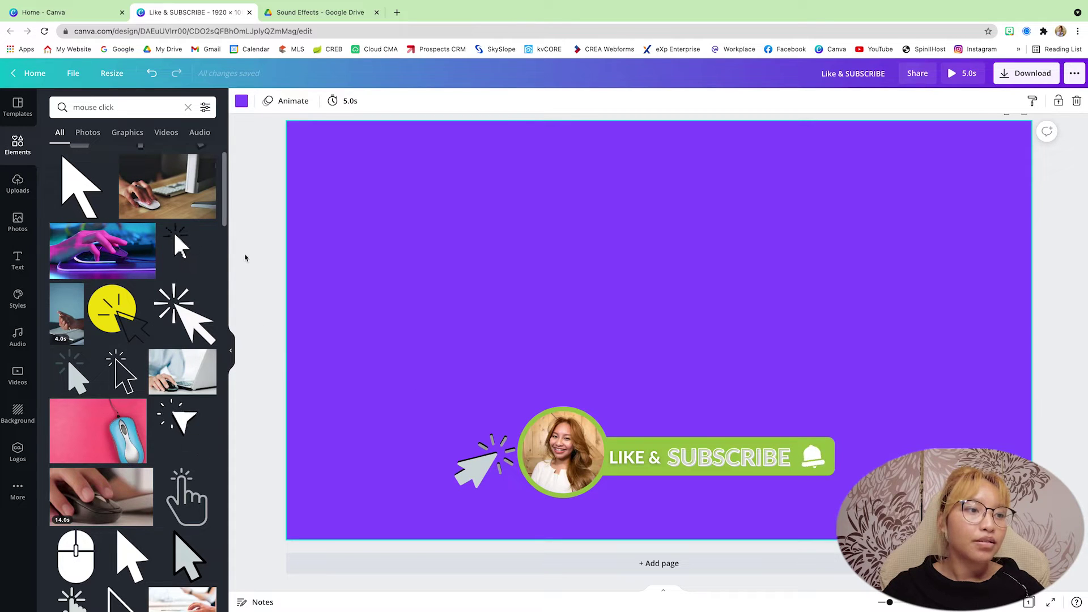
Search Elements for 'circle ring' and add the rough ring graphic to the page.
click(131, 107)
click(61, 107)
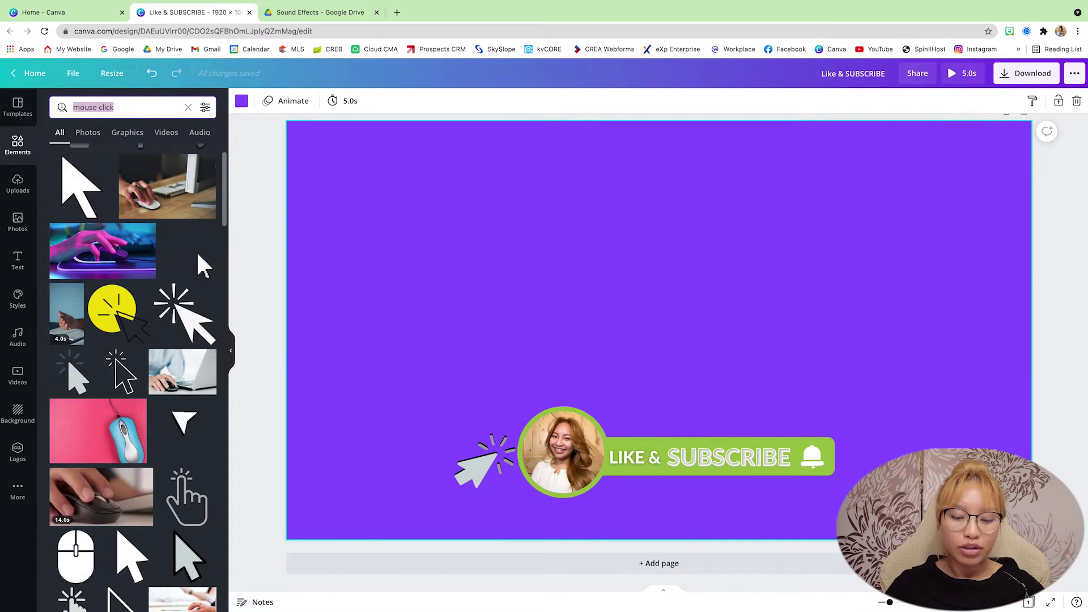
key(BackSpace)
text(ci)
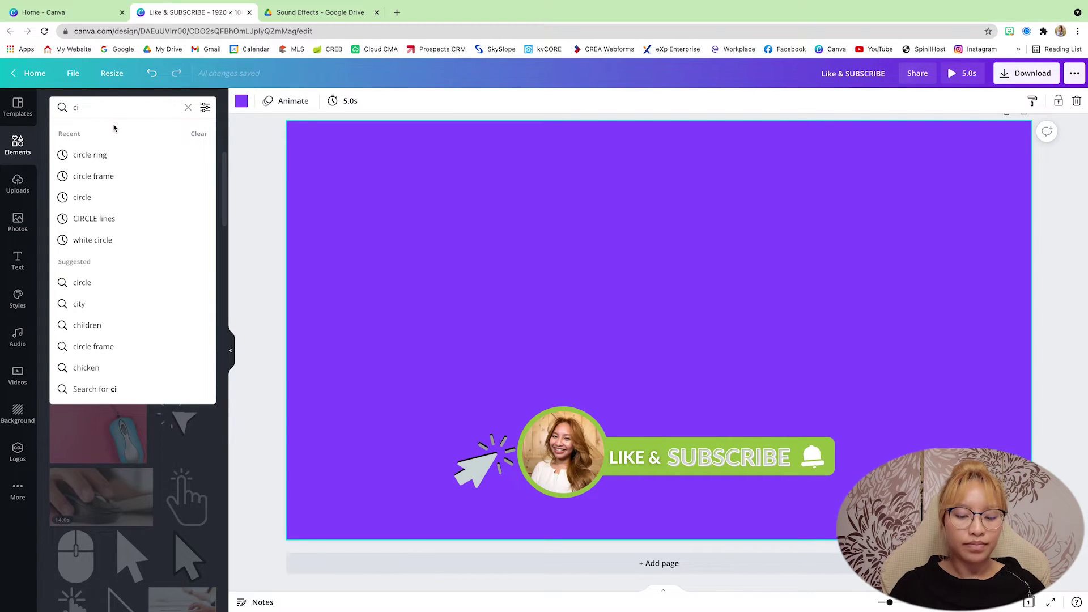
text(rcle ring)
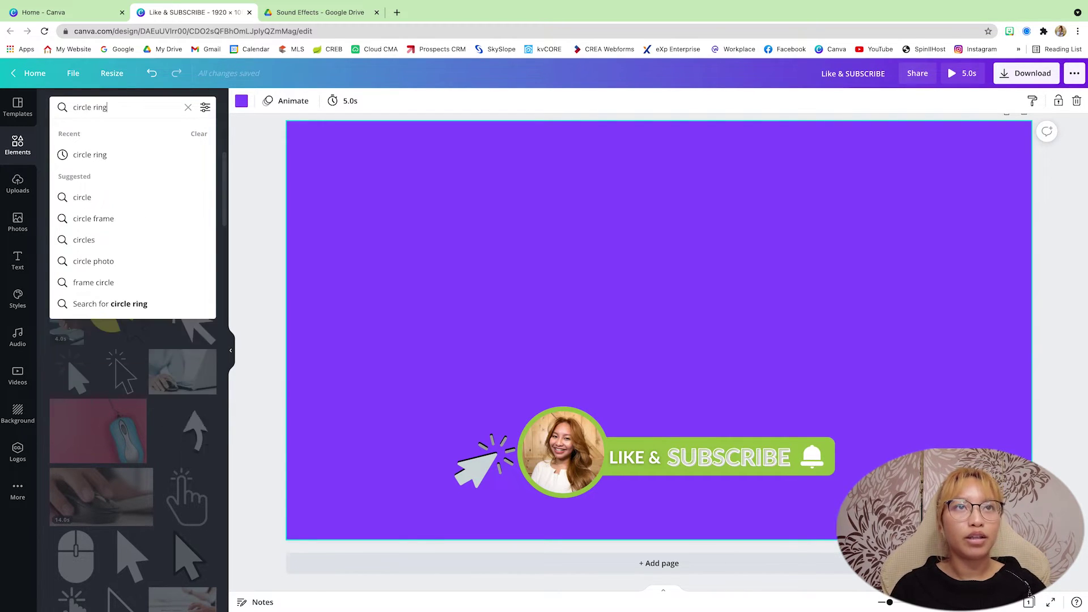
key(Return)
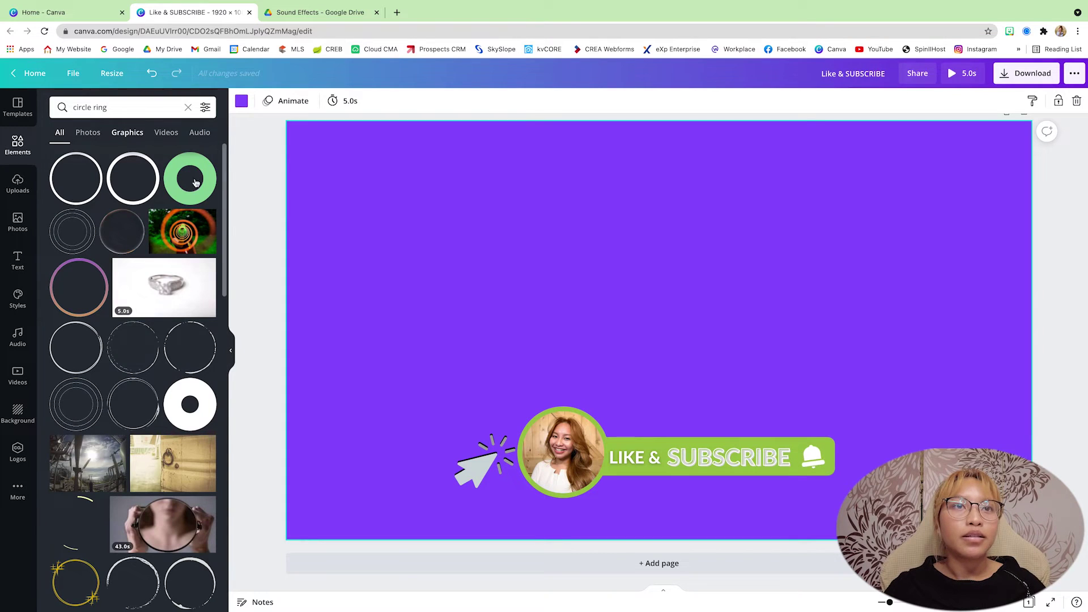
scroll(591, 381, up, 3)
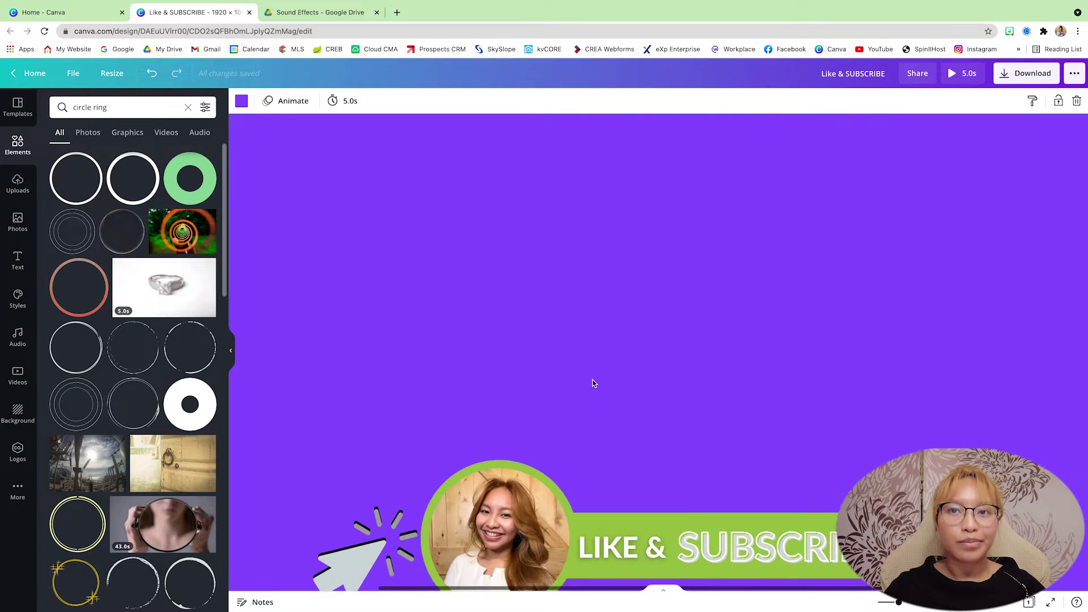
scroll(593, 383, left, 3)
scroll(624, 396, up, 3)
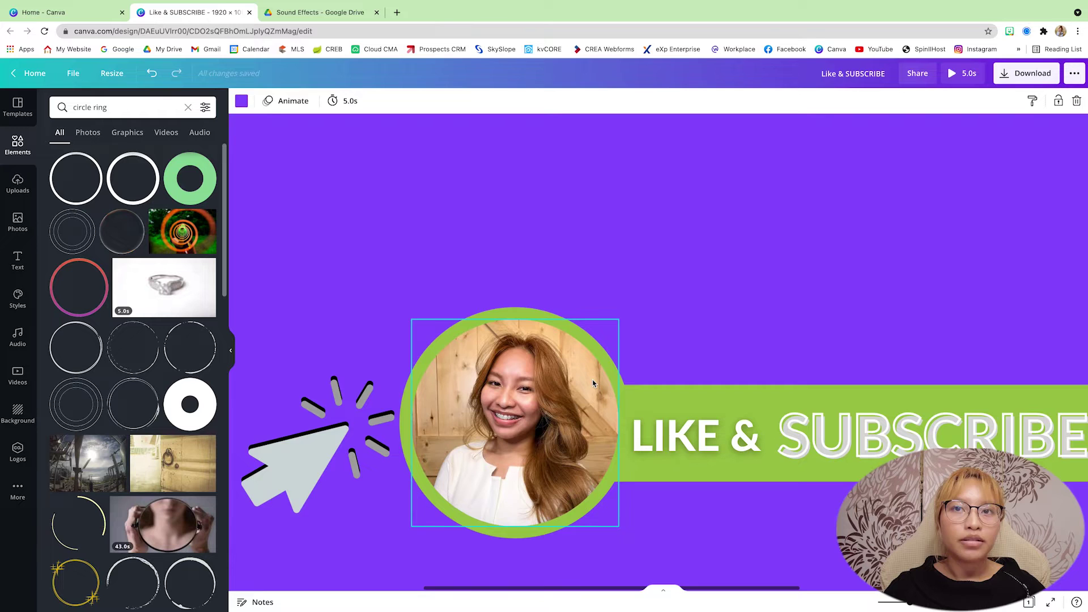
click(133, 362)
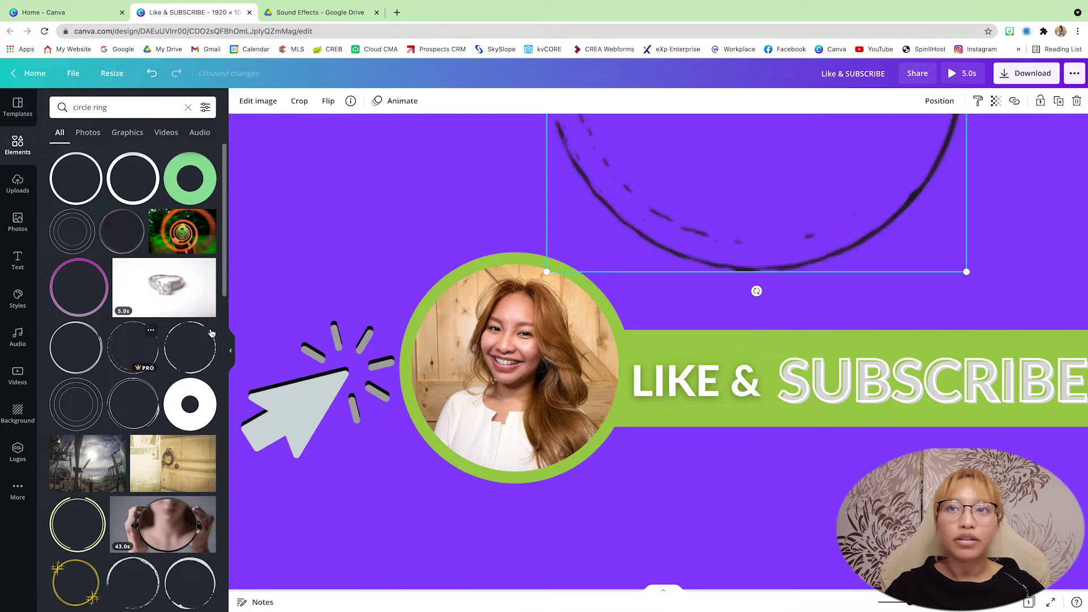
Shrink the ring to the photo's size, centre it over the photo, and recolour it dark green.
drag(776, 214, 618, 477)
drag(809, 534, 467, 315)
drag(482, 243, 566, 466)
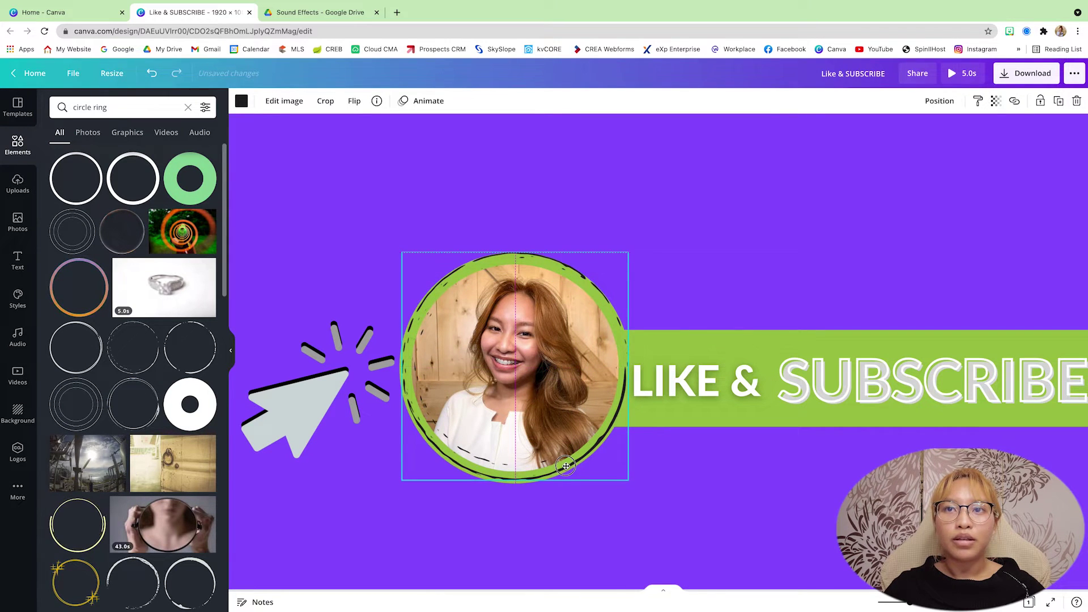
click(241, 101)
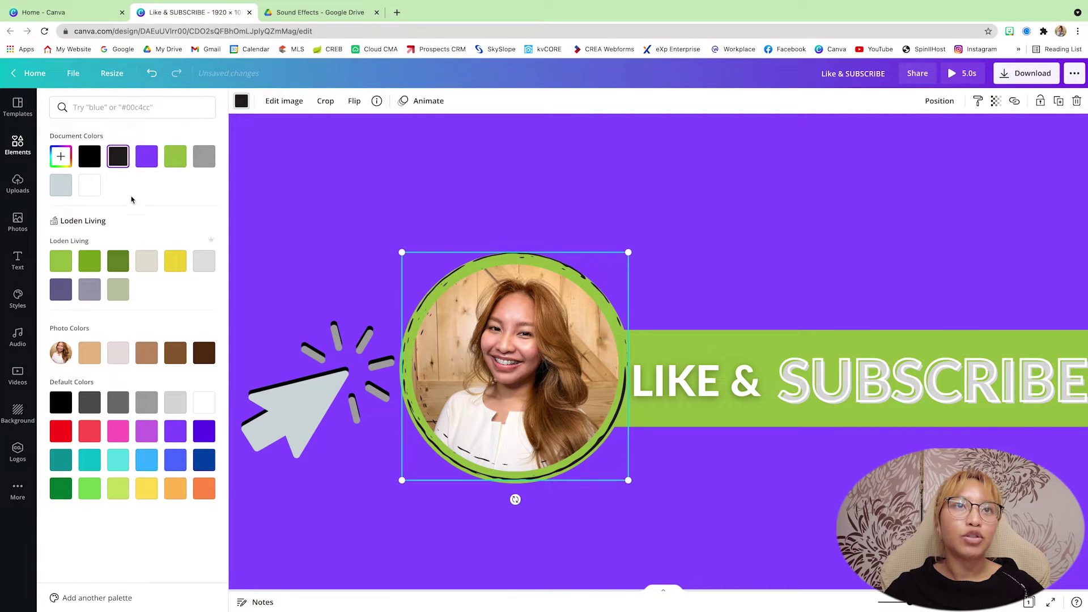
click(118, 261)
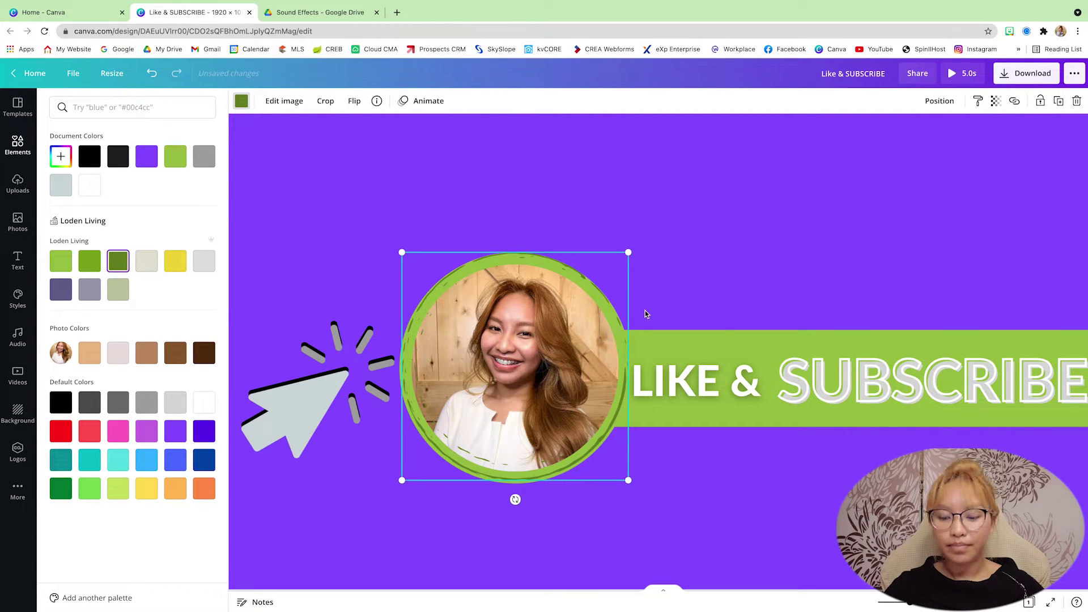
drag(587, 453, 585, 458)
click(724, 481)
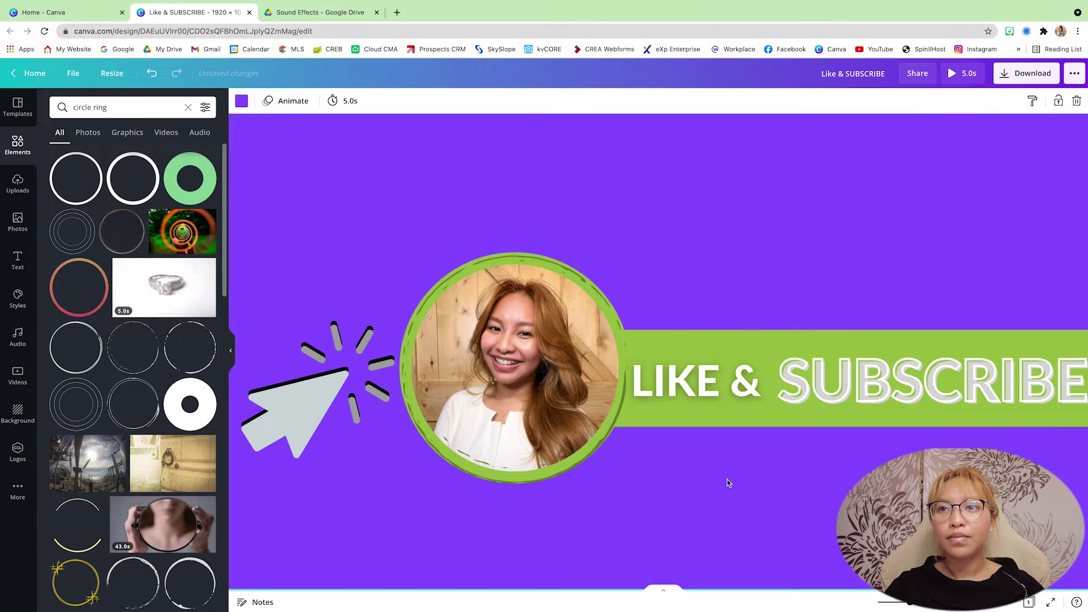
scroll(728, 483, down, 5)
scroll(729, 483, down, 3)
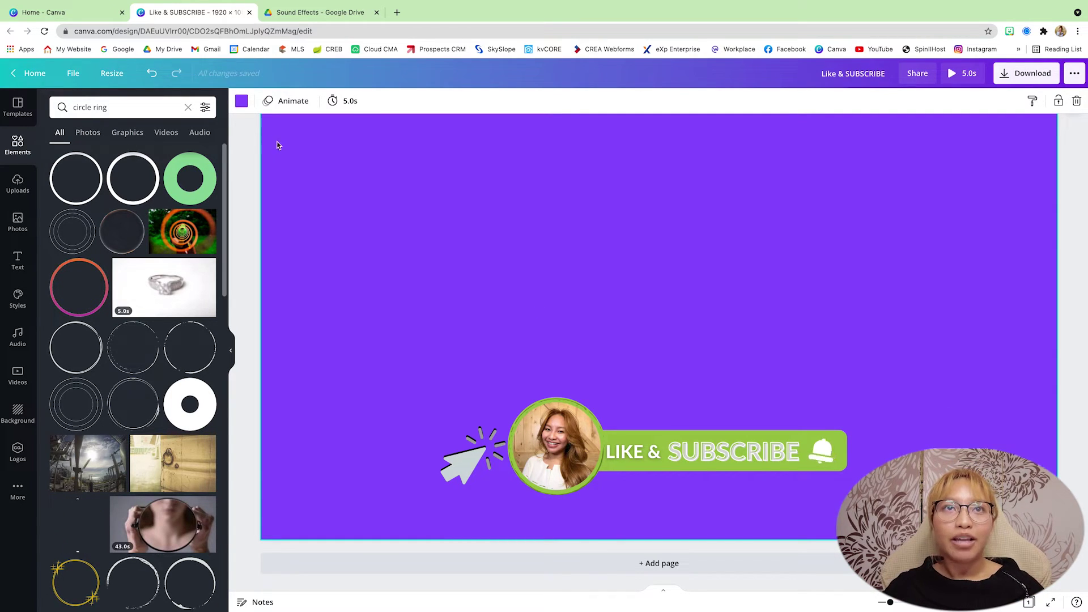
Apply the Pop page animation and confirm its 5.0s duration.
click(245, 149)
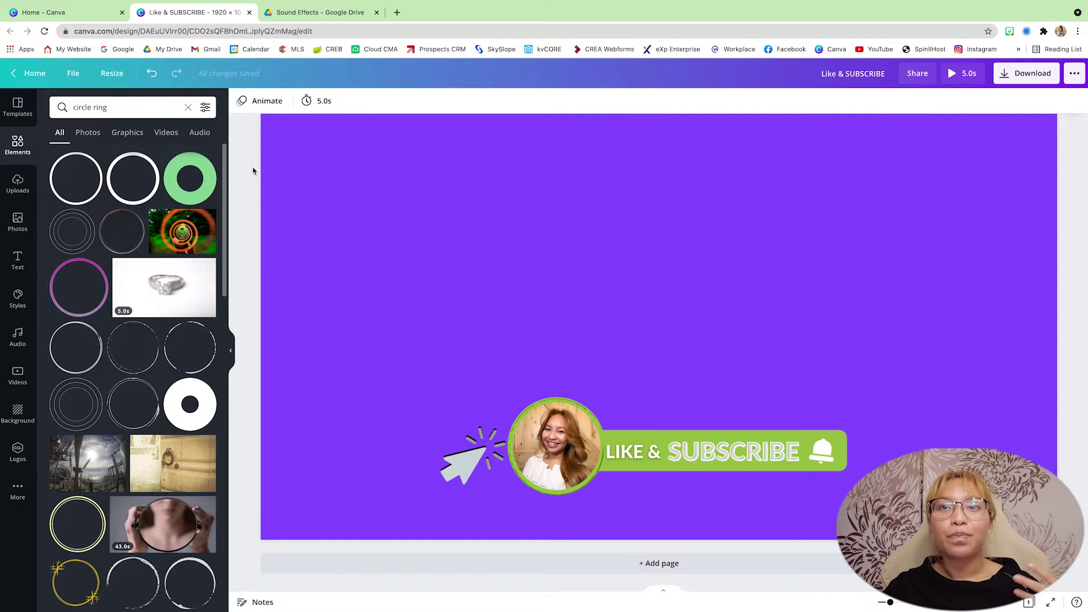
scroll(264, 168, up, 1)
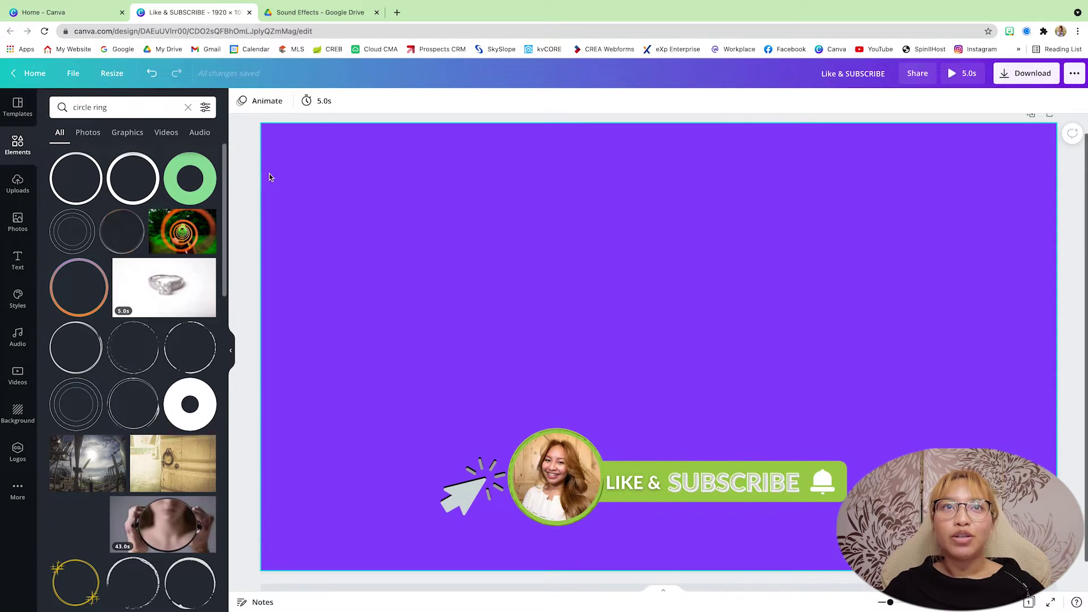
click(327, 176)
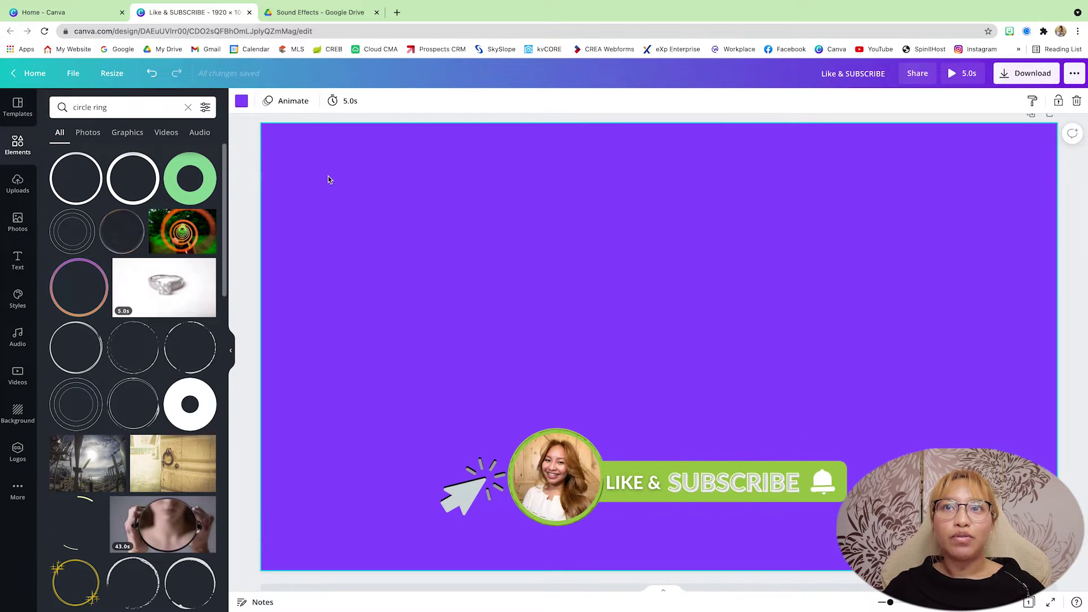
click(287, 105)
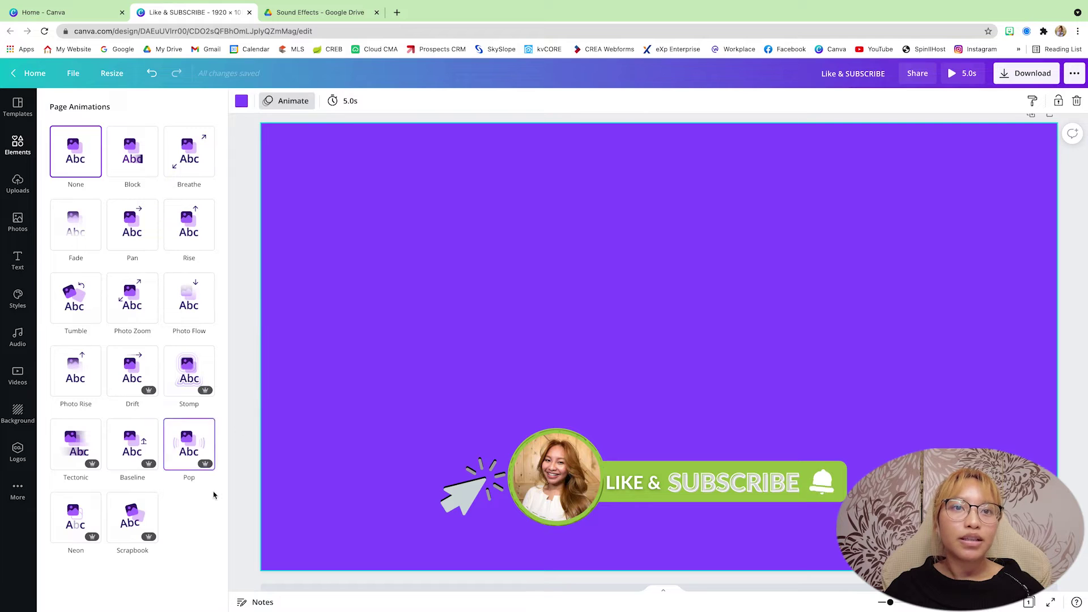
click(183, 453)
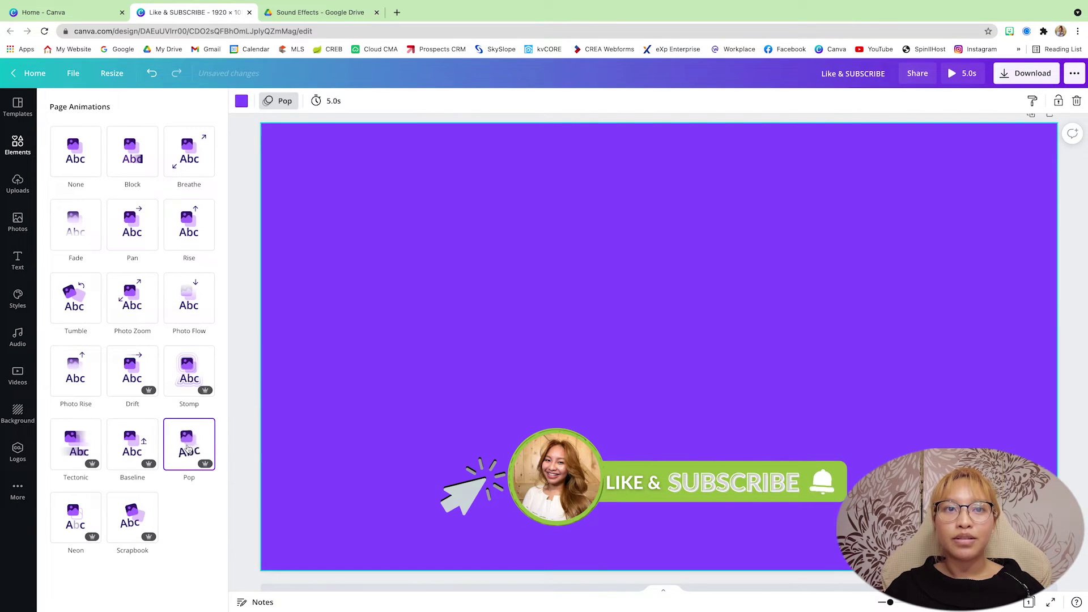
click(334, 102)
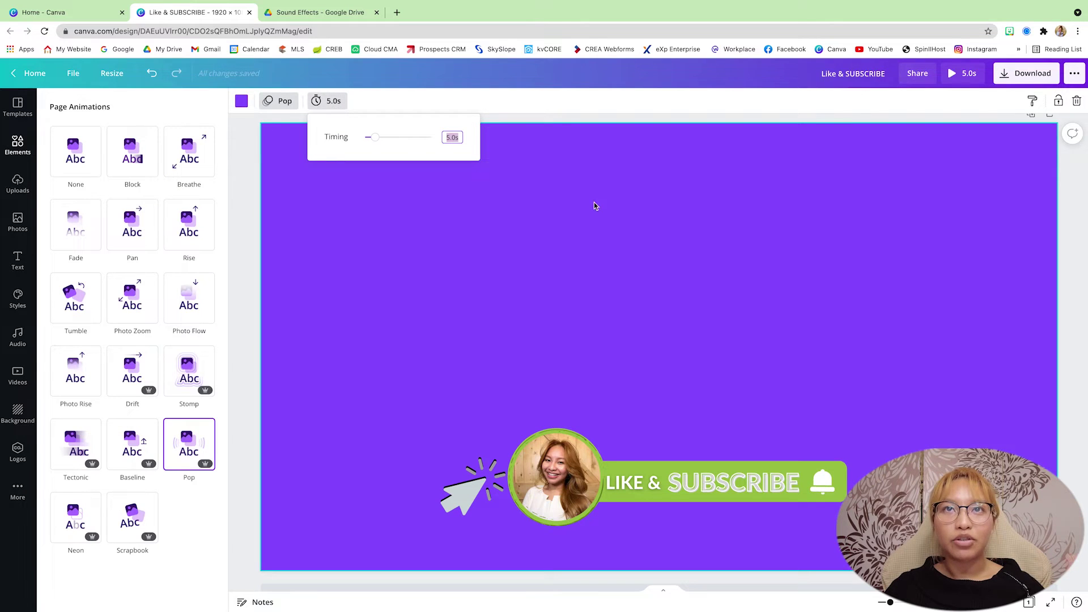
click(433, 294)
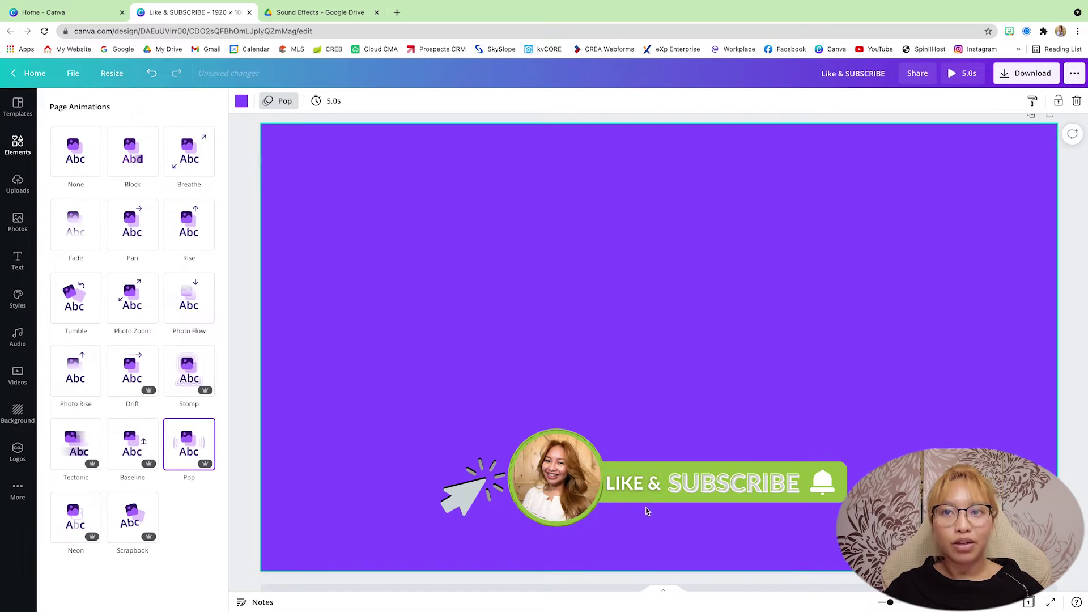
click(711, 489)
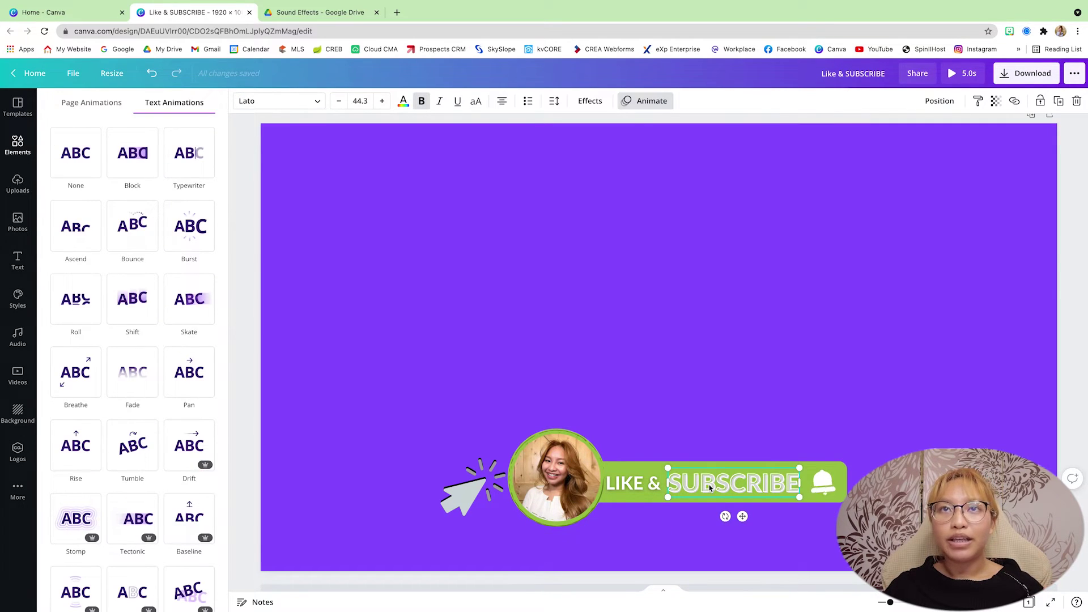
Preview Block, Shift and Skate text animations on SUBSCRIBE and apply Block.
click(589, 102)
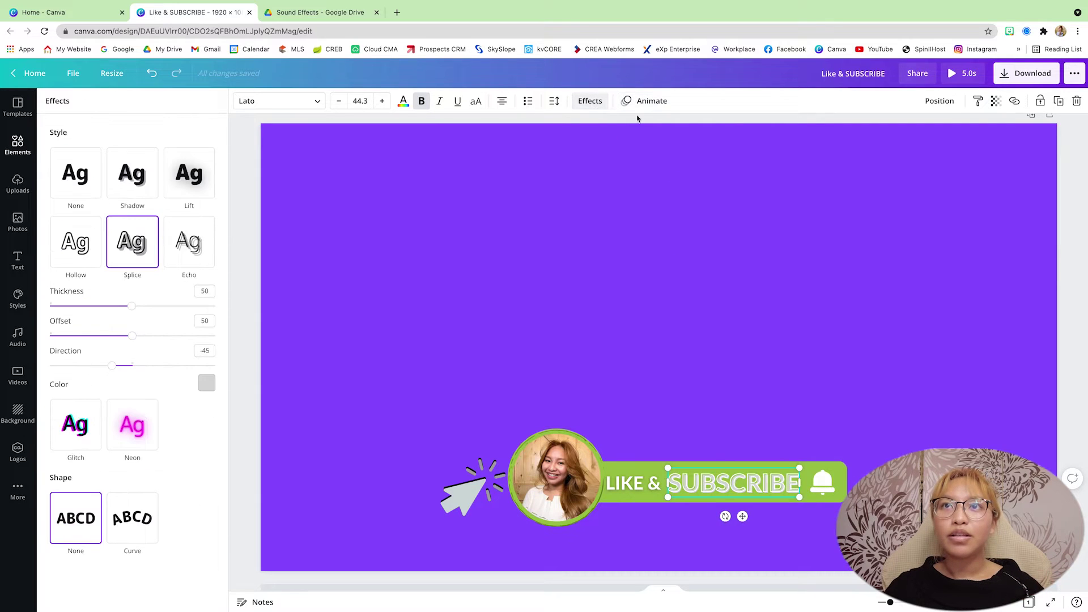
click(726, 487)
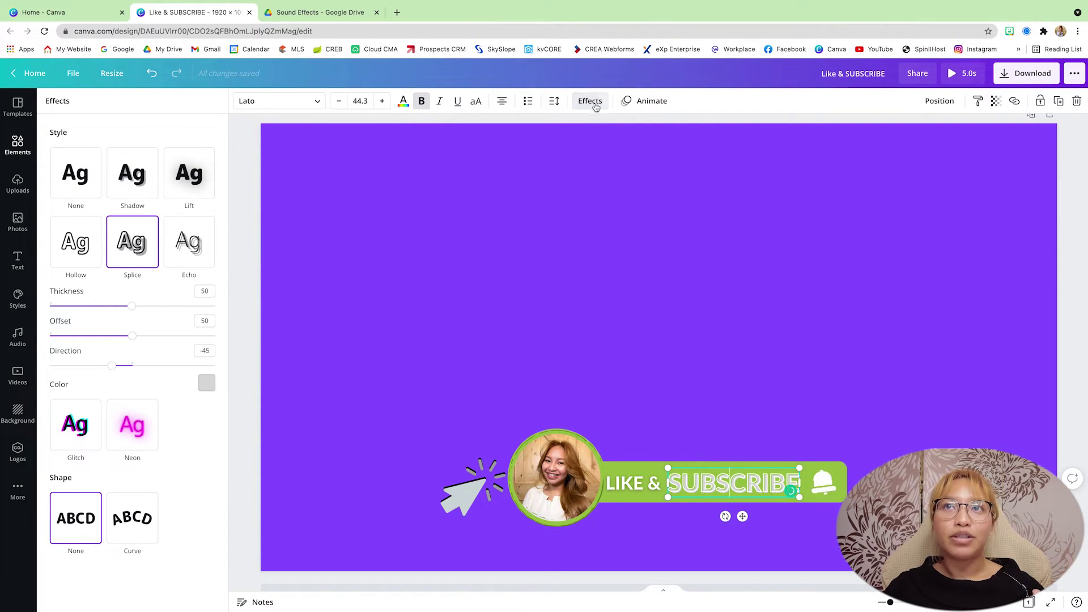
click(651, 101)
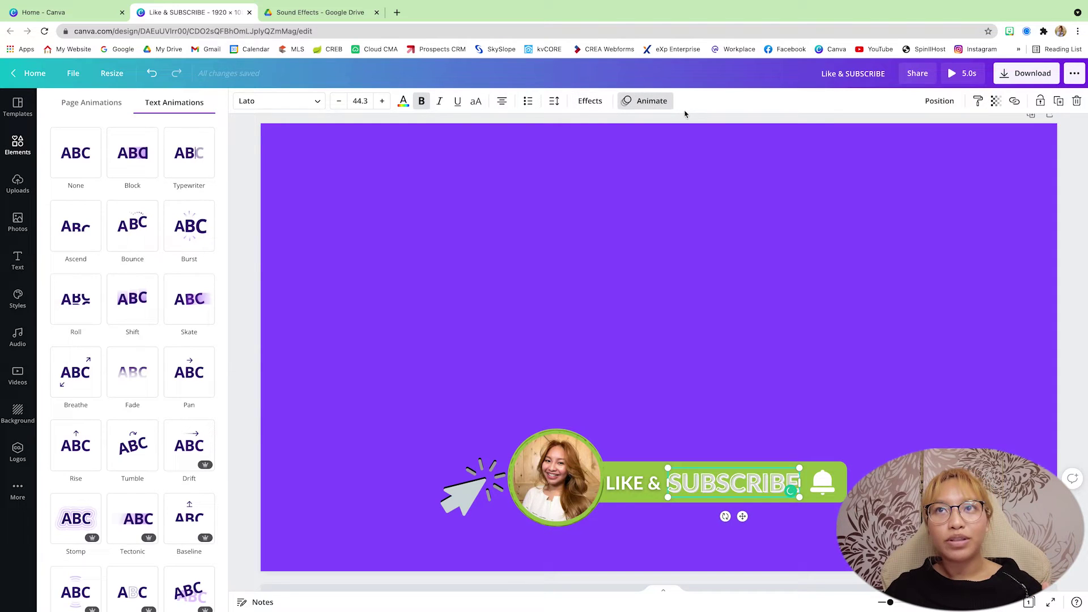
click(132, 170)
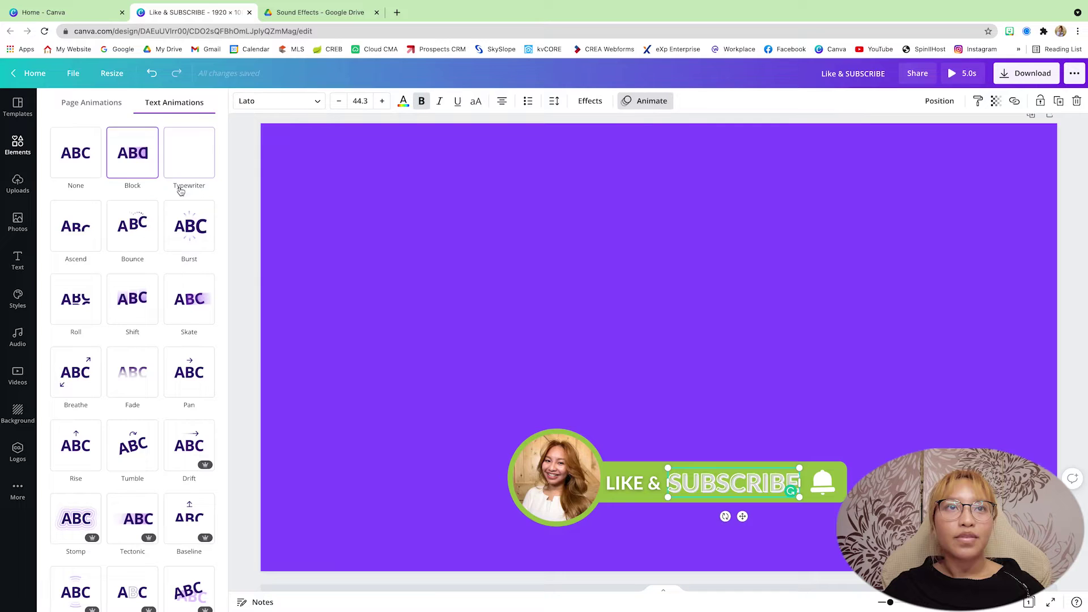
click(139, 331)
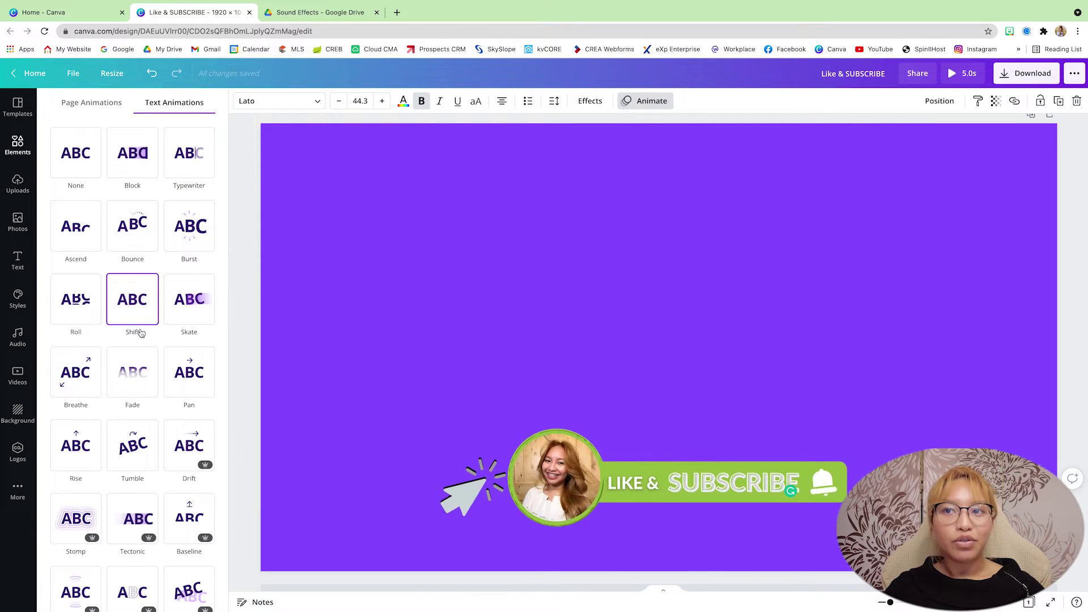
click(189, 299)
click(146, 152)
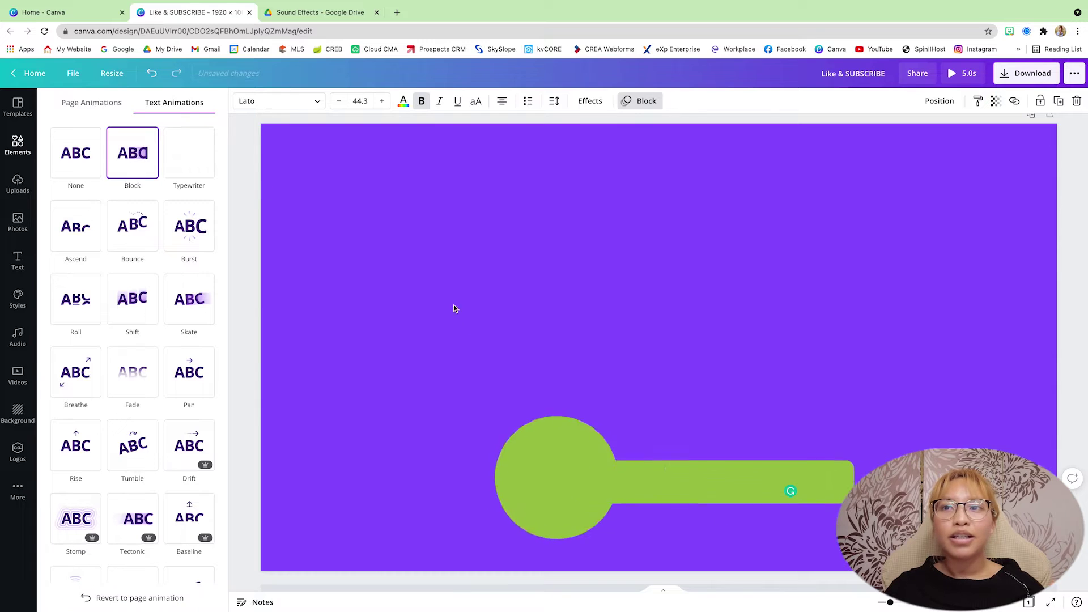
click(412, 332)
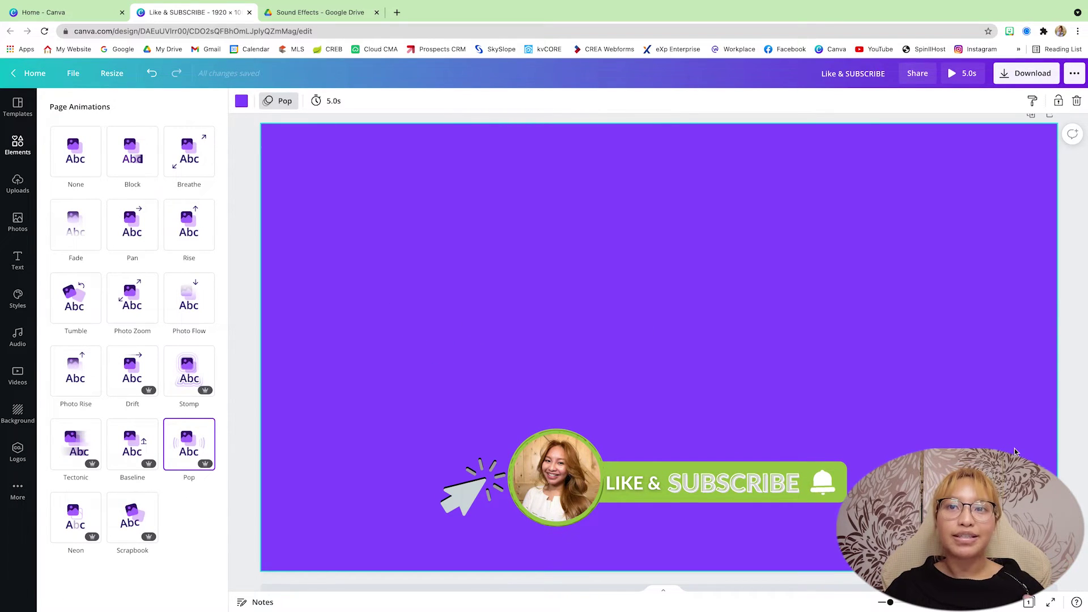
Download the Canva design with File type MP4 Video.
click(1053, 79)
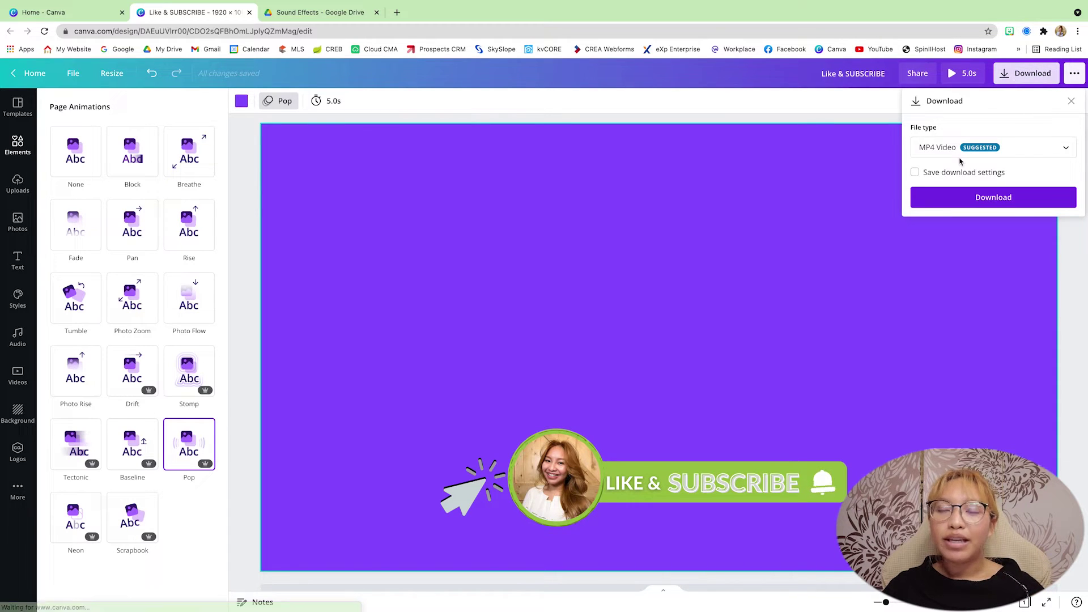
click(940, 196)
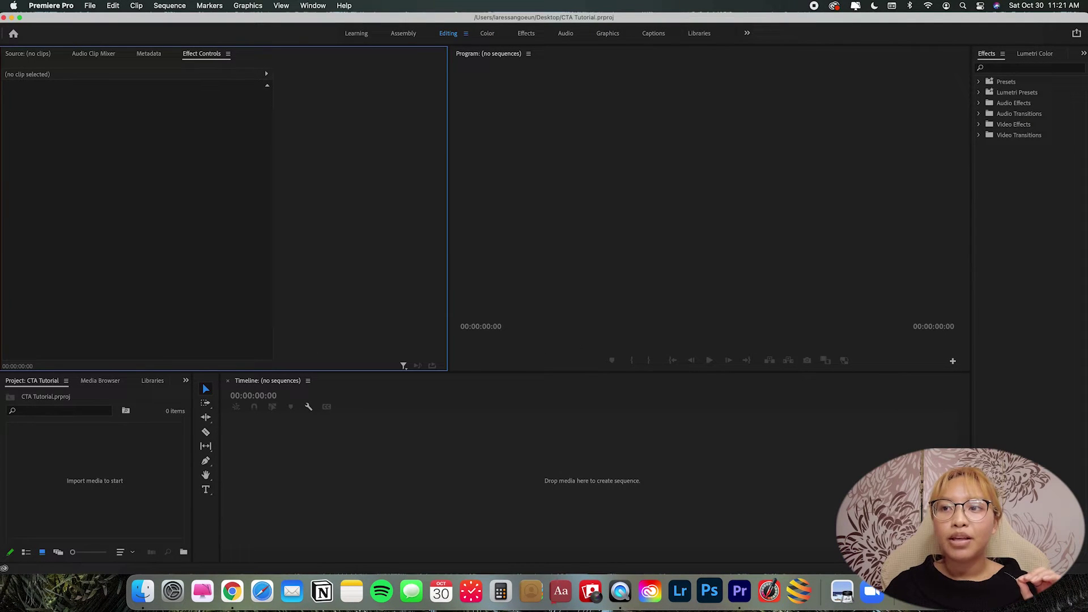
Import Like & SUBSCRIBE.mp4, create a sequence from it, and play the sequence.
click(842, 591)
drag(928, 408, 108, 490)
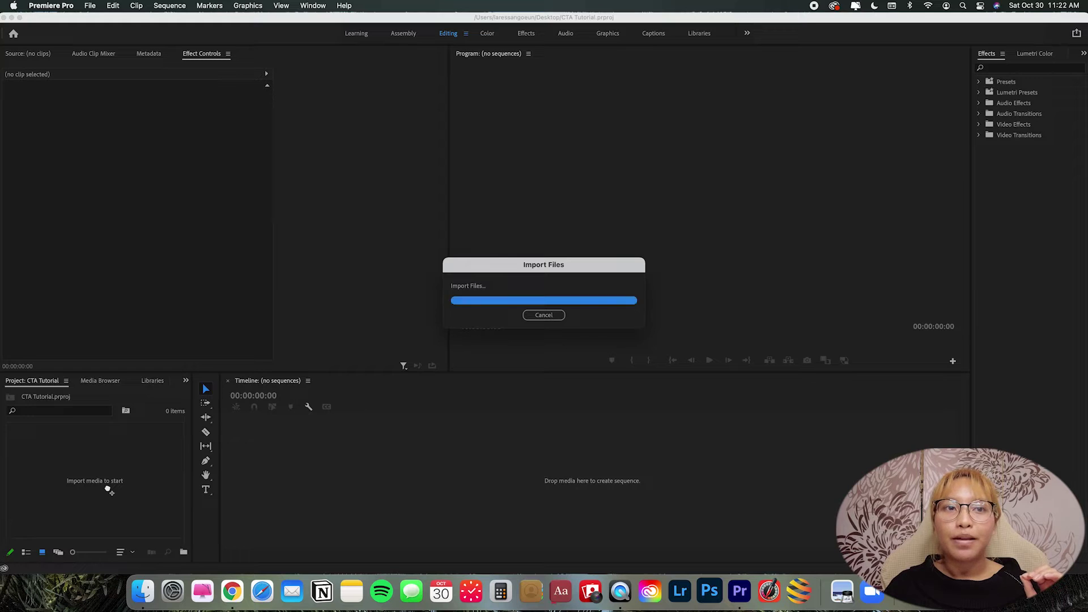
drag(43, 450, 289, 468)
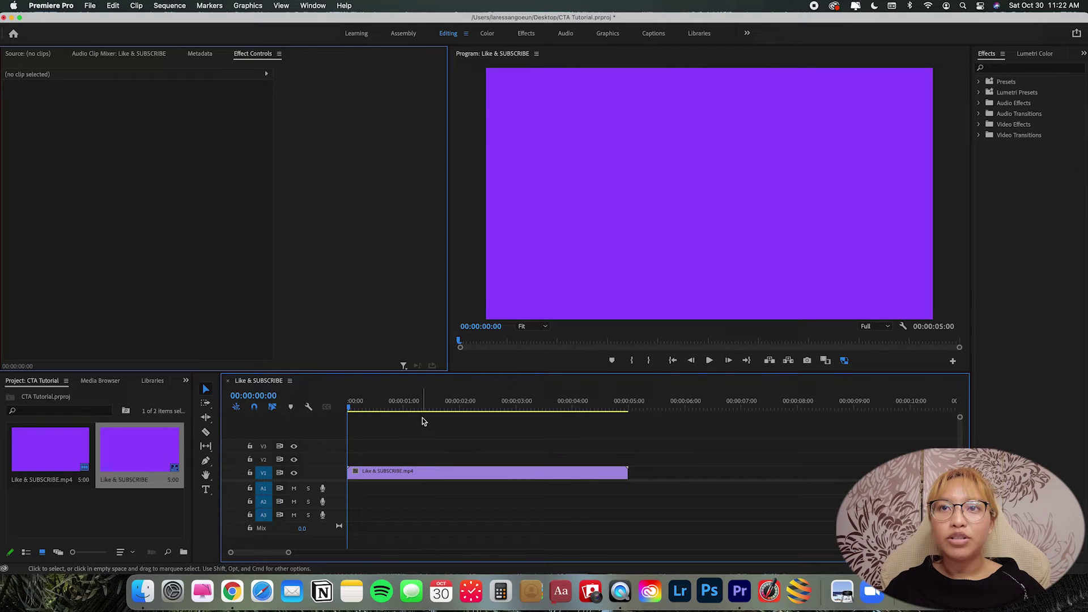
key(space)
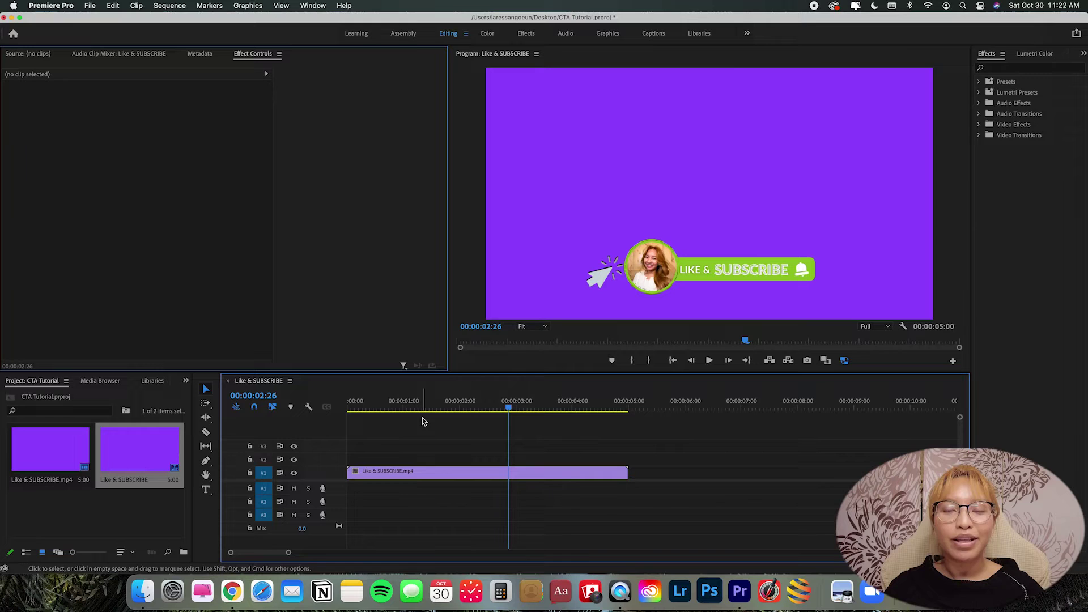
In the Sound Effects Drive folder, download Copy of MouseClick.MP4 and Copy of Soundeffects.MP4.
key(ctrl+Right)
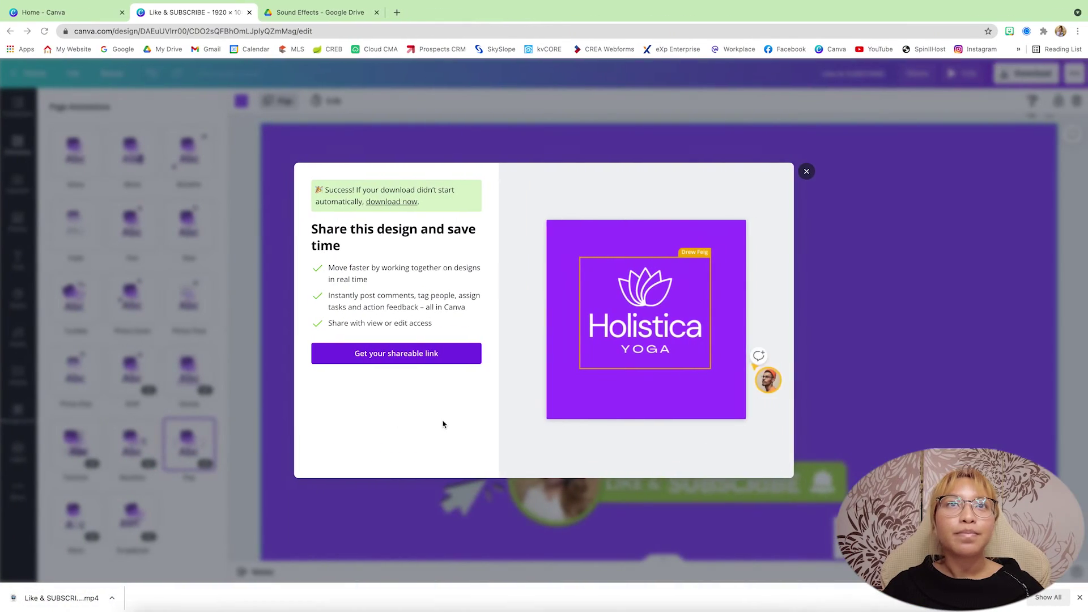
click(301, 14)
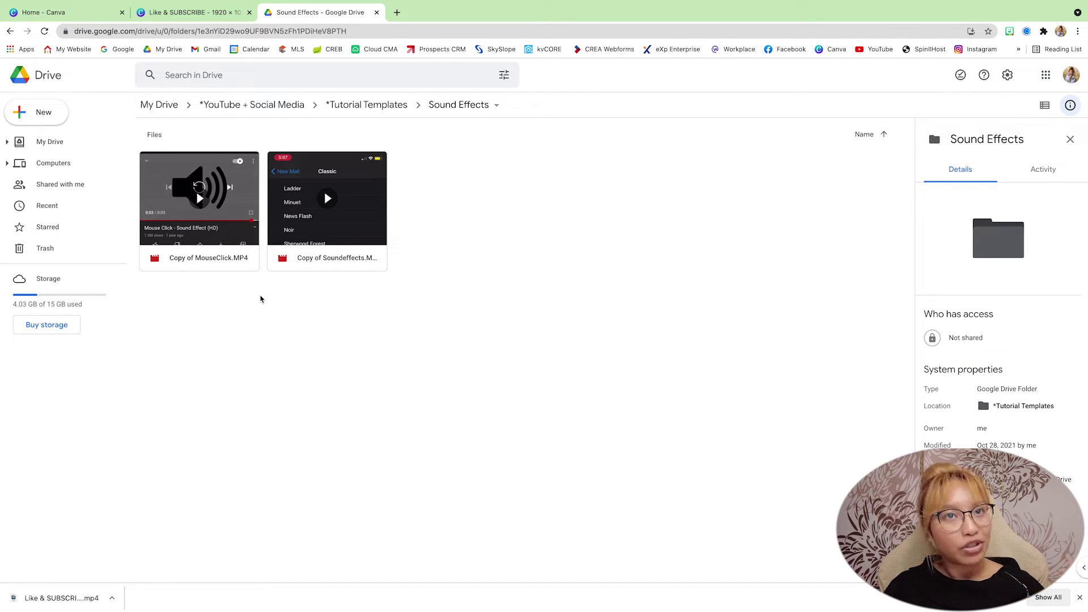
right_click(190, 234)
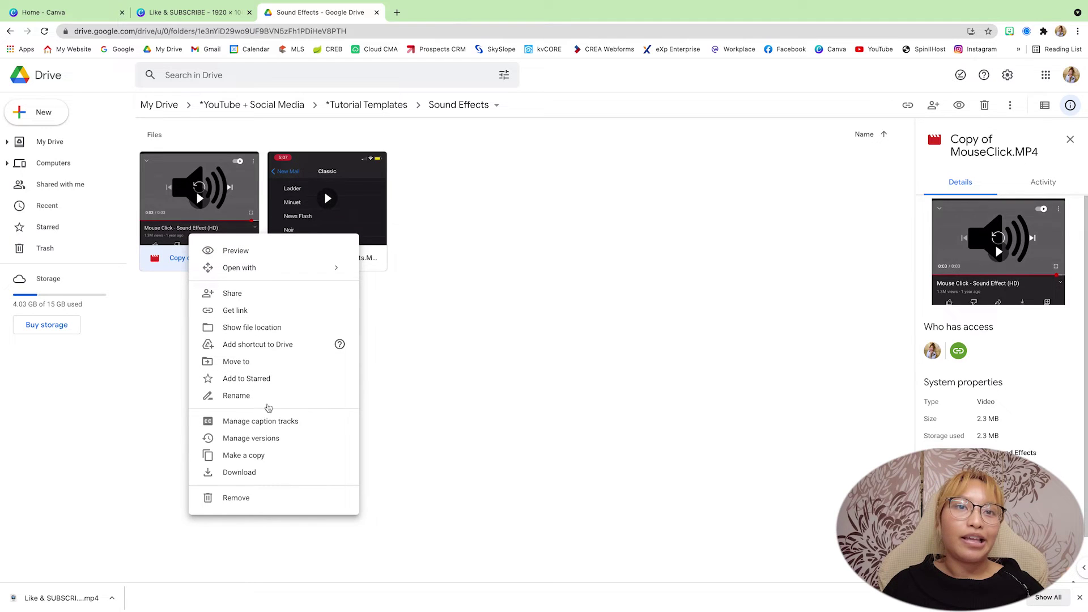
click(270, 476)
right_click(340, 236)
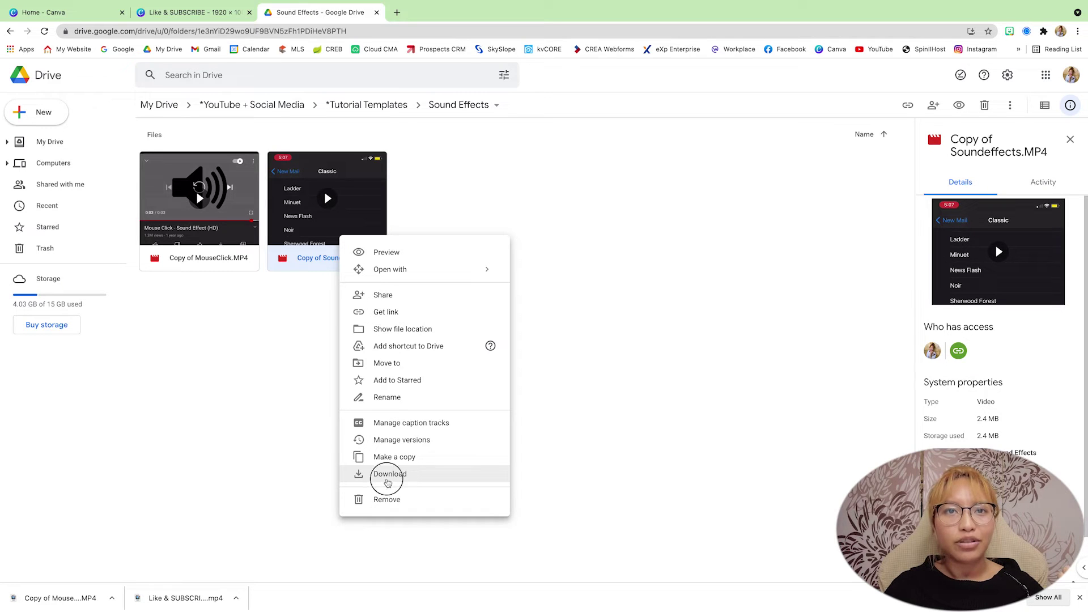
click(387, 482)
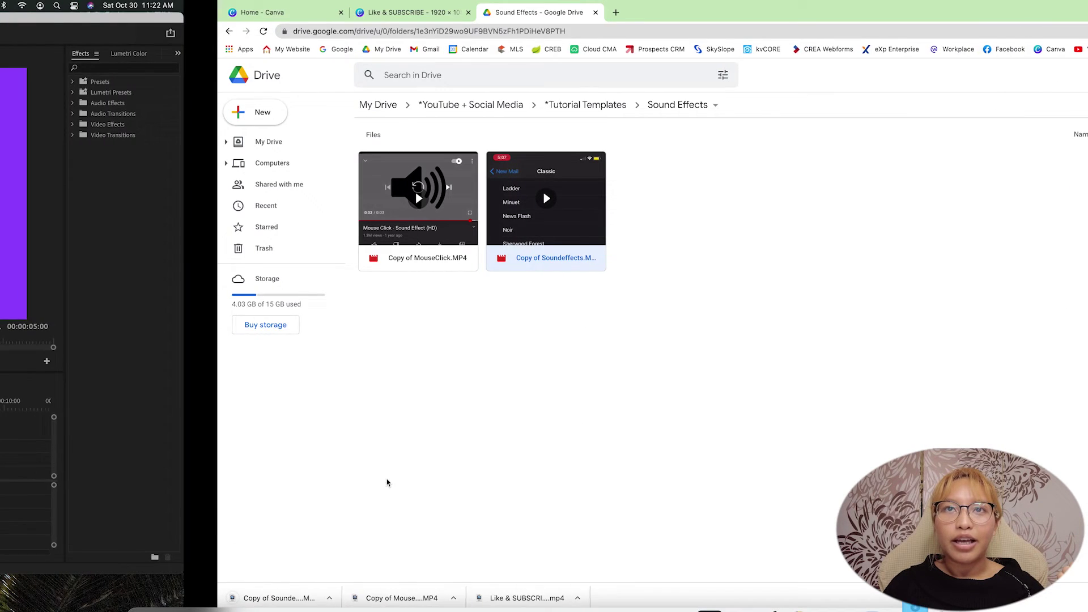
Import Copy of MouseClick and Copy of Soundeffects from Downloads into the Project panel.
click(387, 479)
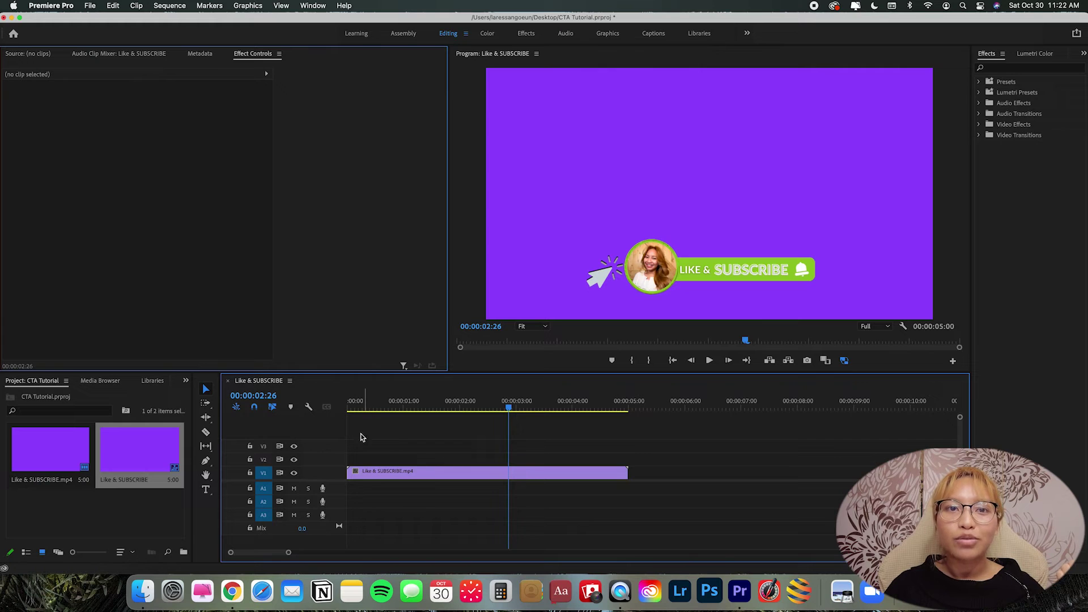
drag(288, 555, 274, 554)
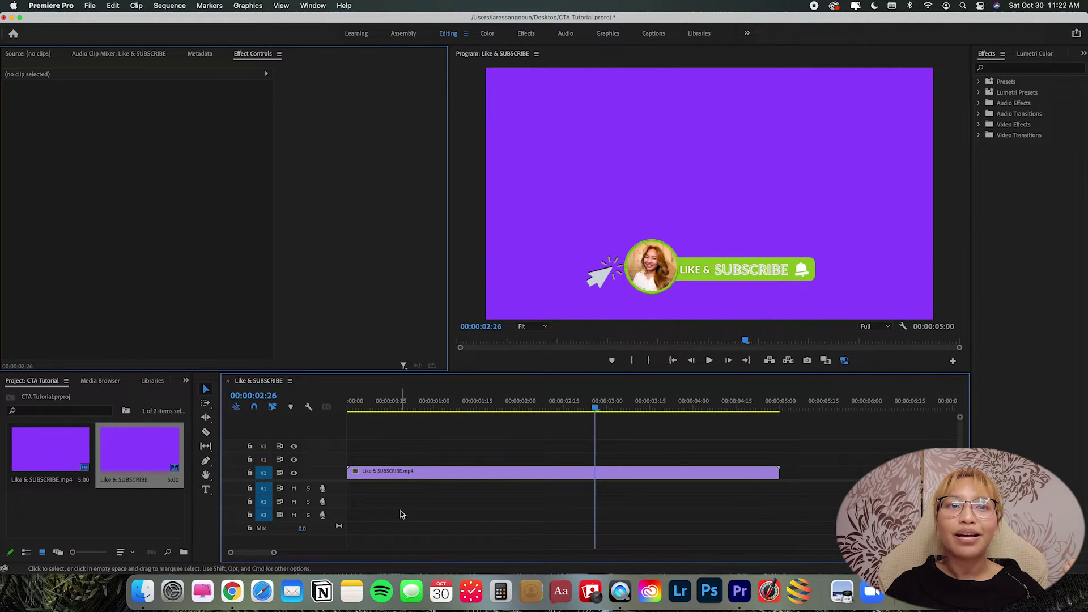
click(811, 590)
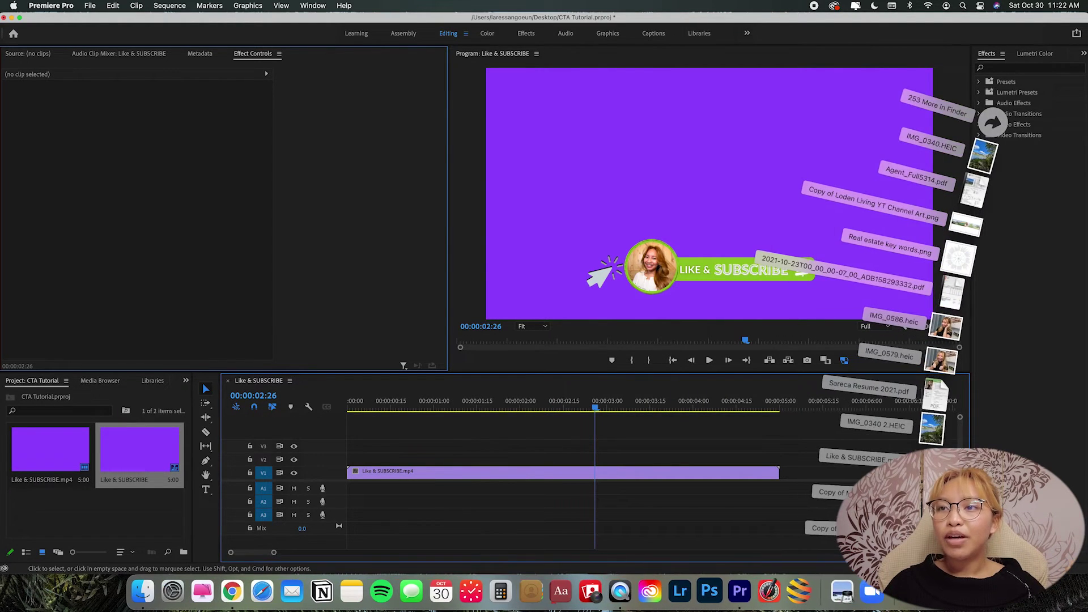
drag(882, 479, 193, 515)
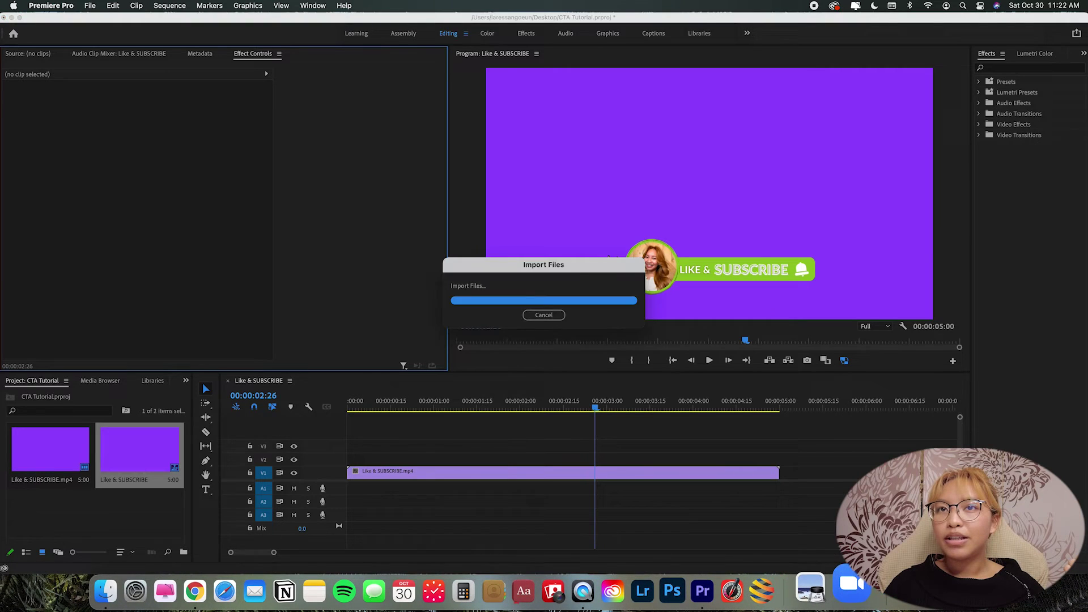
click(799, 591)
drag(825, 492, 114, 498)
Replay the Like & SUBSCRIBE sequence from its start.
key(Home)
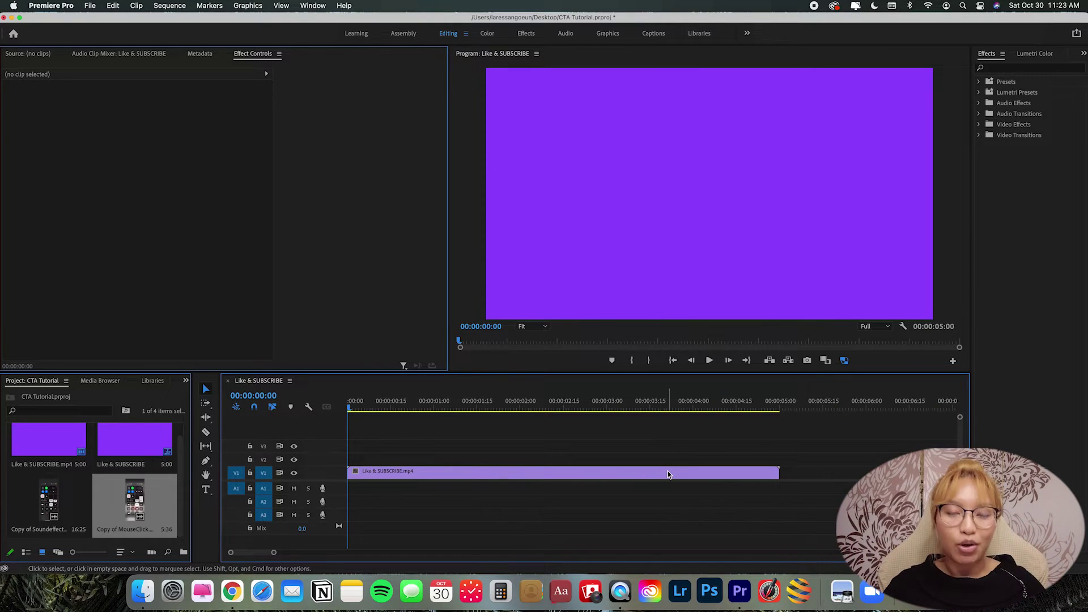
key(space)
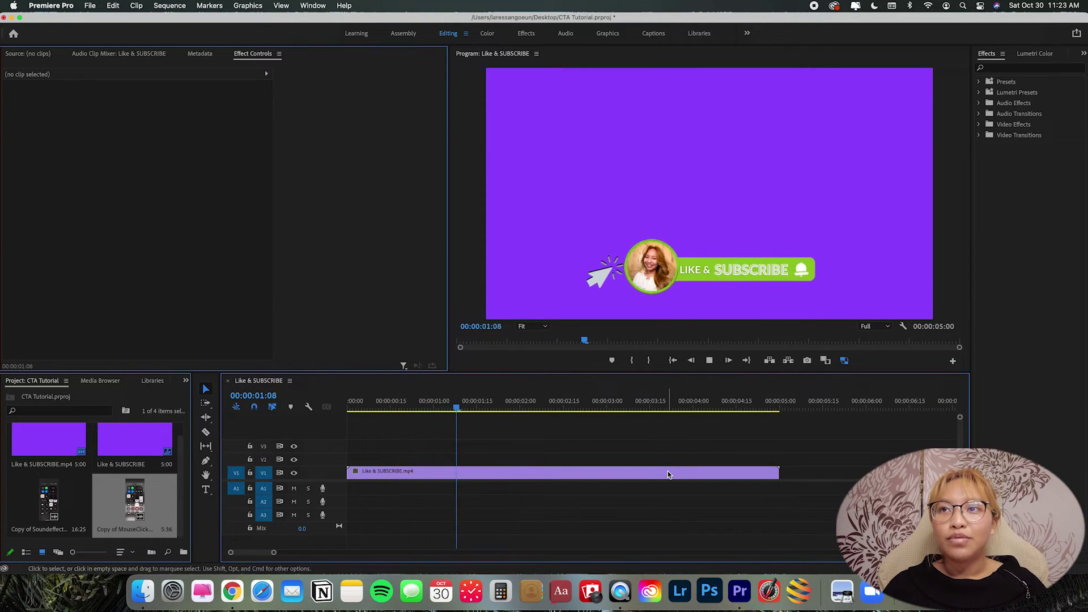
key(space)
drag(502, 412, 443, 415)
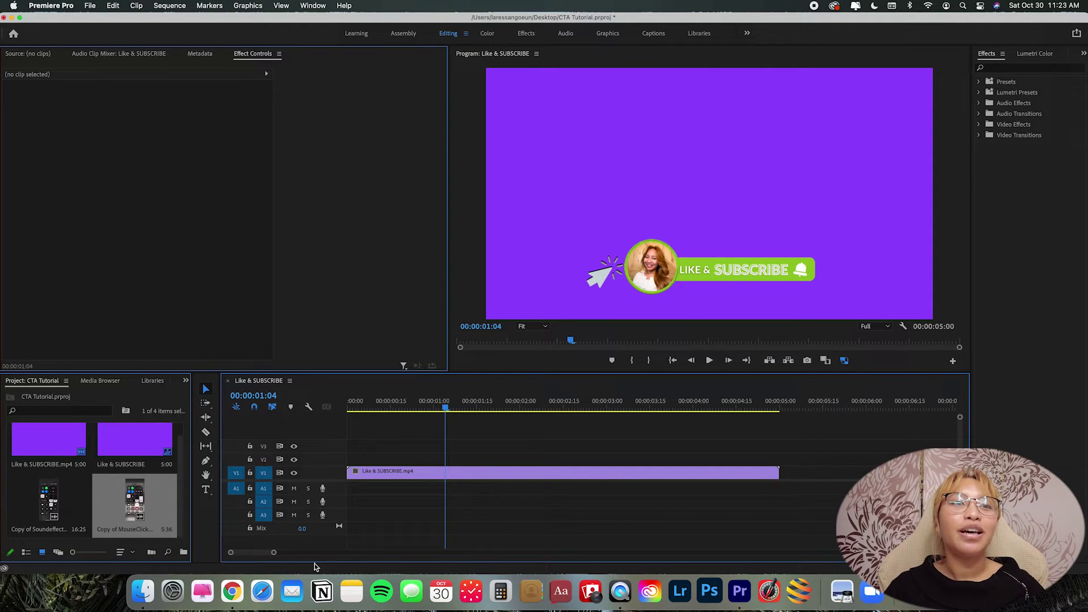
Mark In and Out points around the click sound in the MouseClick clip.
click(121, 498)
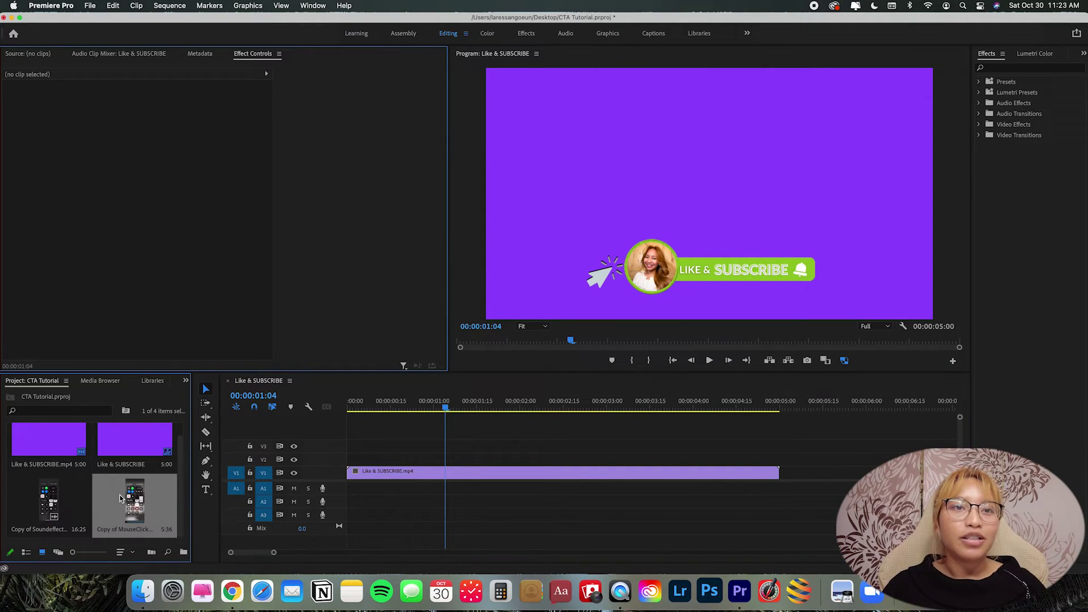
double_click(128, 502)
drag(8, 340, 107, 340)
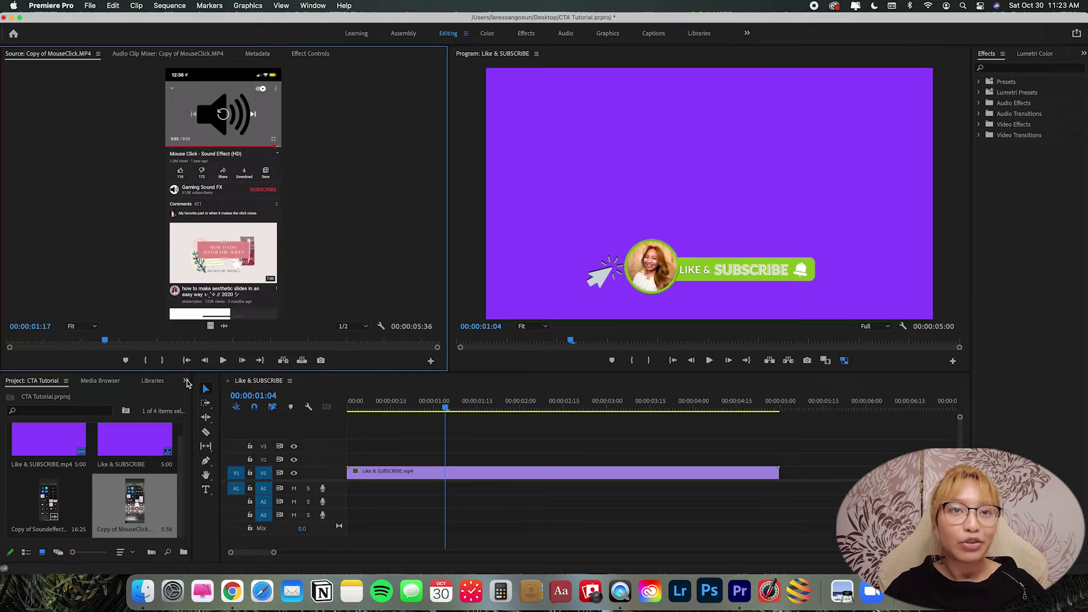
click(224, 361)
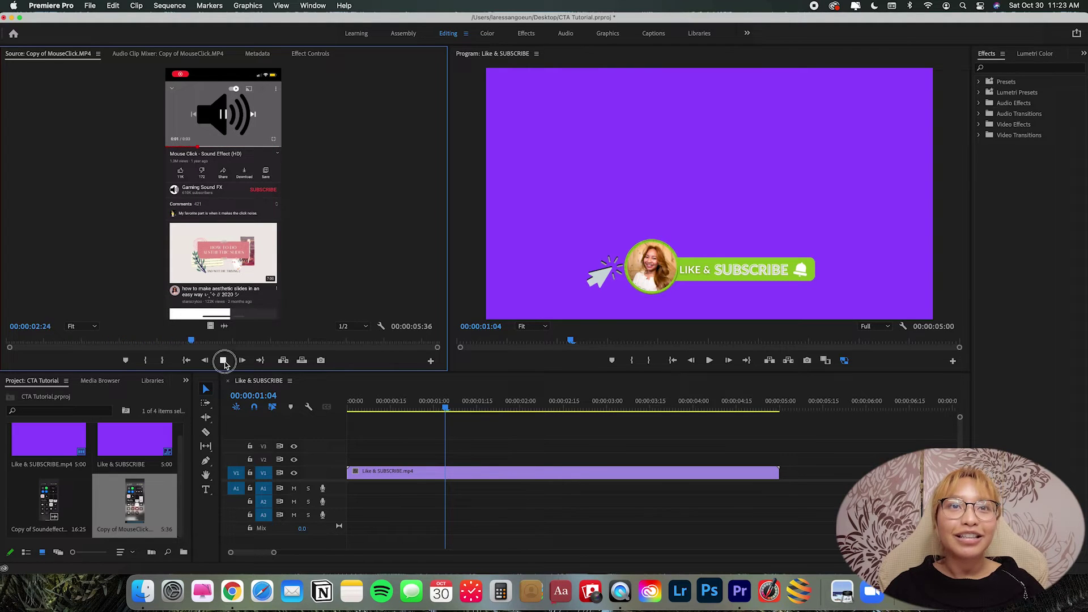
drag(208, 342, 178, 340)
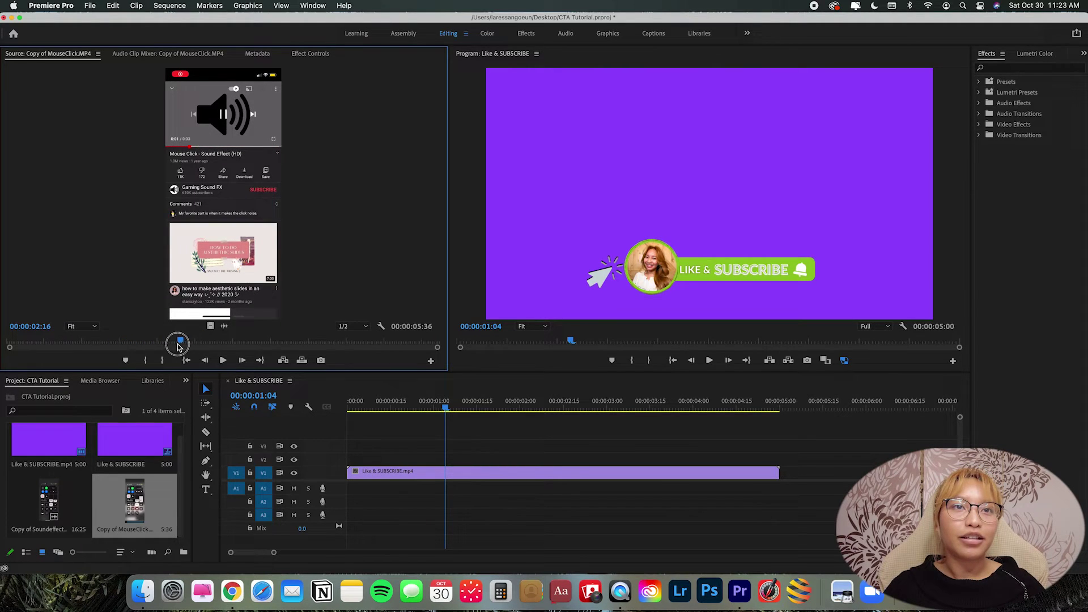
click(145, 360)
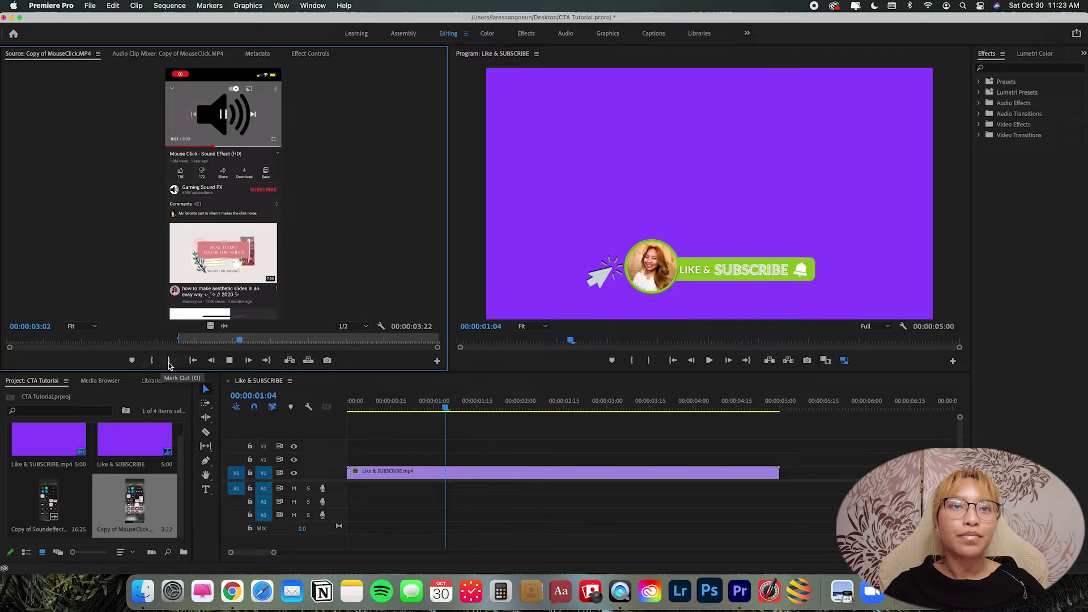
click(169, 363)
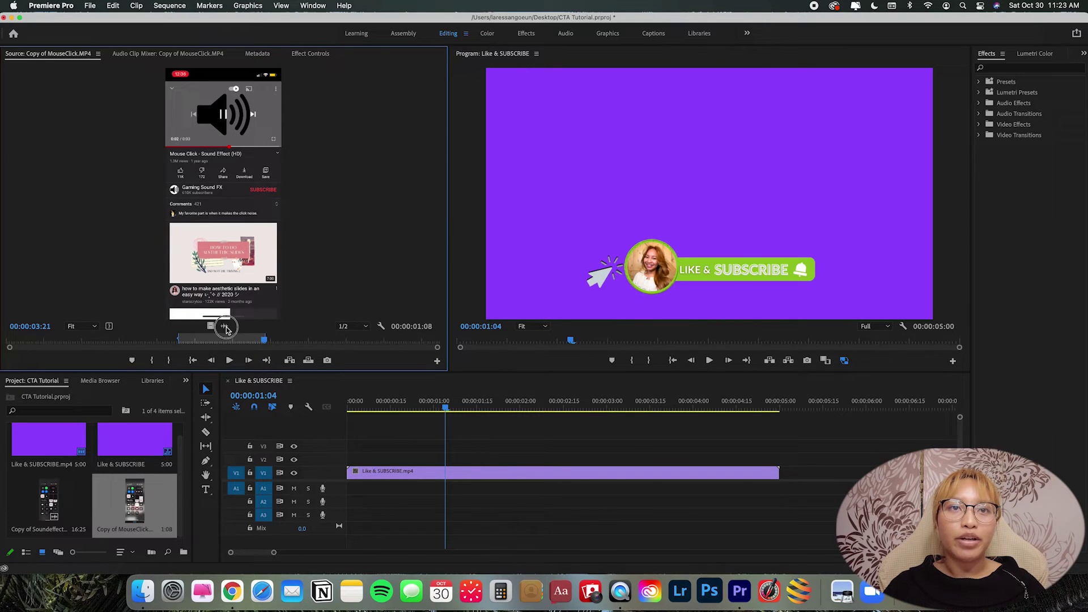
Place the click audio on A1 at the start, trim its leading silence, and load Soundeffects.
drag(226, 328, 349, 487)
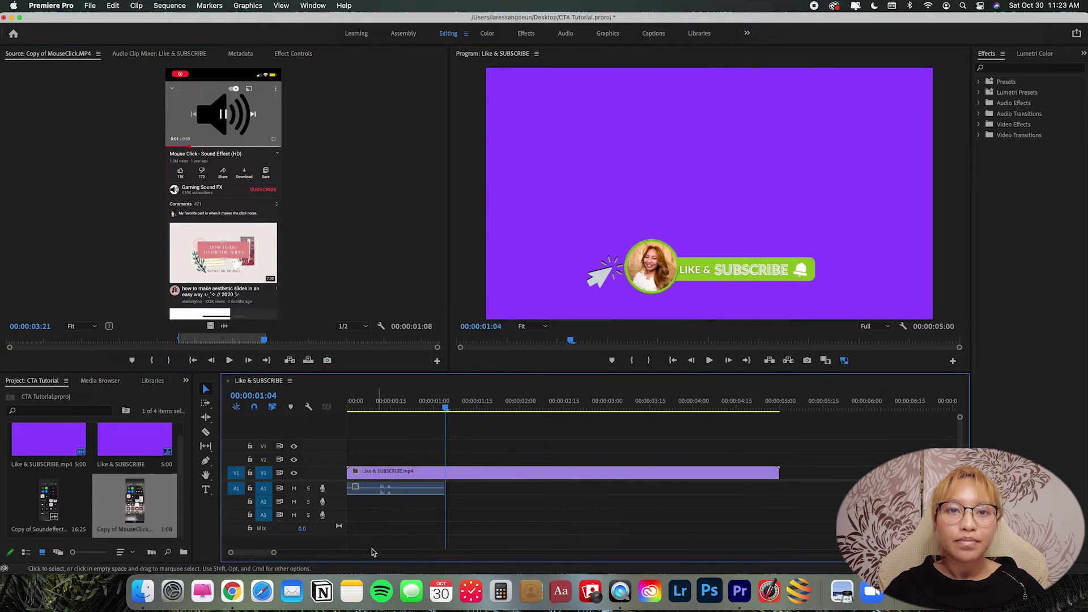
drag(274, 553, 266, 552)
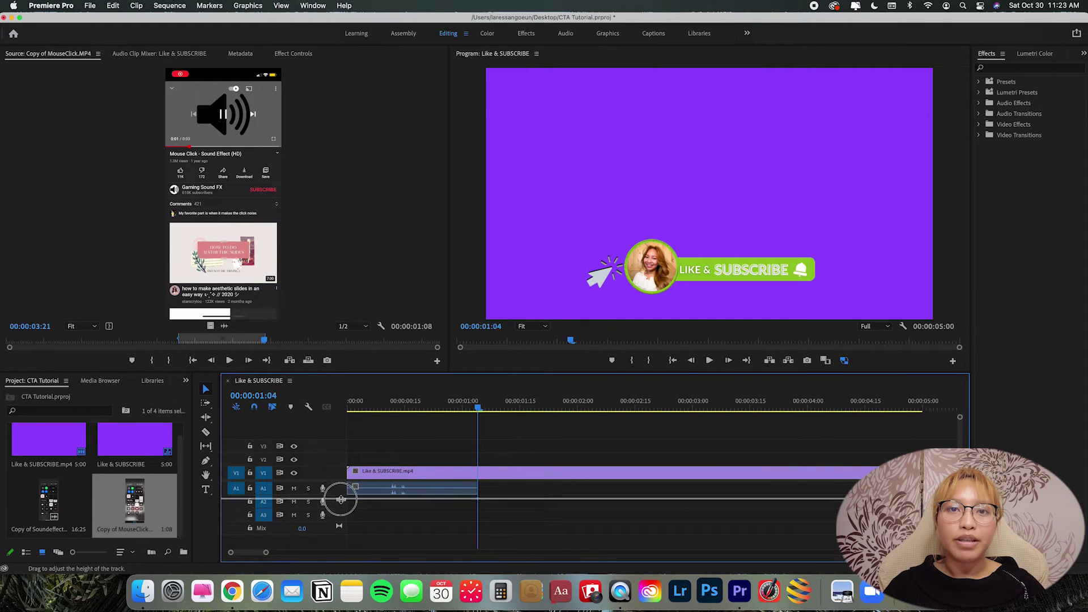
drag(341, 499, 381, 492)
drag(472, 504, 363, 495)
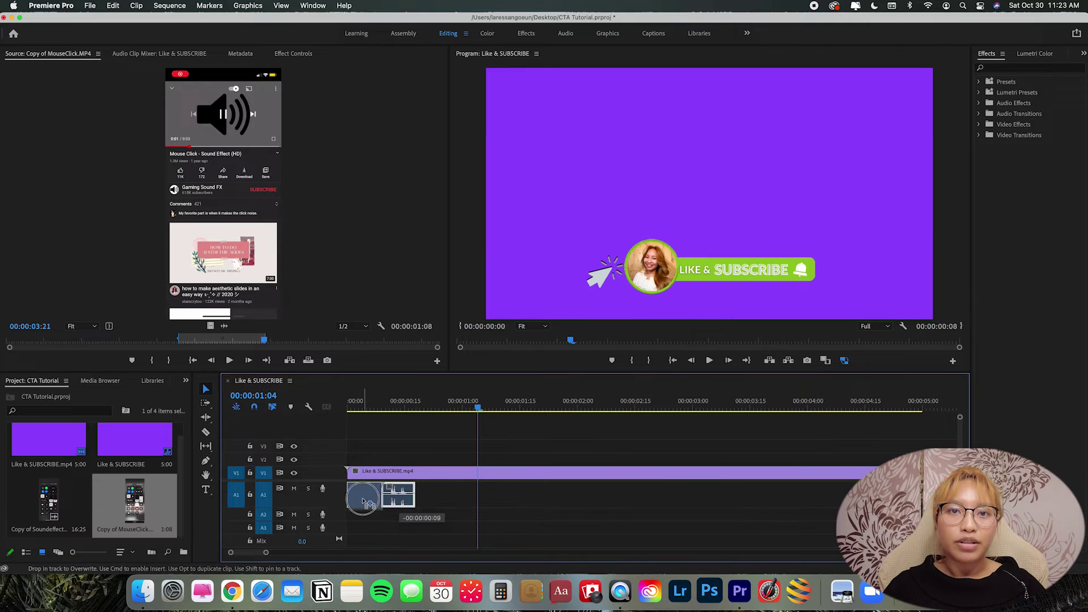
double_click(49, 501)
mouse_move(60, 342)
mouse_down()
mouse_move(89, 338)
mouse_move(39, 341)
mouse_up()
Mark the bell sound section in Soundeffects, starting at 01:17.
key(space)
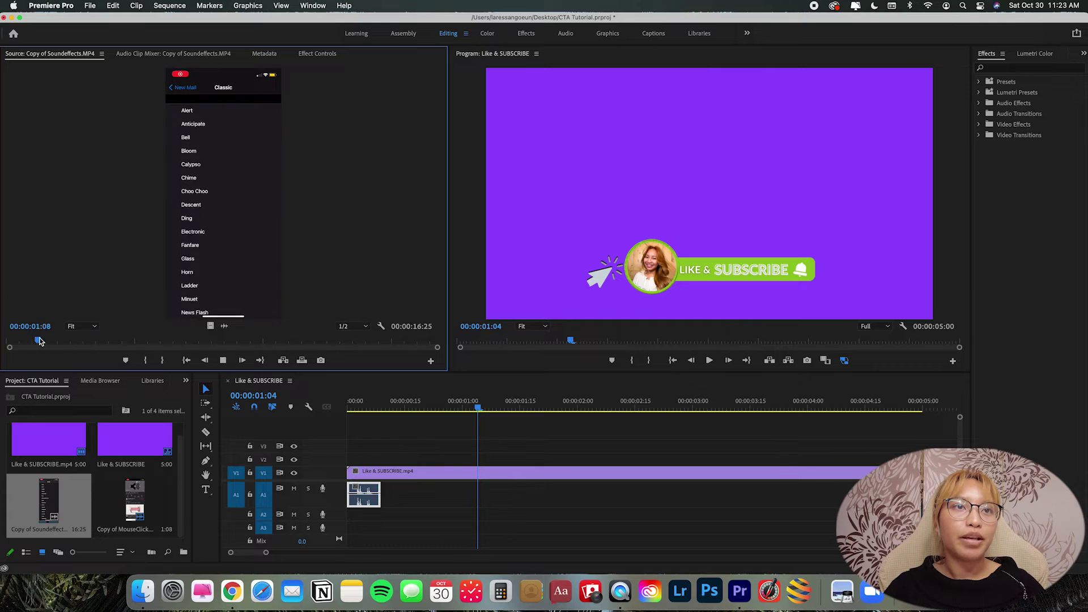
click(51, 341)
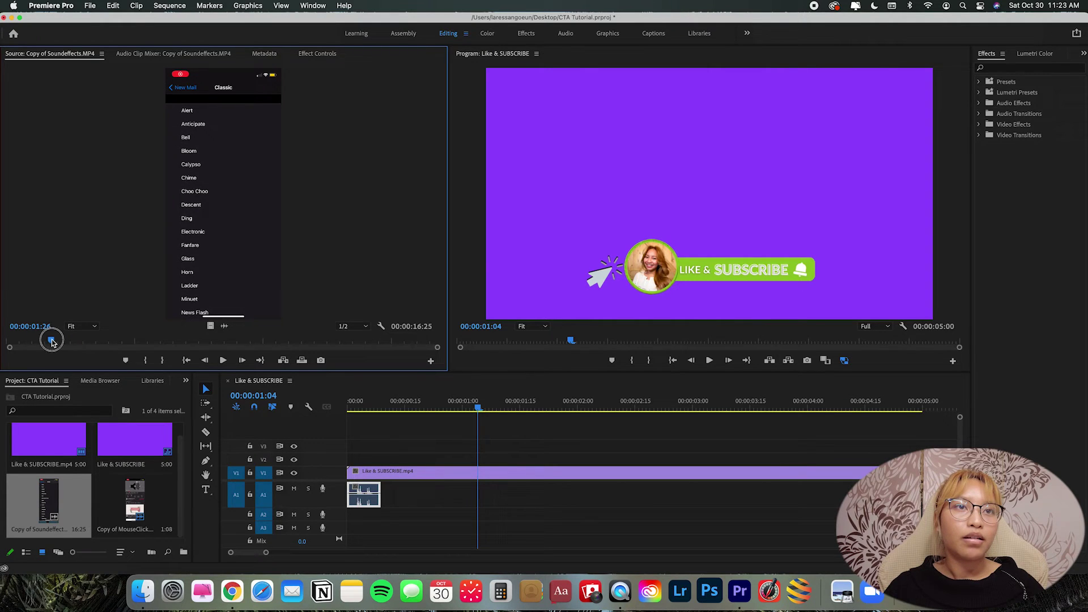
click(145, 361)
drag(51, 341, 45, 340)
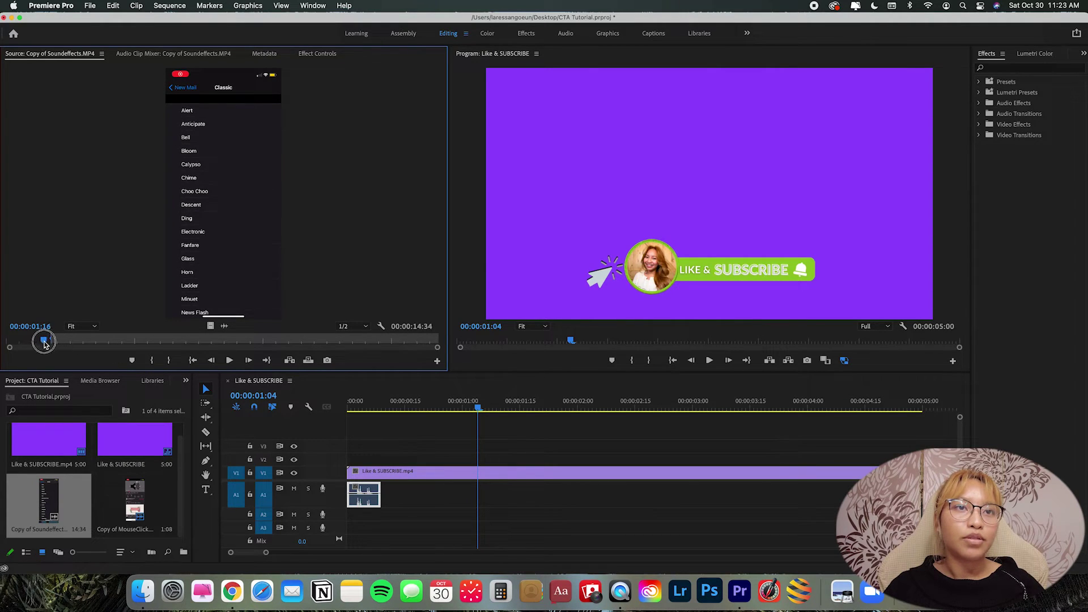
click(154, 361)
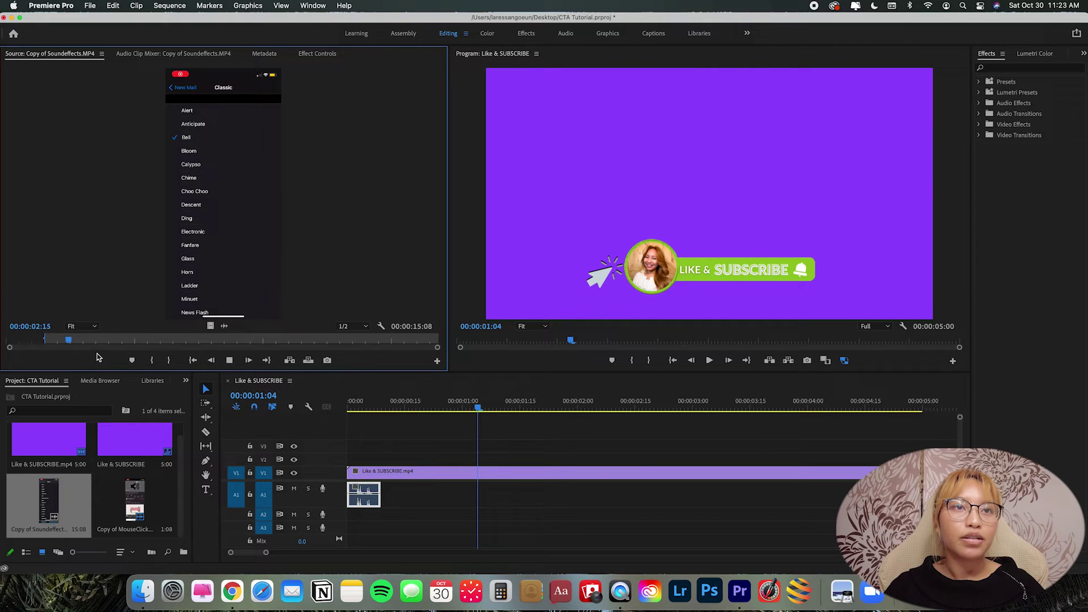
click(169, 361)
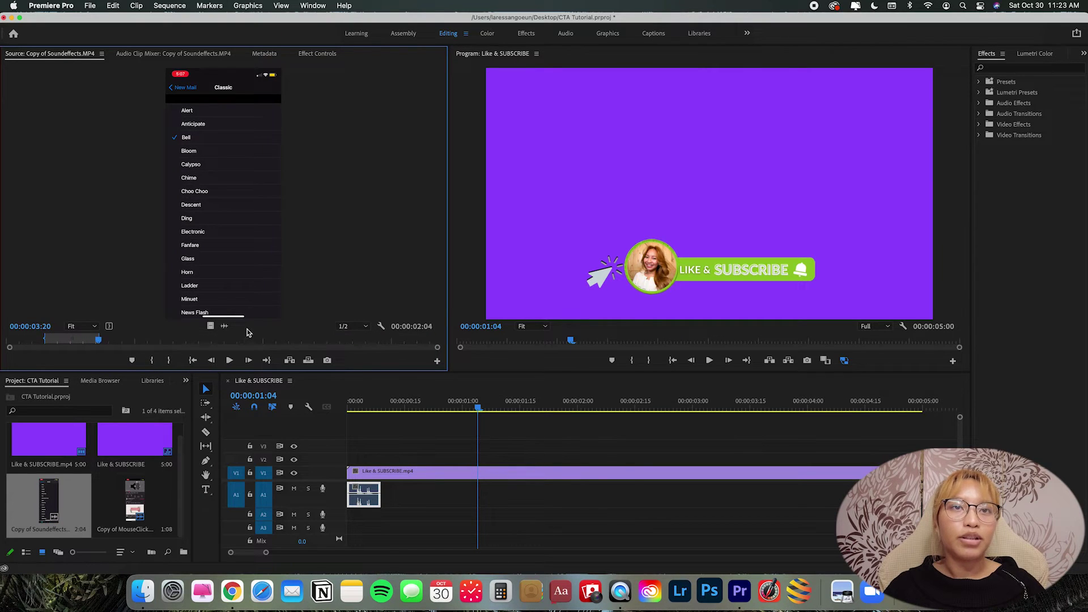
Place the bell section on A1 and shift it slightly earlier.
drag(224, 326, 613, 497)
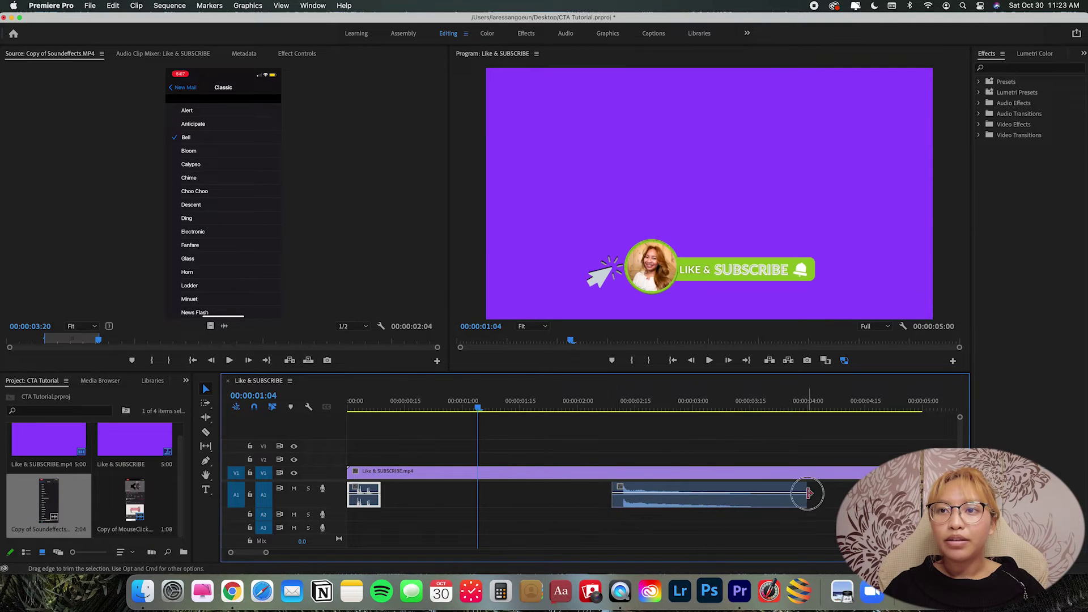
drag(809, 495, 700, 501)
key(super+z)
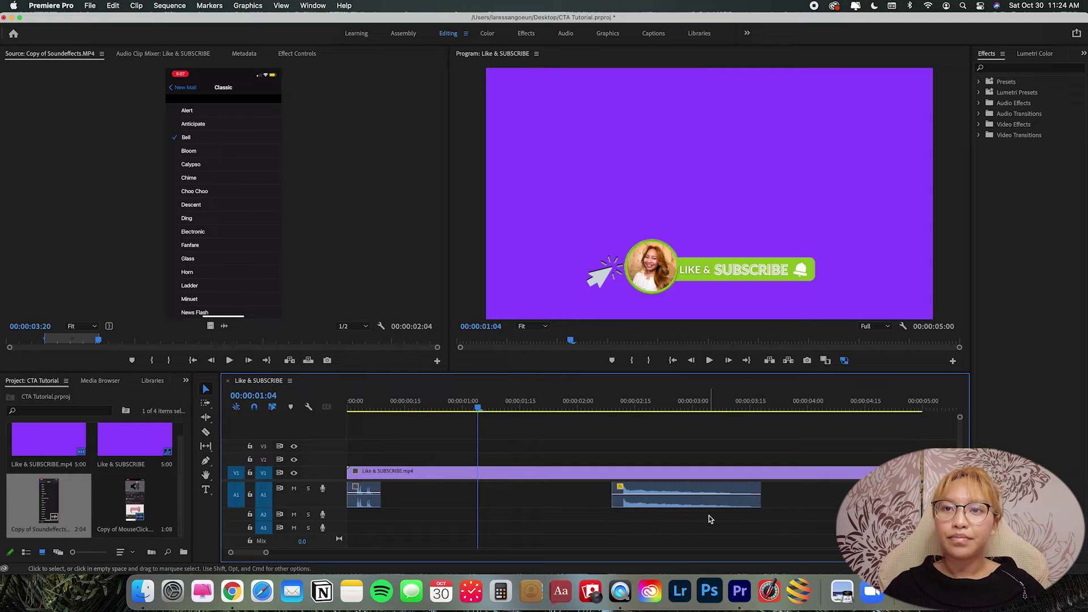
drag(668, 504, 635, 504)
Scrub Soundeffects to the Swish sound, clear the old range, and mark its start.
drag(91, 339, 143, 339)
key(space)
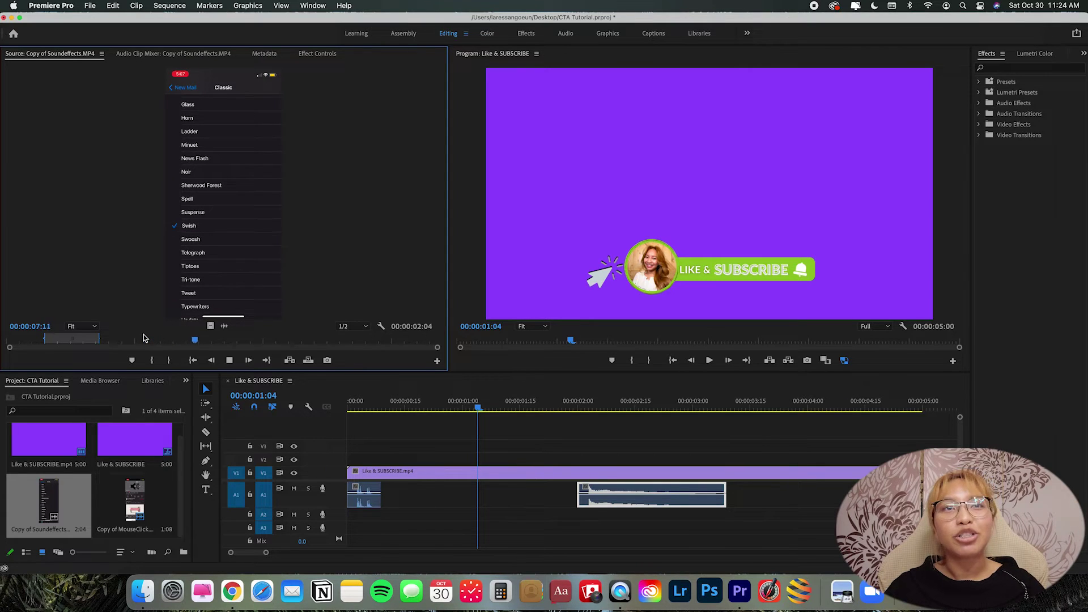
key(space)
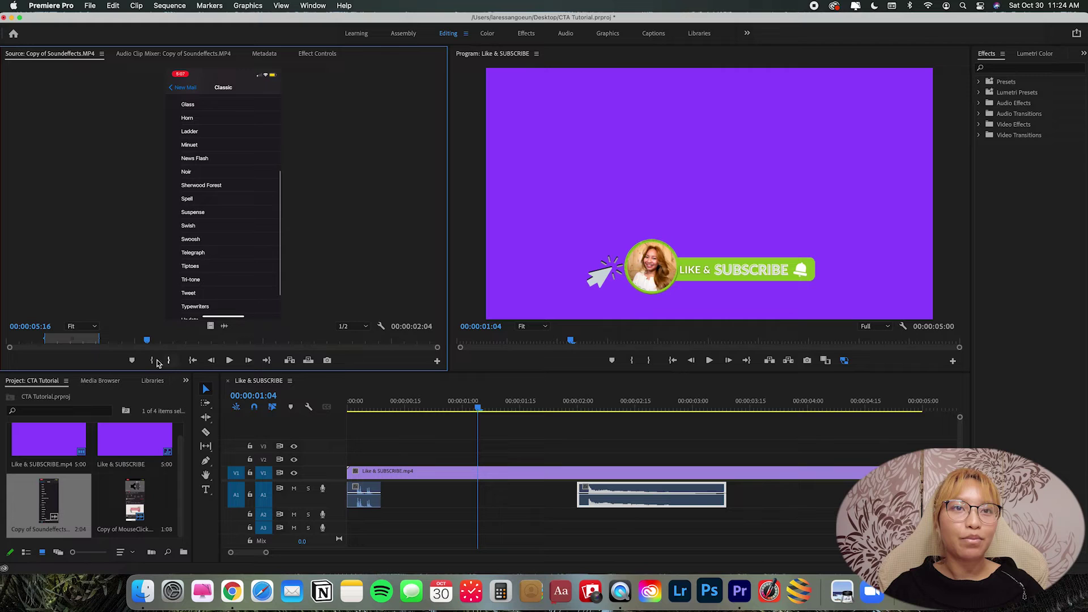
key(alt+x)
key(space)
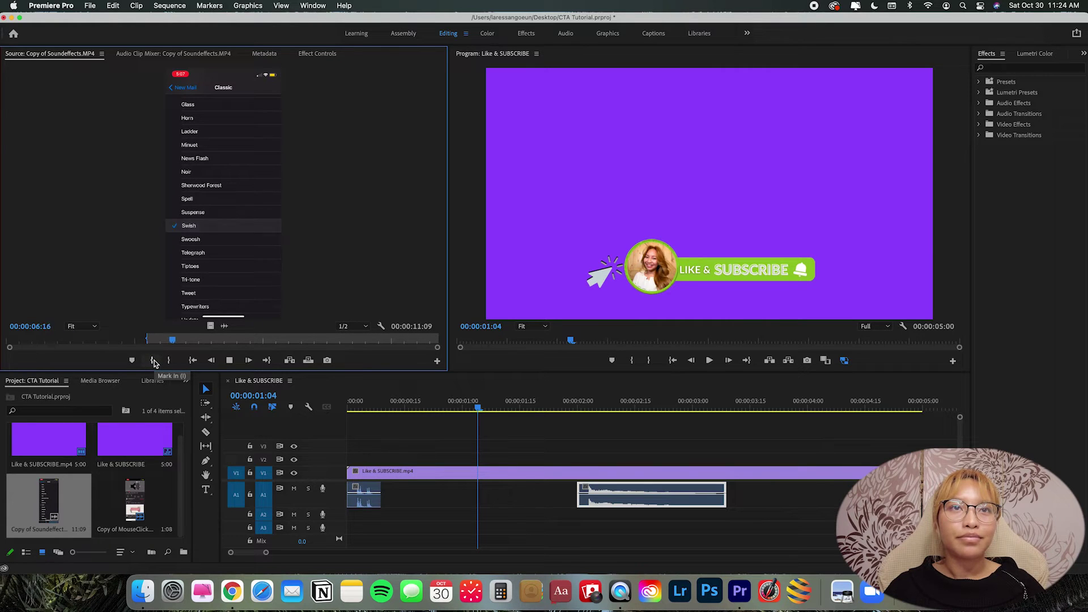
click(154, 363)
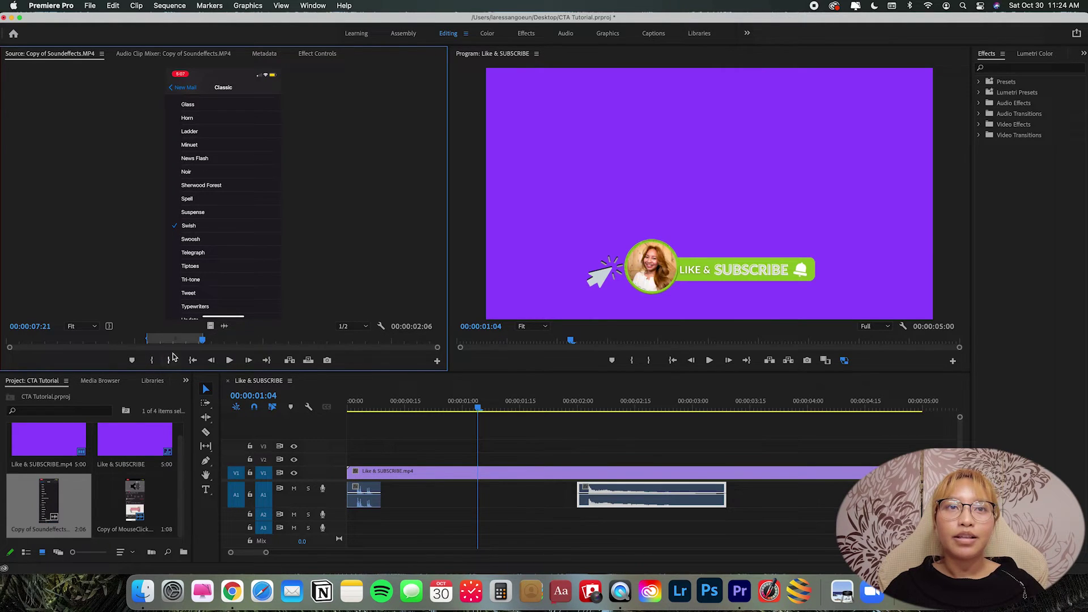
Add the Swish audio to the timeline, trim both ends, and move the bell clip earlier.
drag(225, 326, 413, 514)
drag(650, 519, 577, 520)
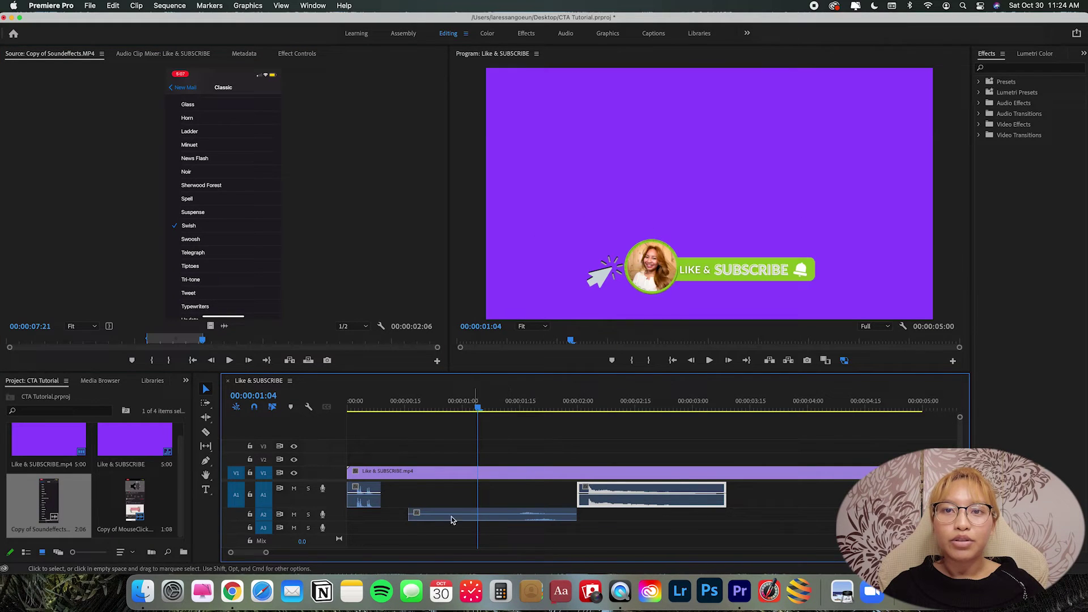
drag(409, 515, 427, 499)
click(517, 513)
click(711, 499)
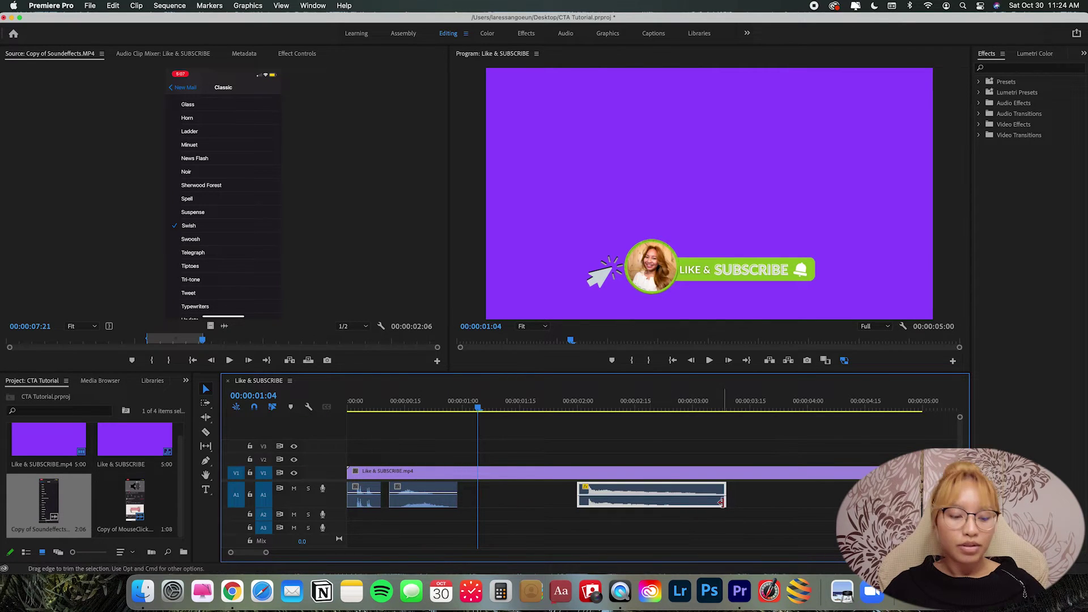
drag(689, 499, 577, 501)
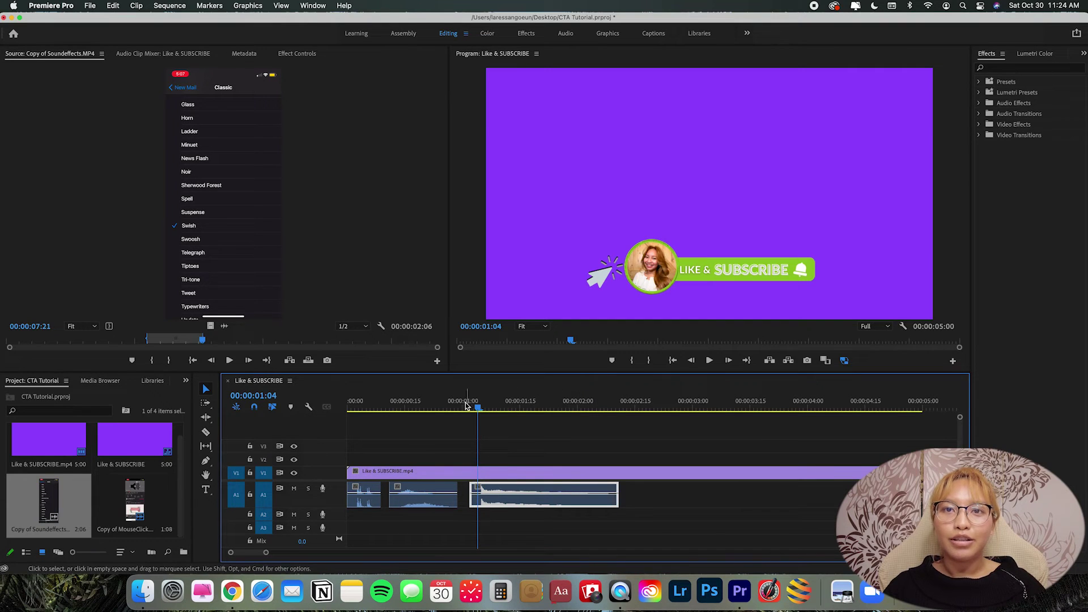
Shift the three A1 sound clips later, butted together near 00:15, and replay to check sync.
drag(461, 402, 301, 403)
key(space)
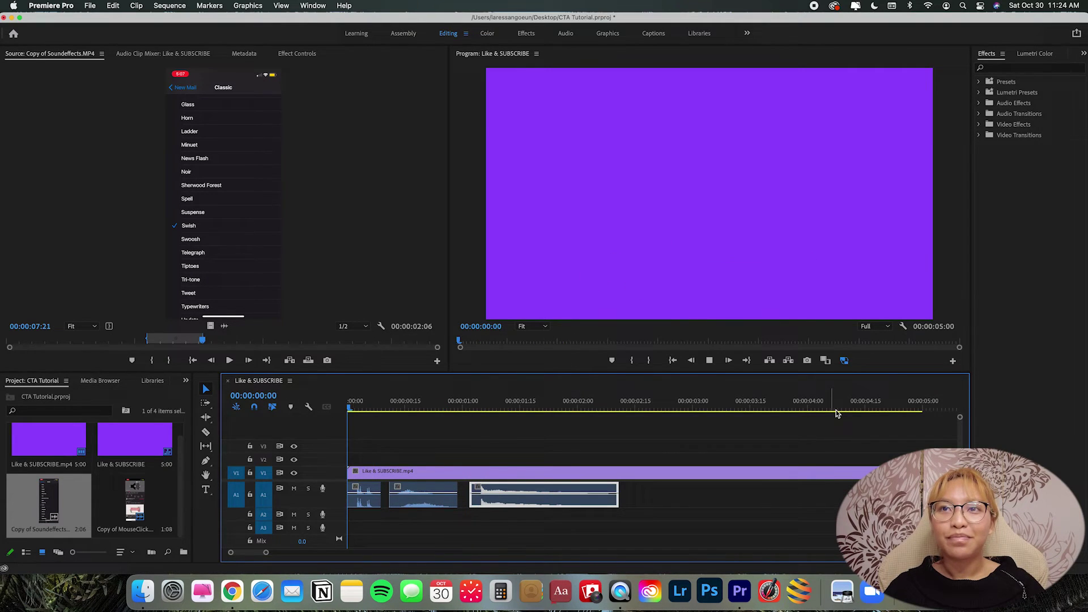
key(space)
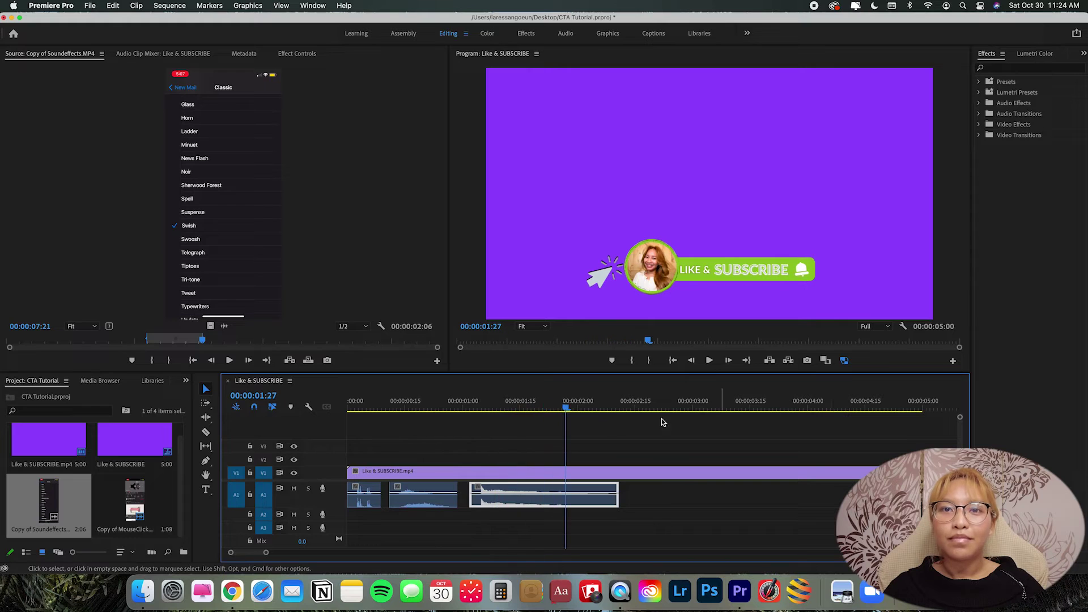
drag(539, 492, 529, 493)
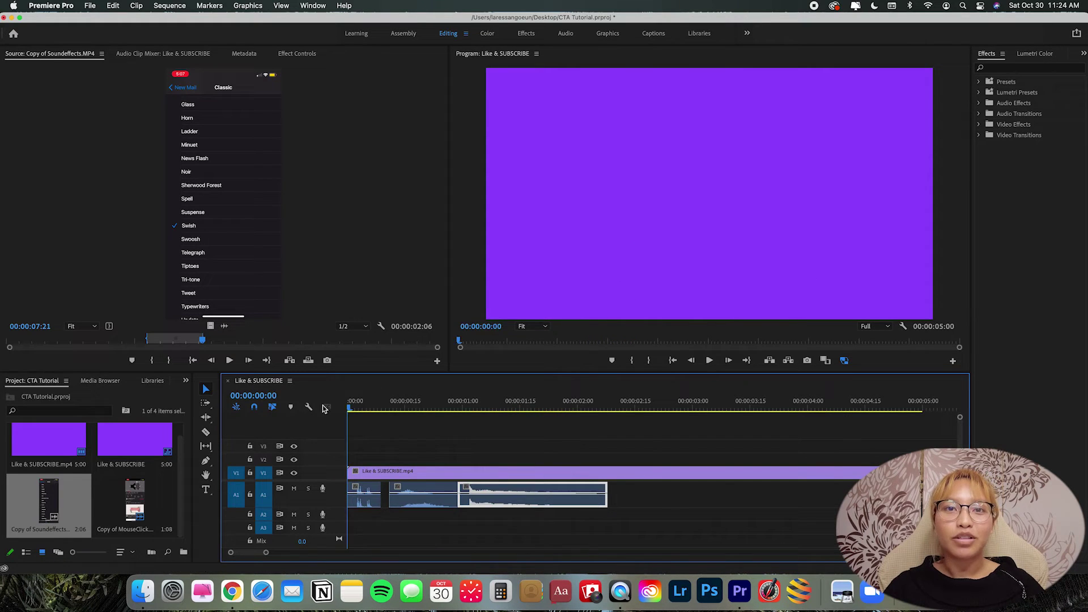
drag(387, 502, 477, 495)
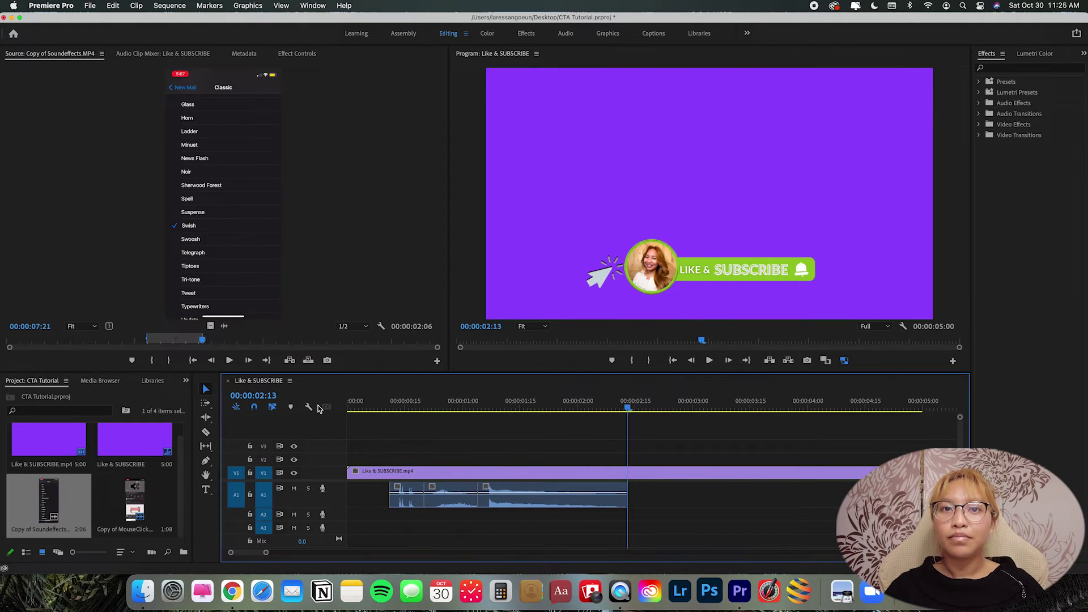
drag(546, 499, 560, 500)
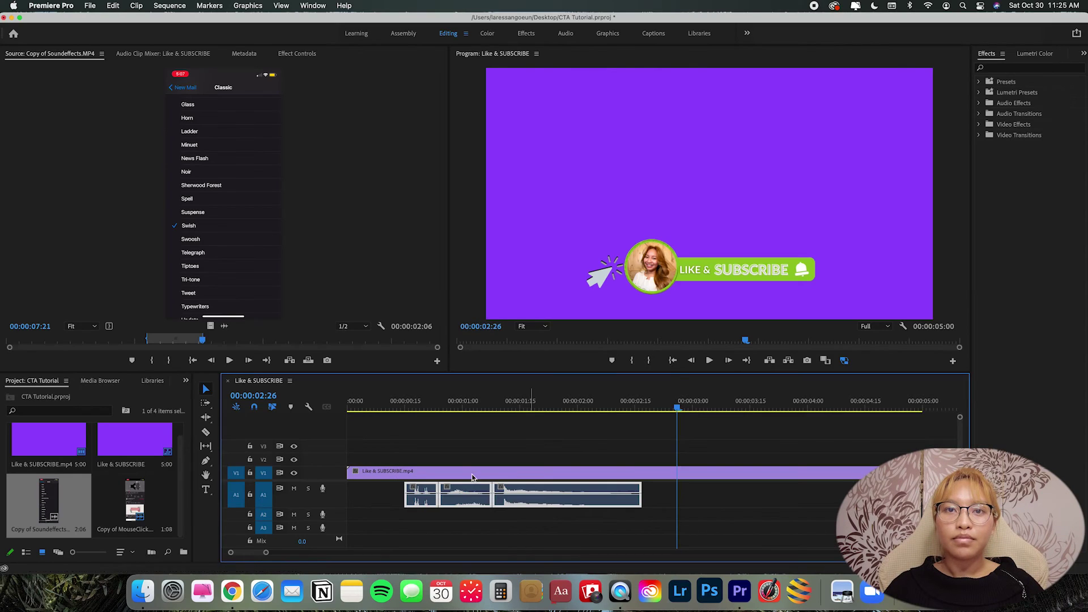
click(374, 406)
key(space)
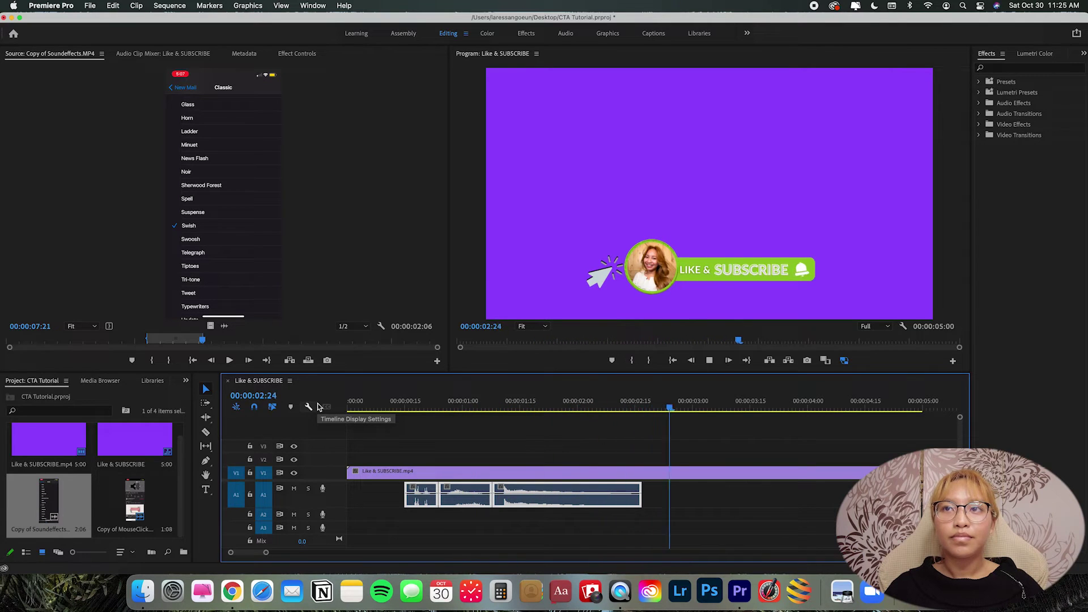
Apply the Ultra Key effect, found by searching 'ultr', to the Like & SUBSCRIBE clip on V1.
key(space)
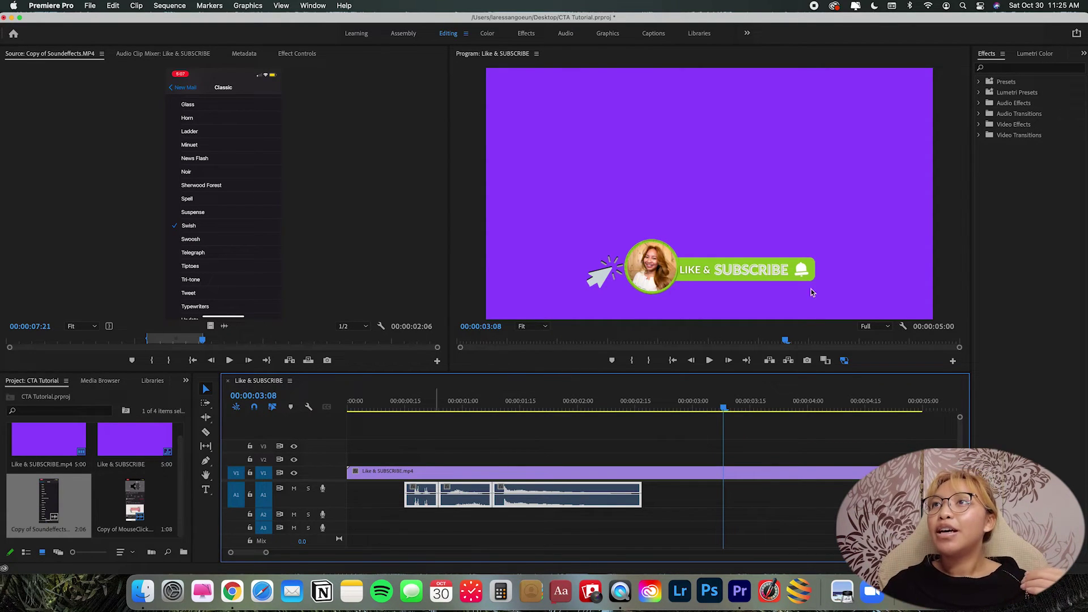
click(1010, 68)
text(ultra)
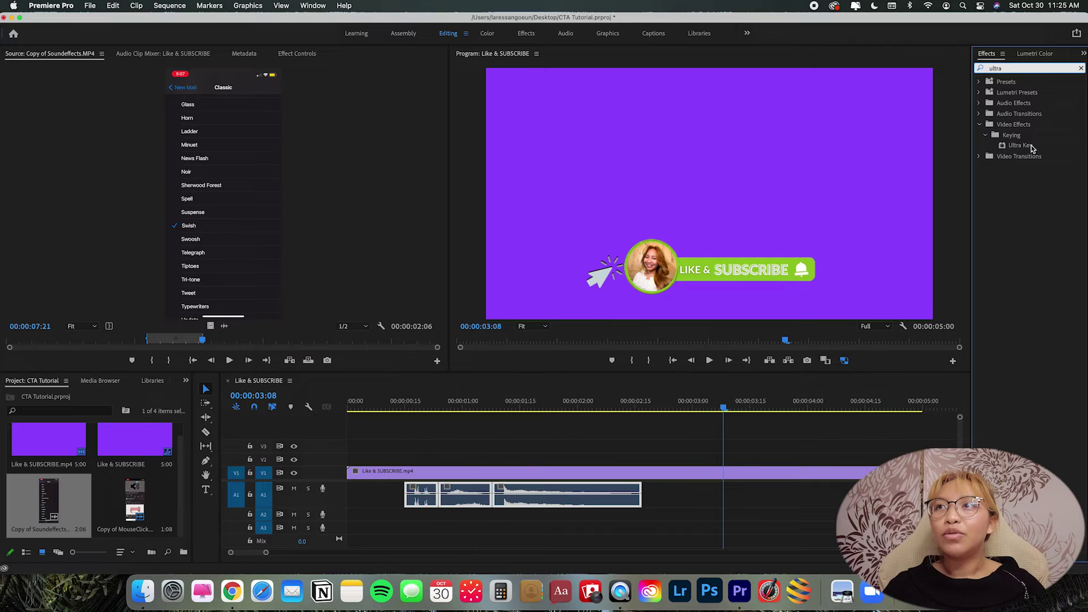
drag(1032, 149, 573, 471)
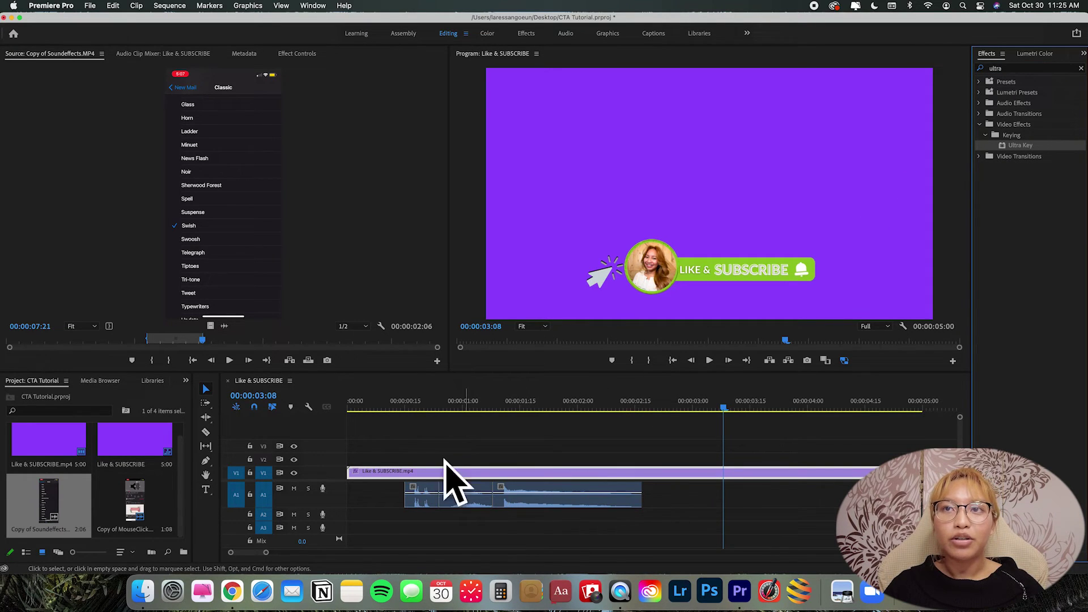
Set Ultra Key's Key Color to the purple background with the eyedropper.
click(297, 54)
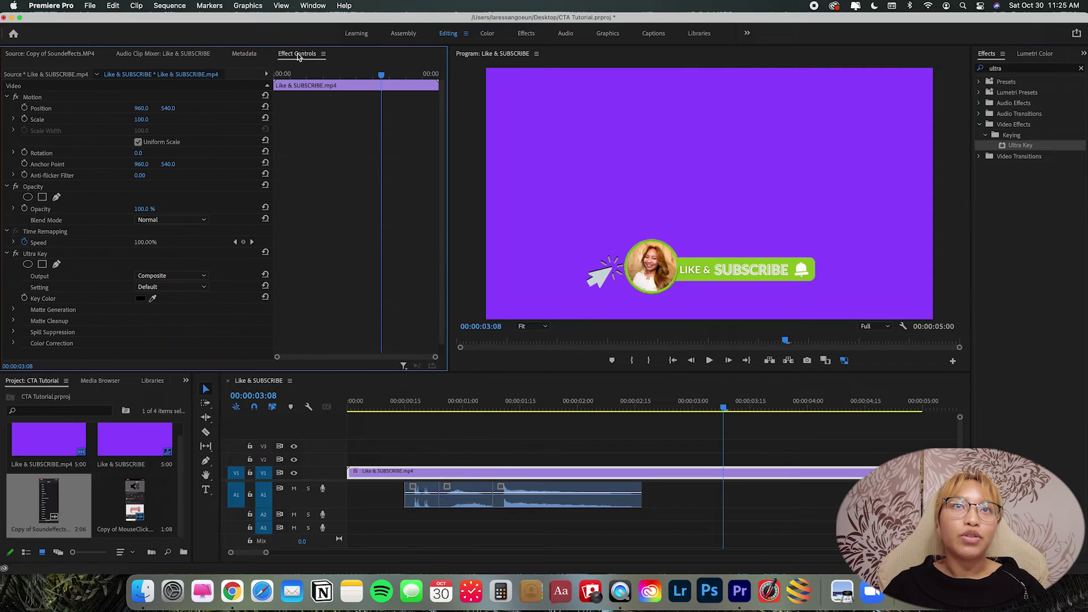
scroll(187, 268, down, 1)
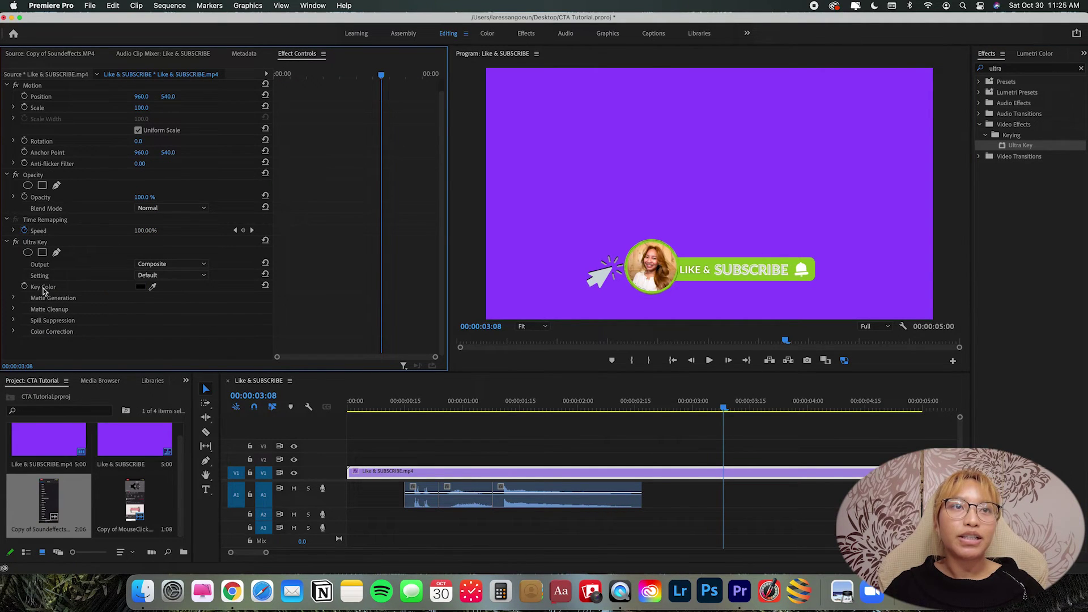
click(152, 289)
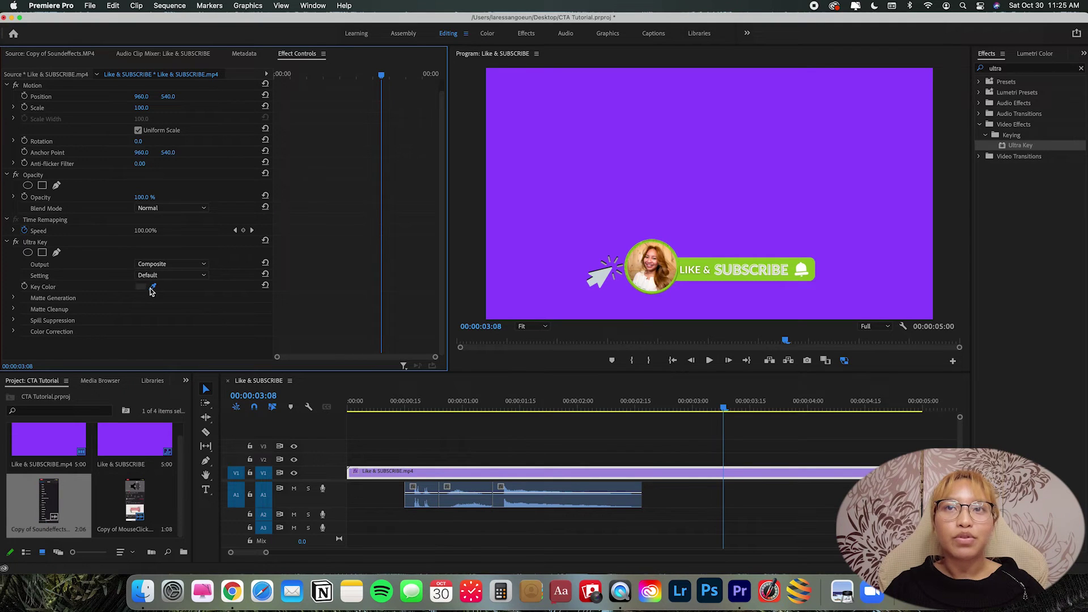
click(585, 186)
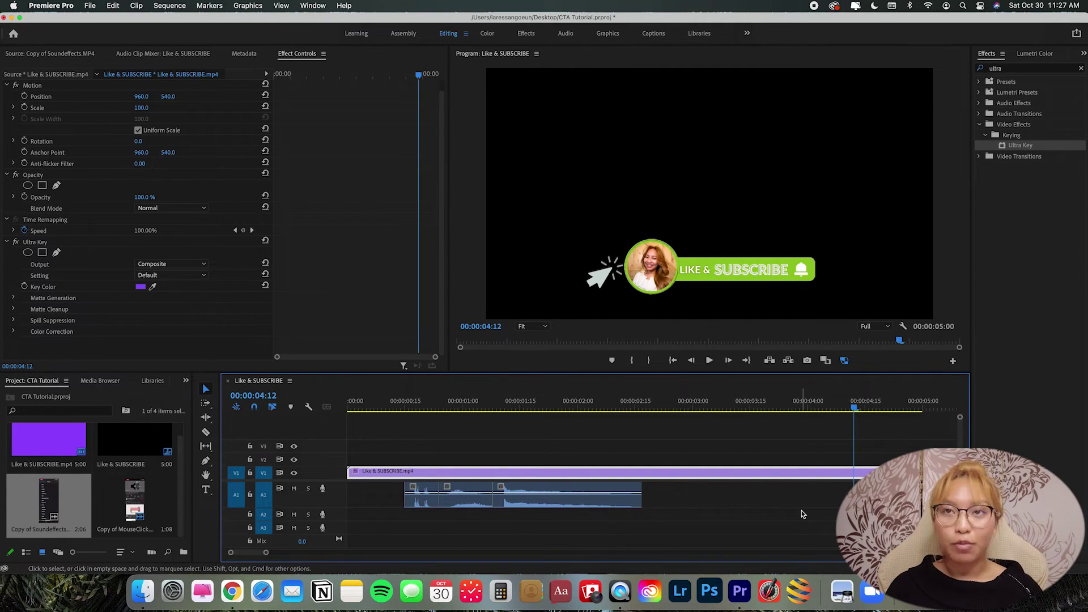
Set export to QuickTime with the Animation codec and 8-bpc + alpha depth.
key(super+m)
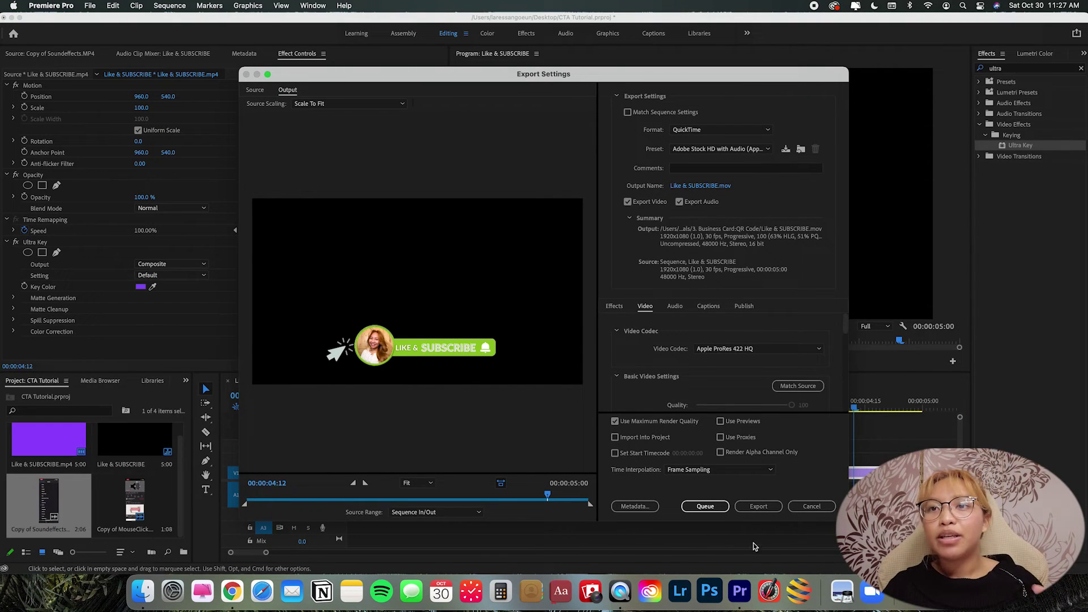
click(728, 134)
click(702, 402)
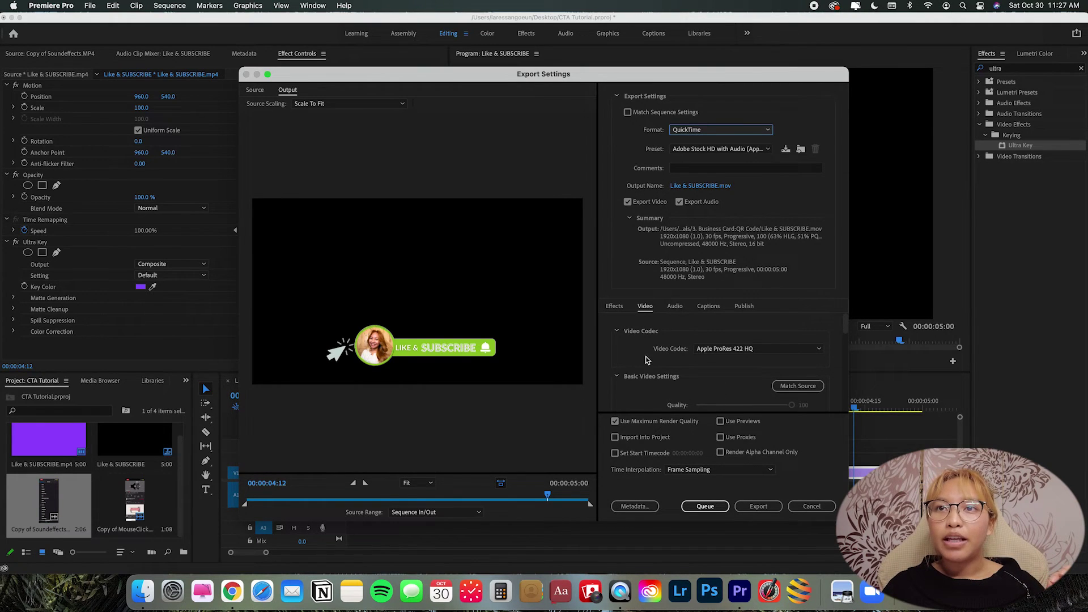
click(780, 350)
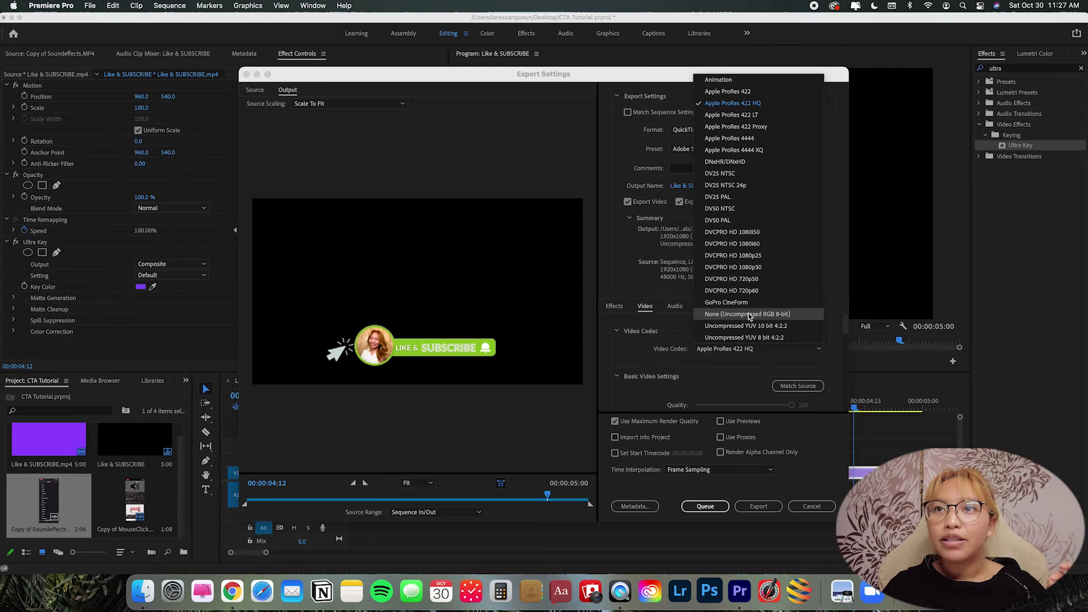
click(670, 329)
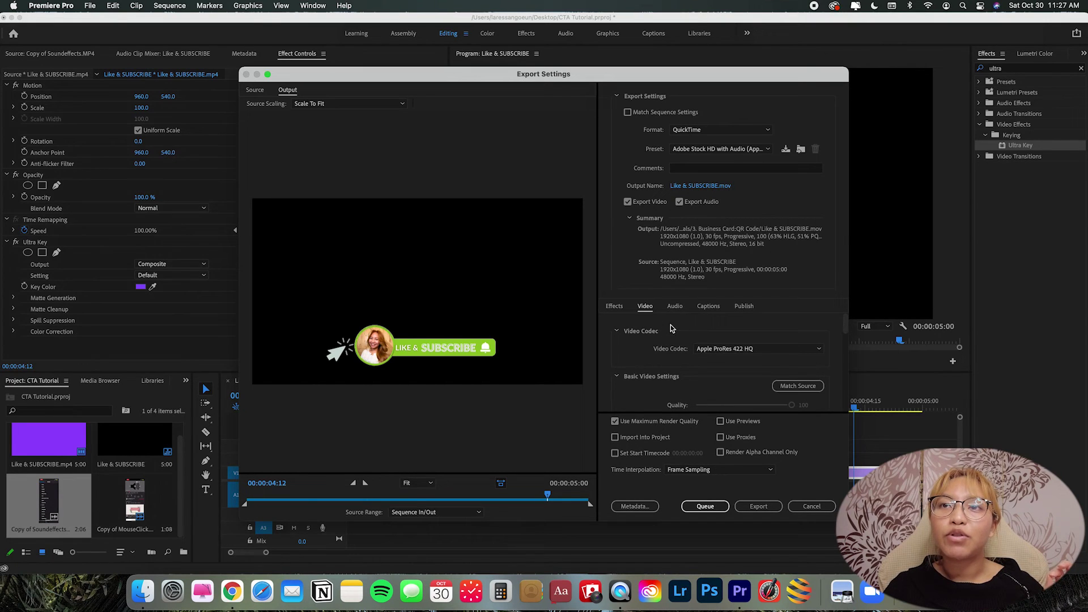
click(728, 352)
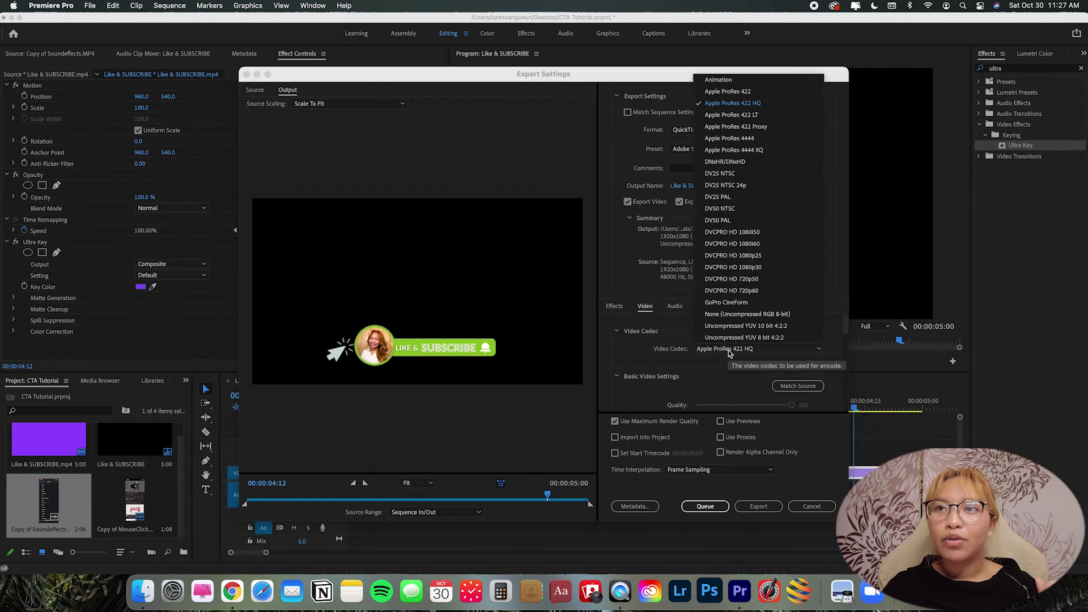
click(721, 81)
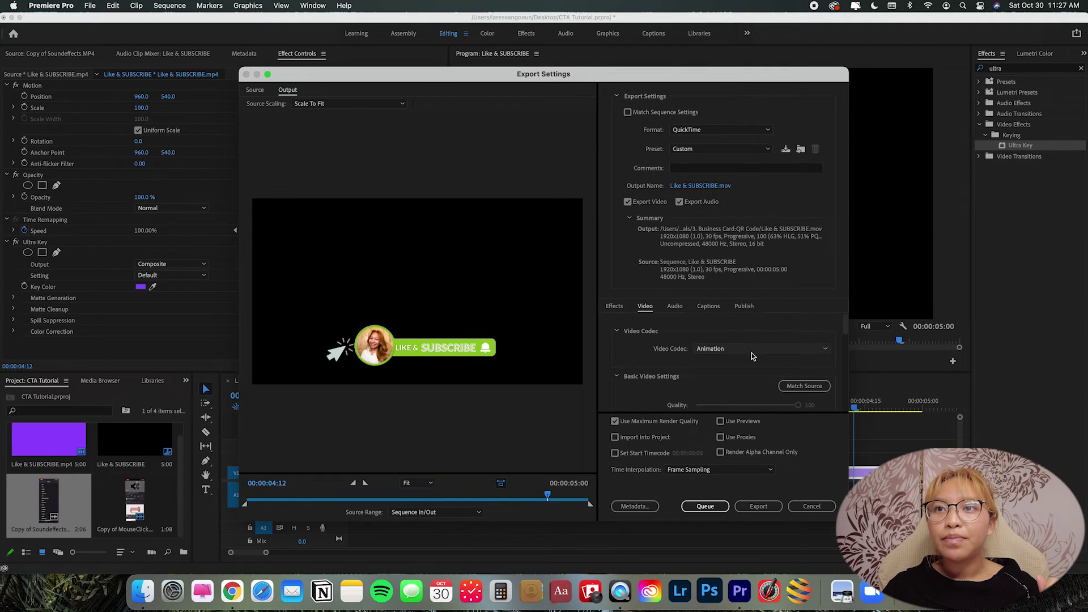
scroll(744, 378, down, 2)
scroll(744, 378, down, 5)
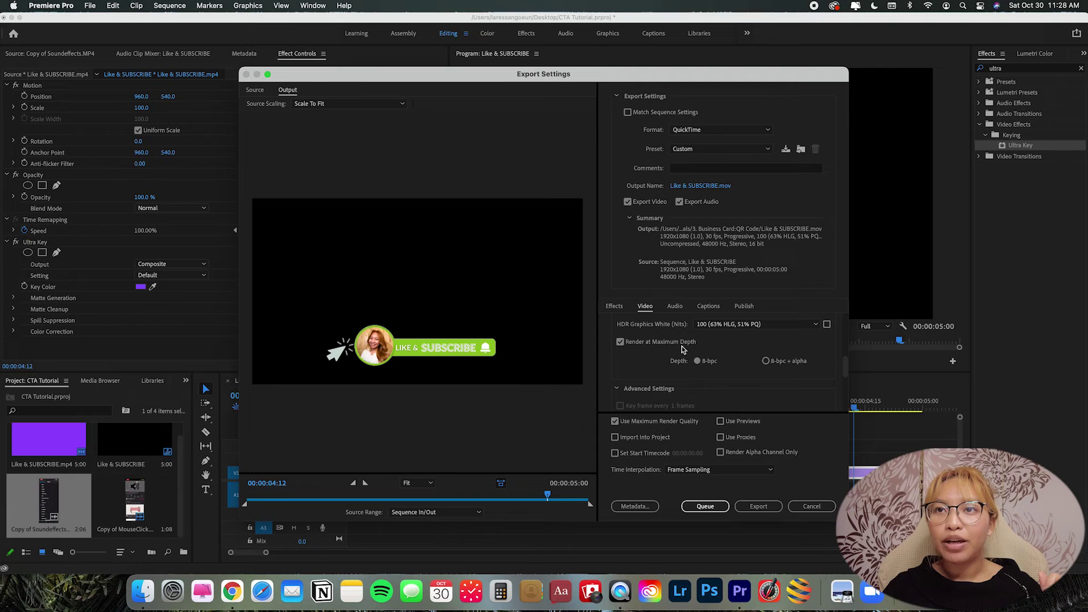
click(765, 361)
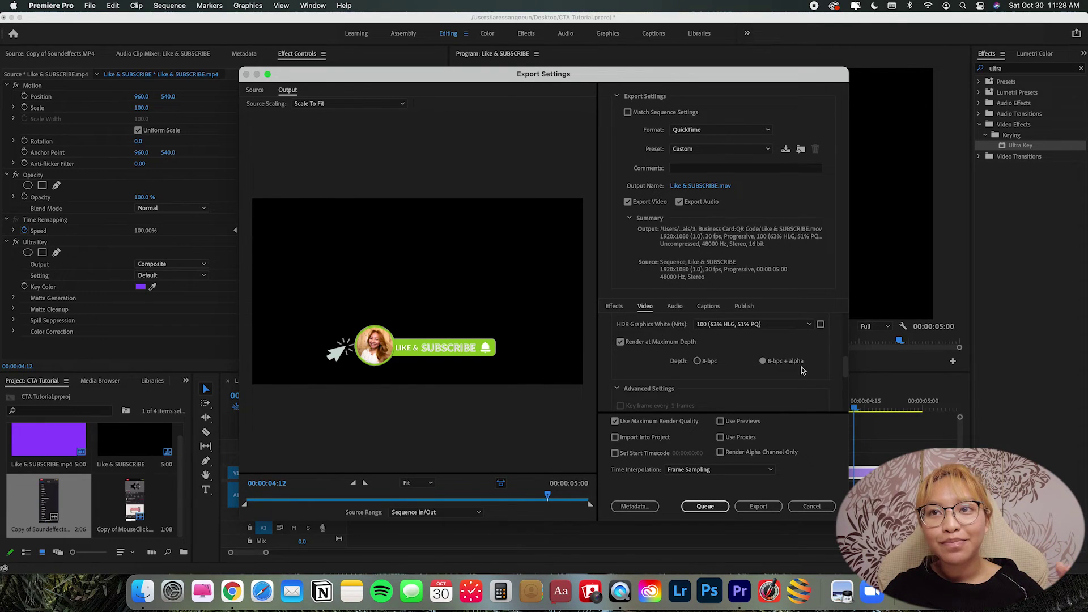
Save the output as Like & SUBSCRIBE.mov on the Desktop and export it.
scroll(801, 370, down, 4)
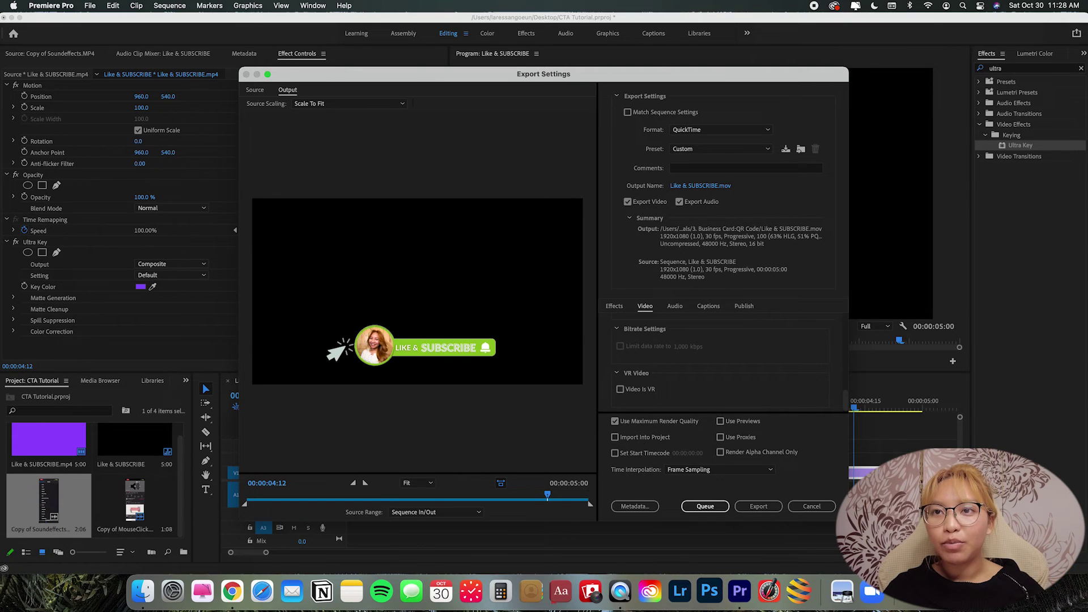
click(712, 187)
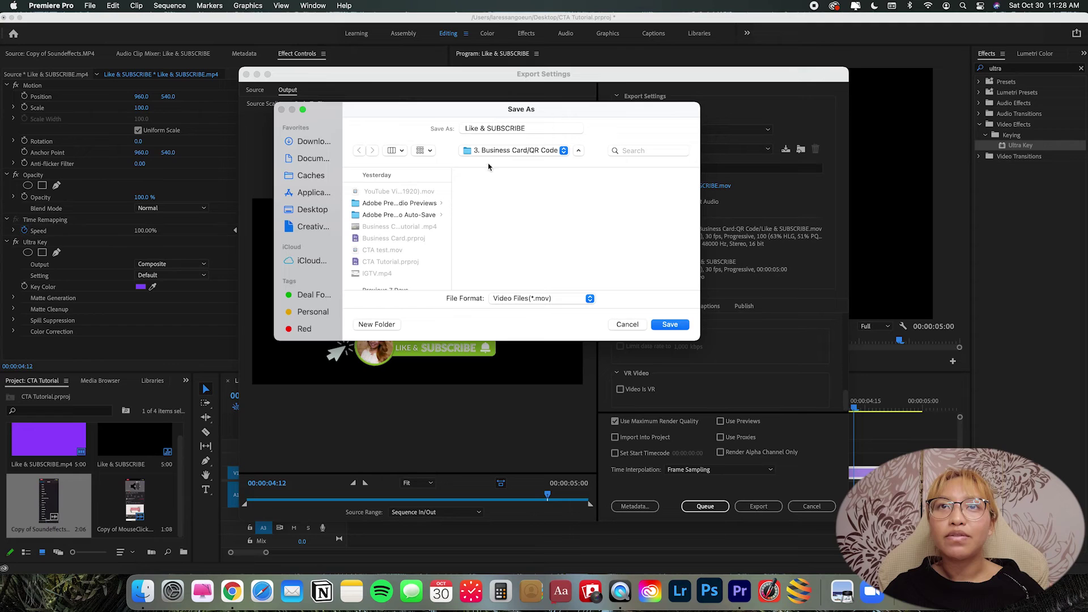
click(315, 209)
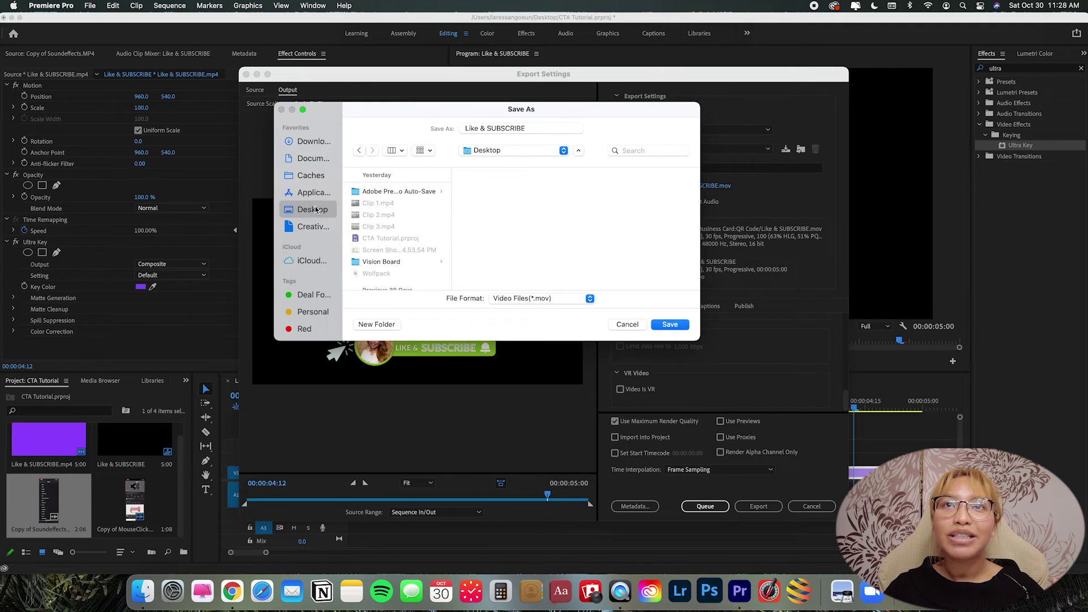
click(670, 324)
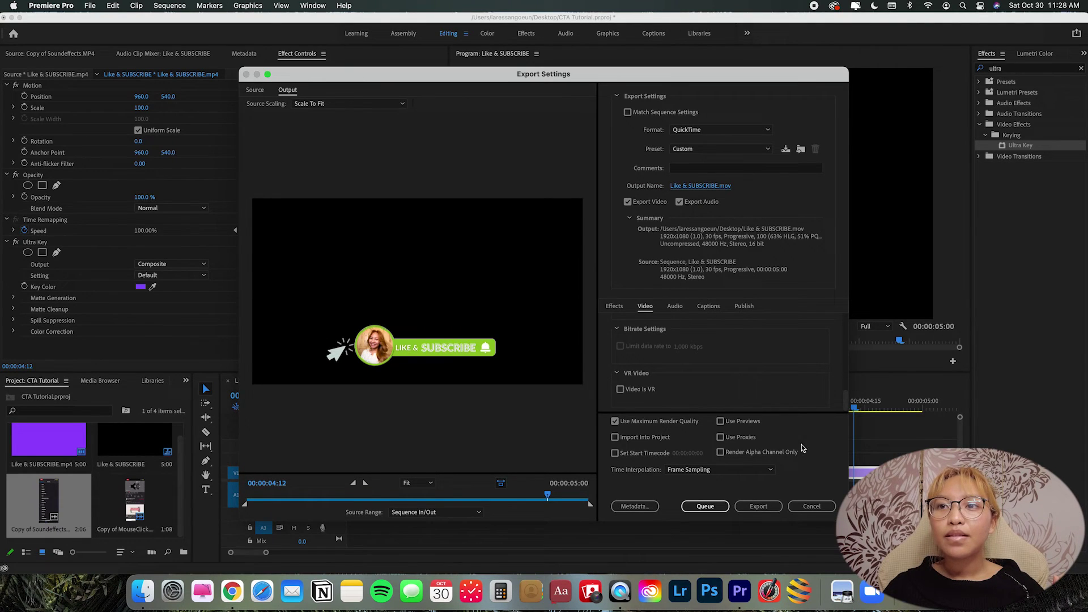
click(764, 507)
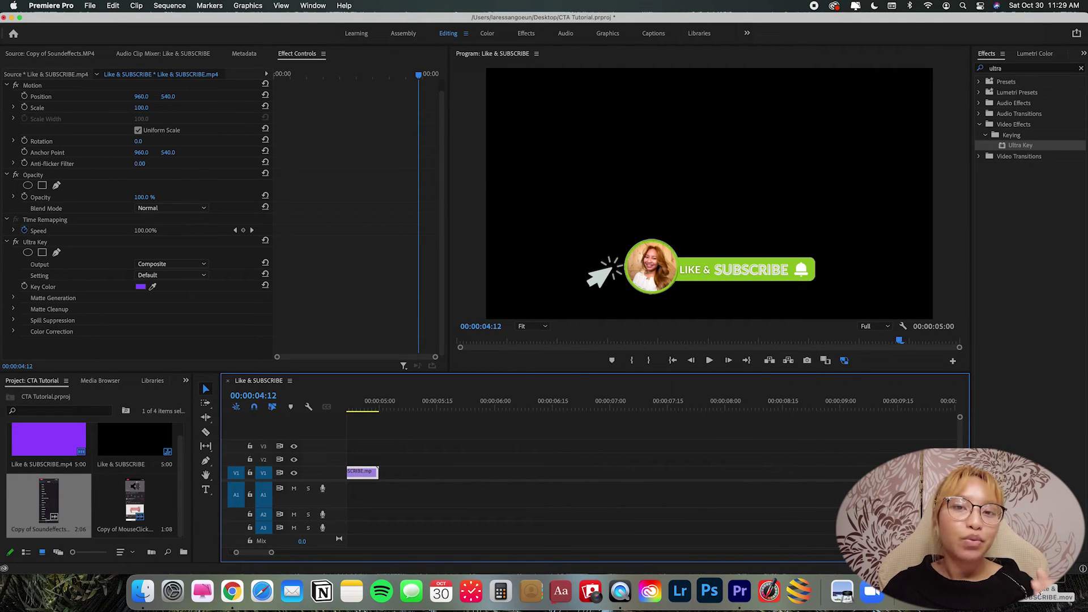
Try previewing Like & SUBSCRIBE.mov in QuickTime, dismiss its incompatibility warning, and open Premiere's recent projects.
double_click(1047, 597)
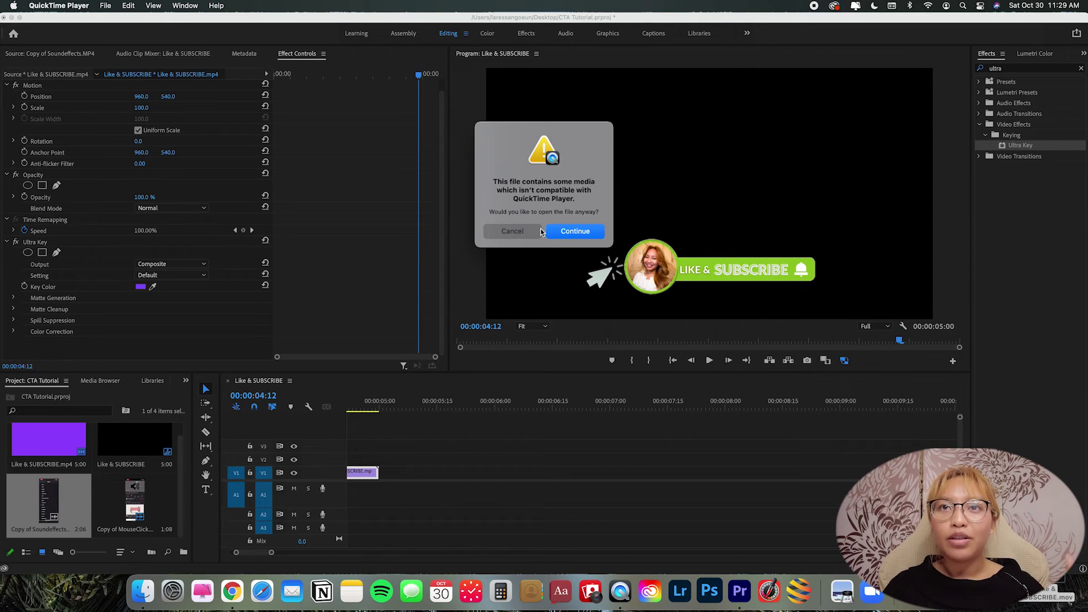
click(512, 232)
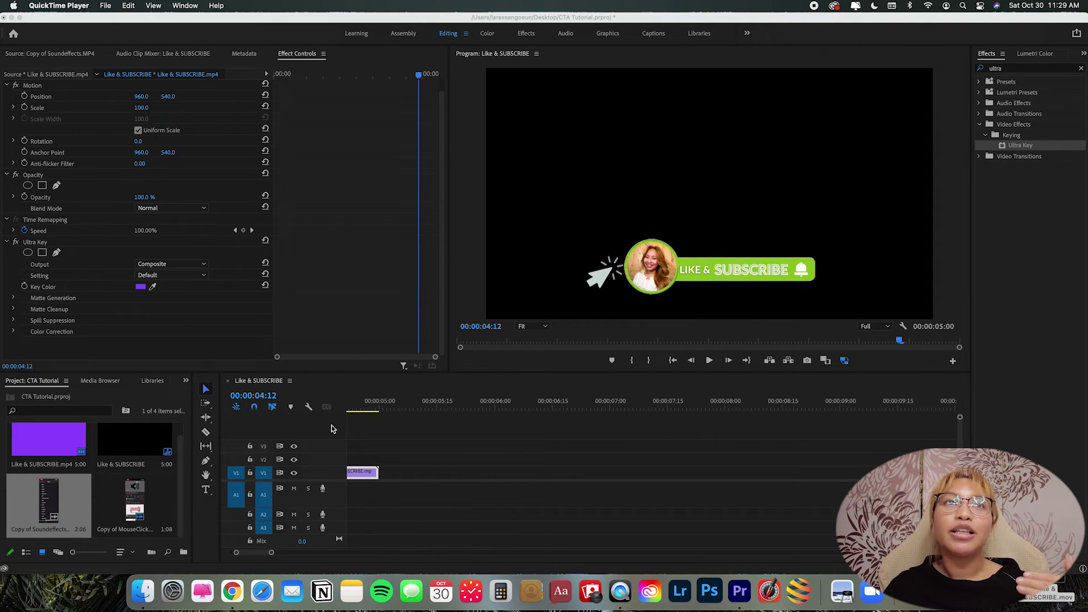
click(108, 5)
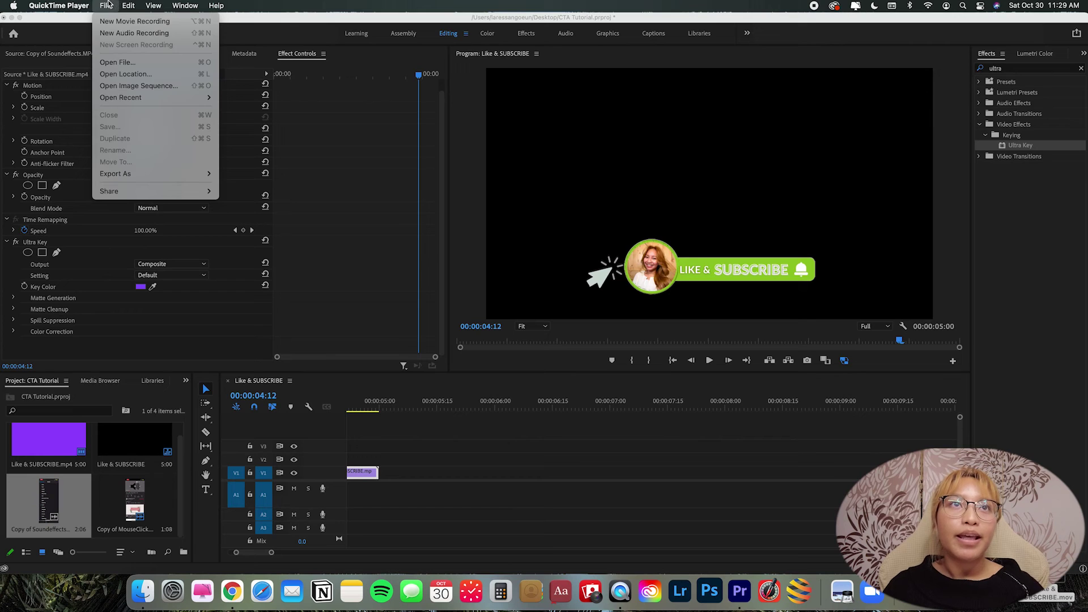
mouse_move(59, 6)
click(195, 25)
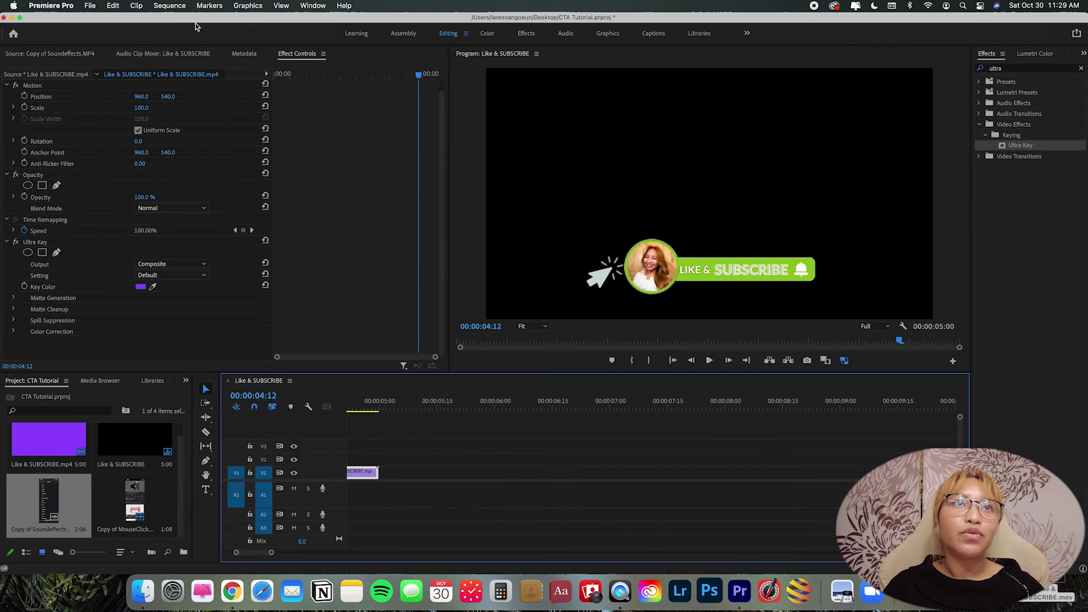
click(89, 5)
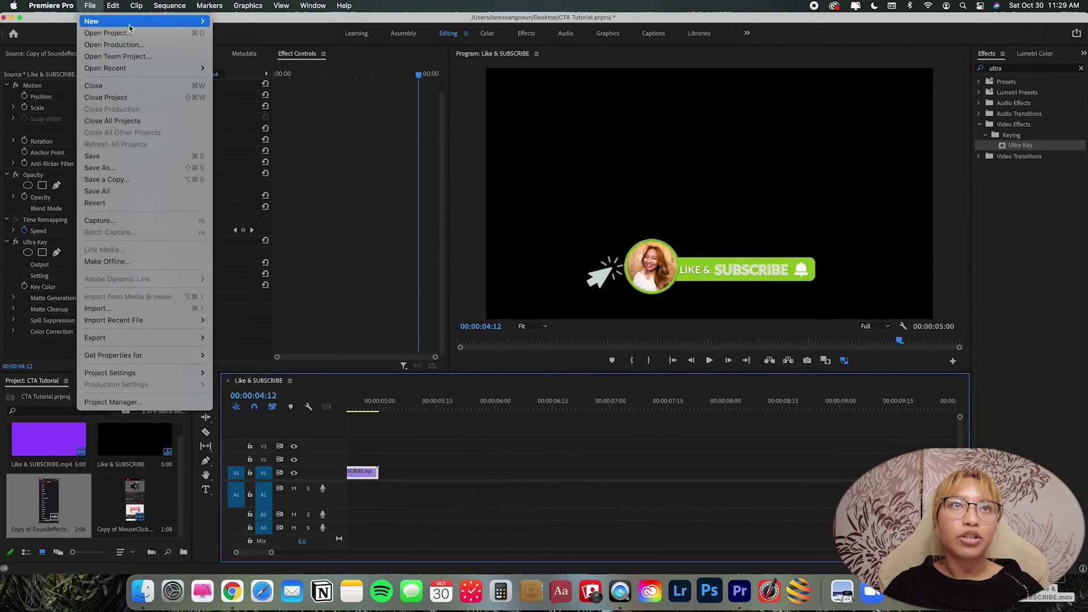
Open the How eXp Realty Benefits Clients project and place the playhead near 4:30.
mouse_move(139, 68)
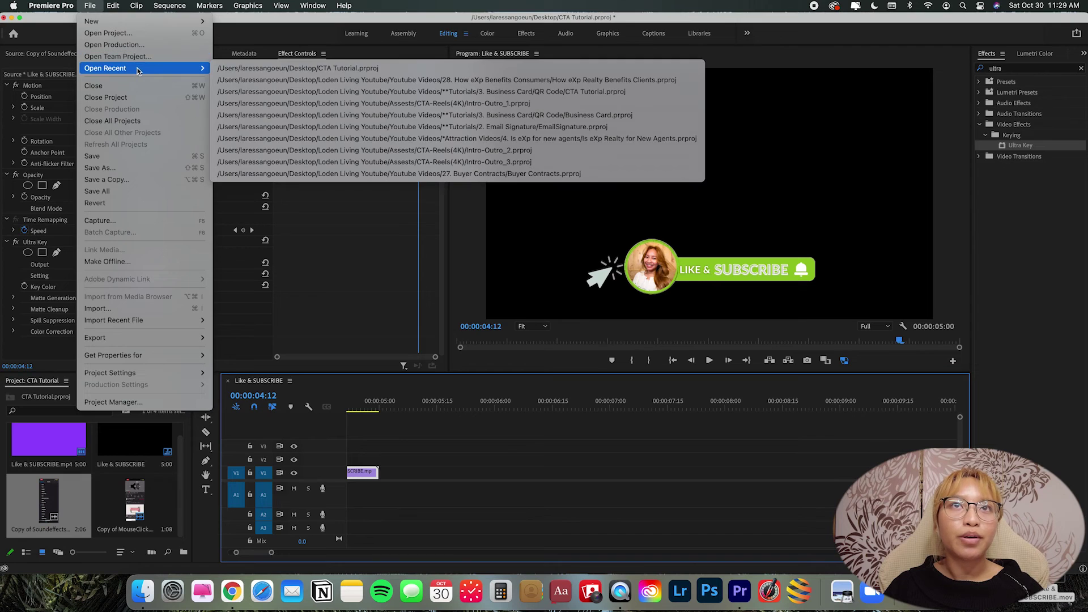
click(296, 80)
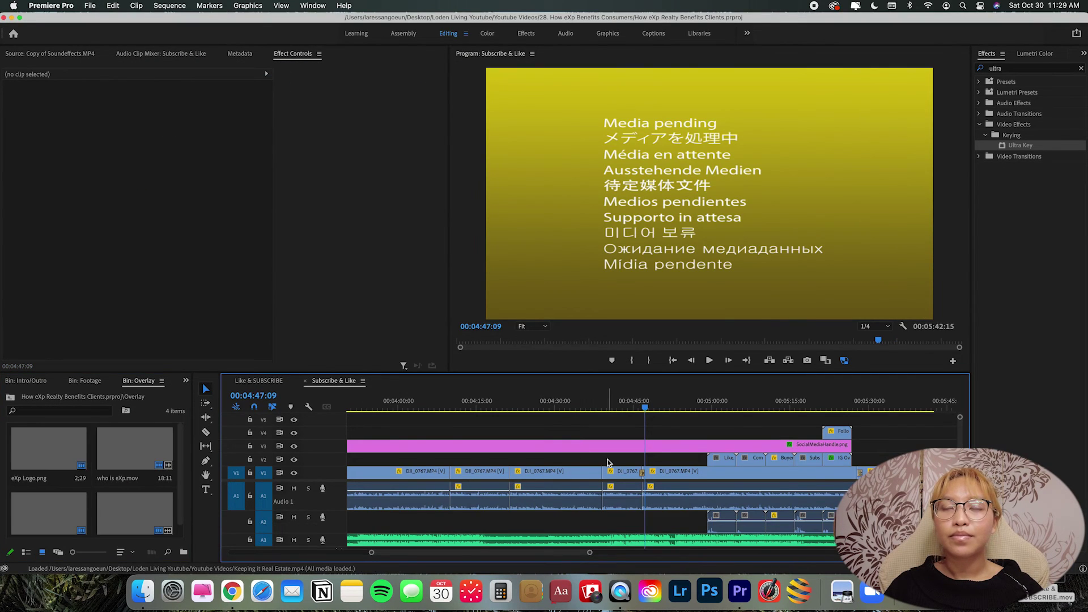
click(552, 408)
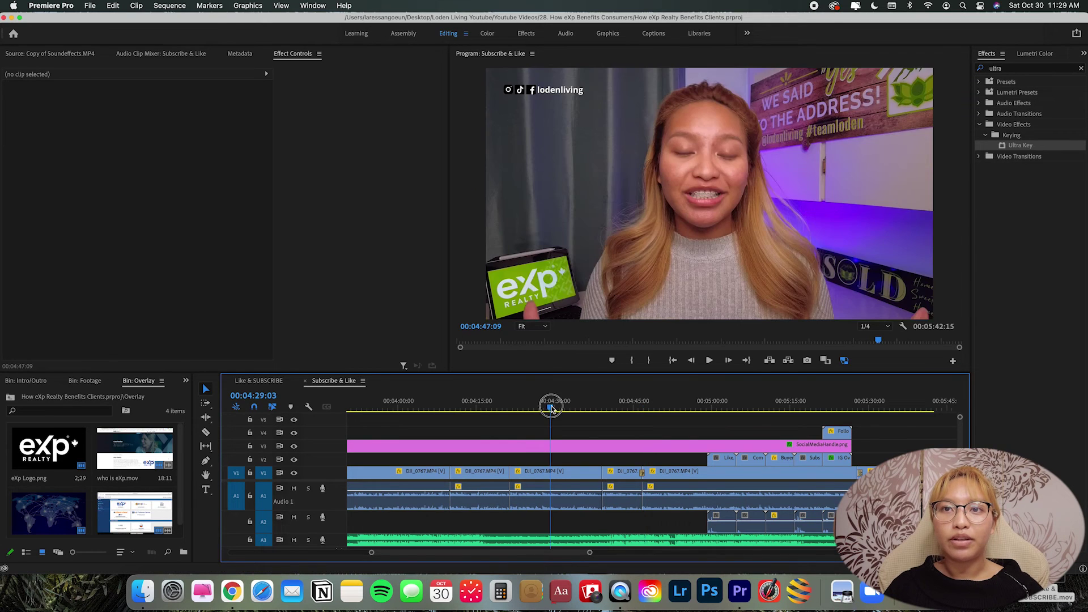
click(560, 407)
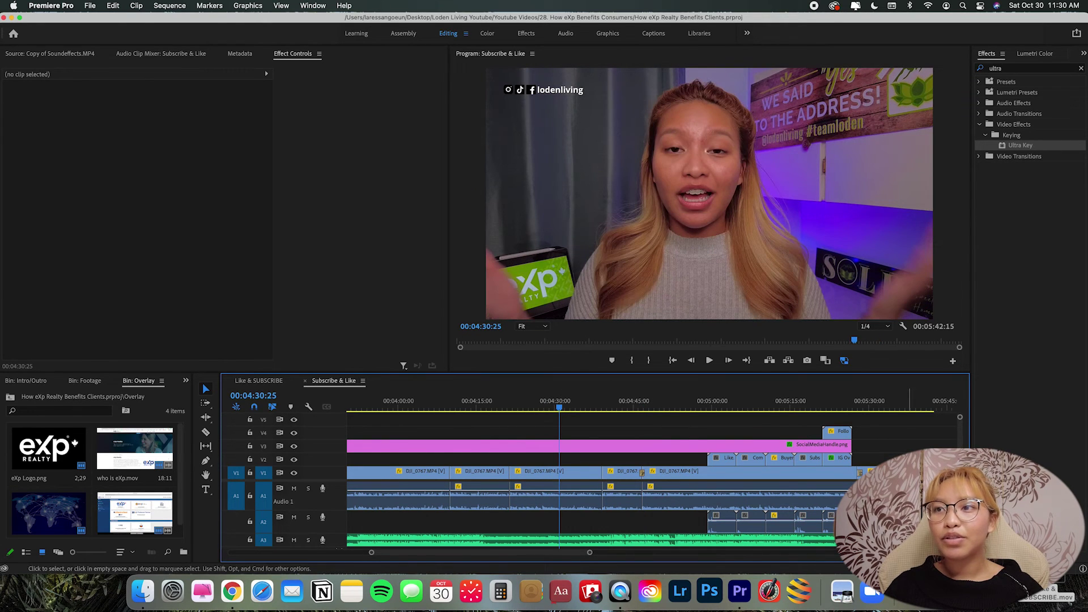
Overlay Like & SUBSCRIBE.mov from the Desktop onto an upper video track at 4:30, in the Intro/Outro bin.
scroll(110, 490, down, 1)
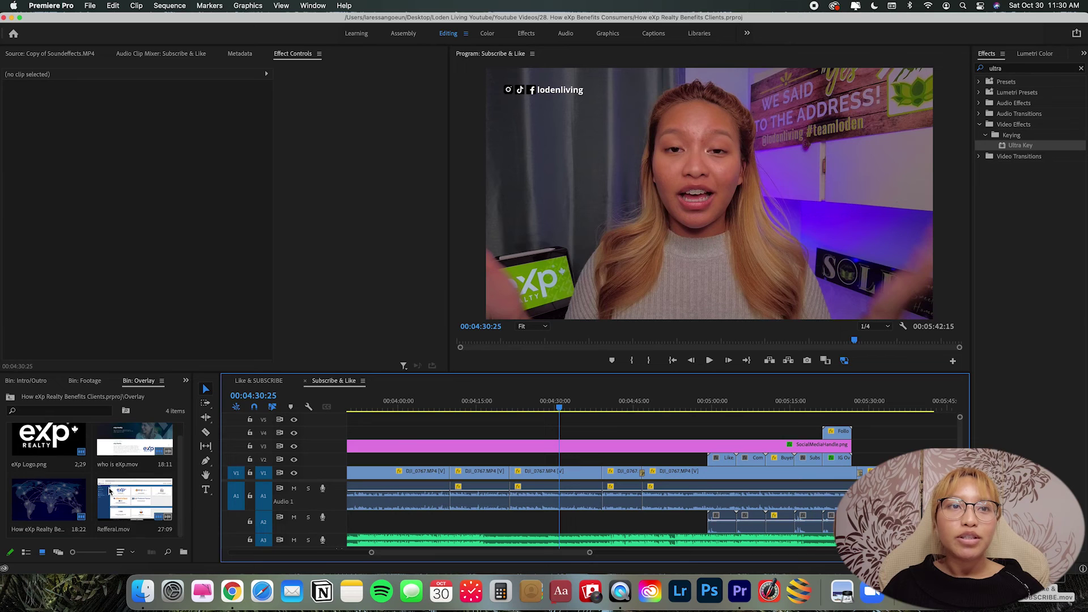
click(33, 381)
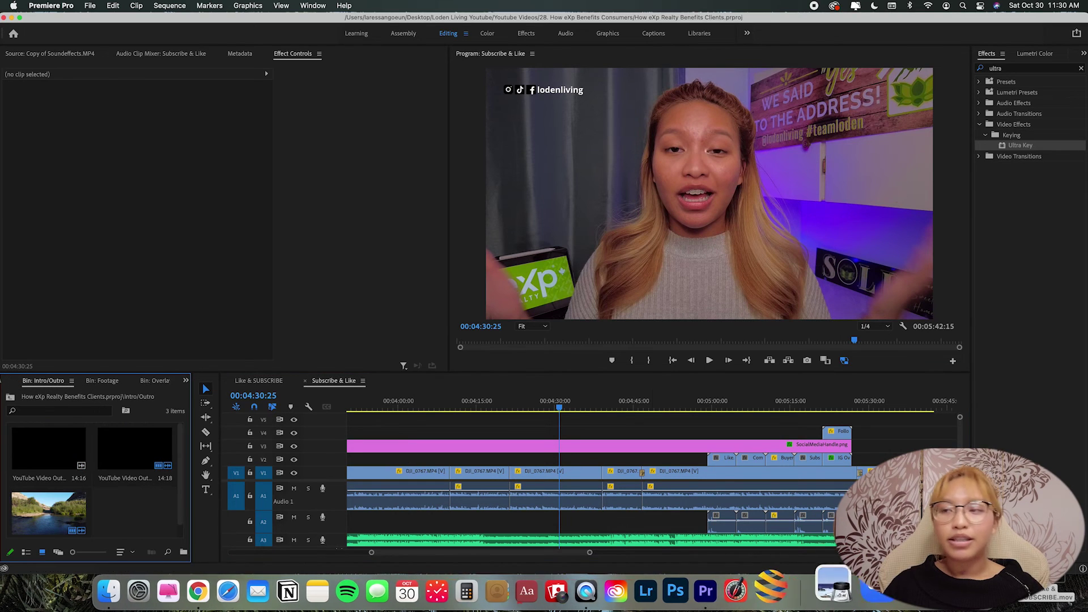
drag(1045, 592, 576, 430)
scroll(670, 485, up, 5)
scroll(669, 485, down, 5)
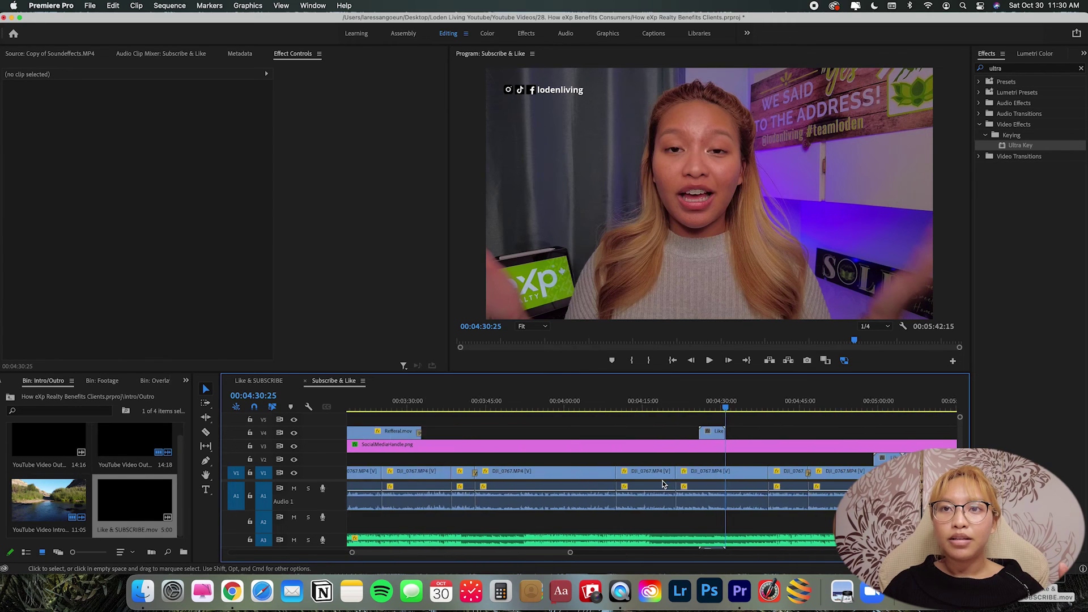
drag(581, 372, 579, 322)
Mute Audio 1 and preview the overlay from about 4:22.
drag(624, 359, 605, 359)
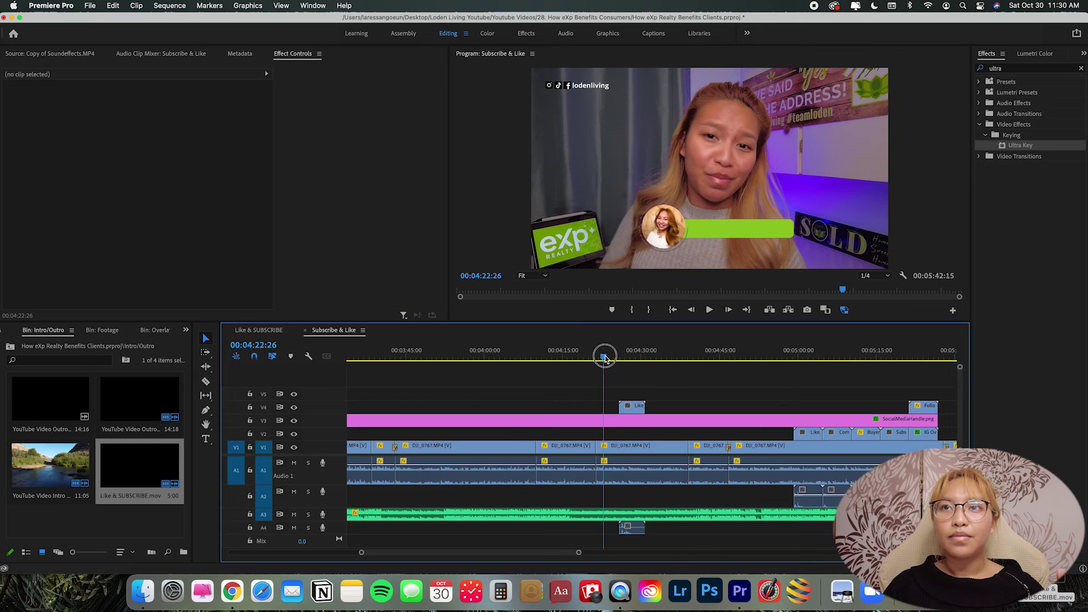
click(293, 463)
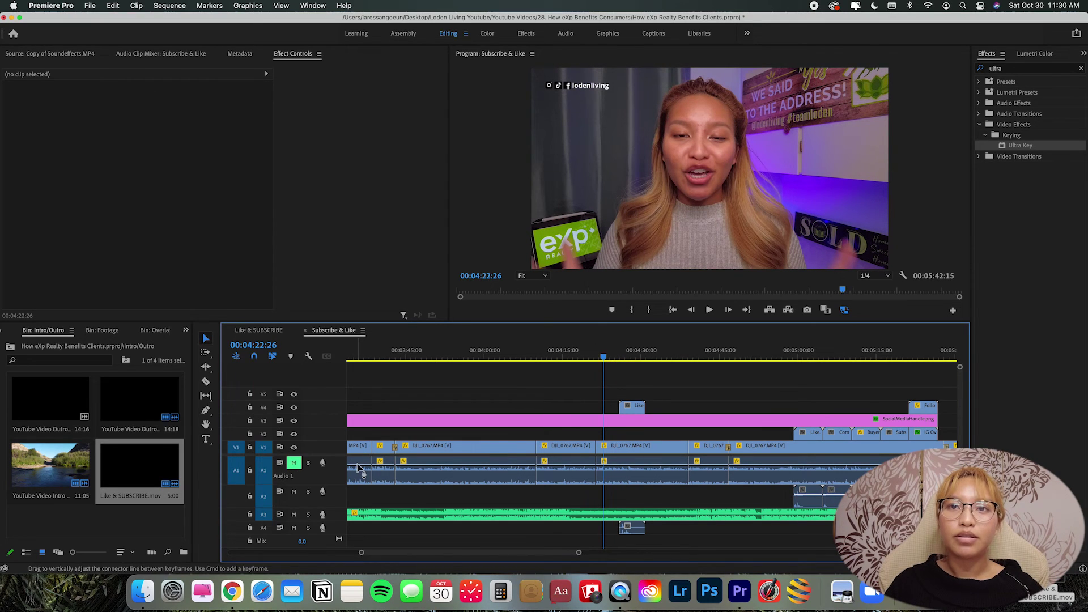
key(space)
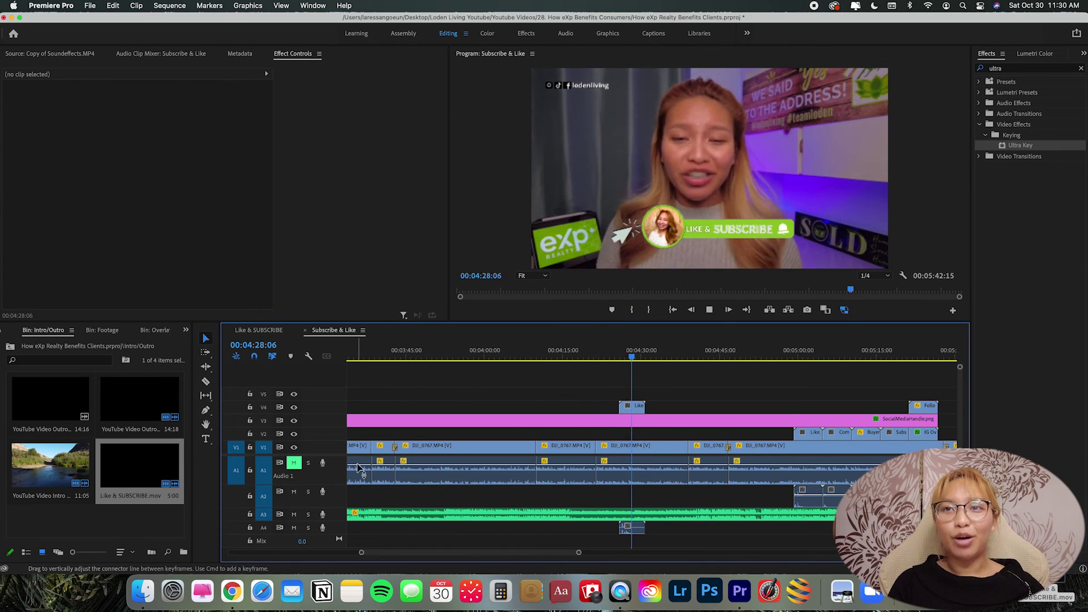
key(space)
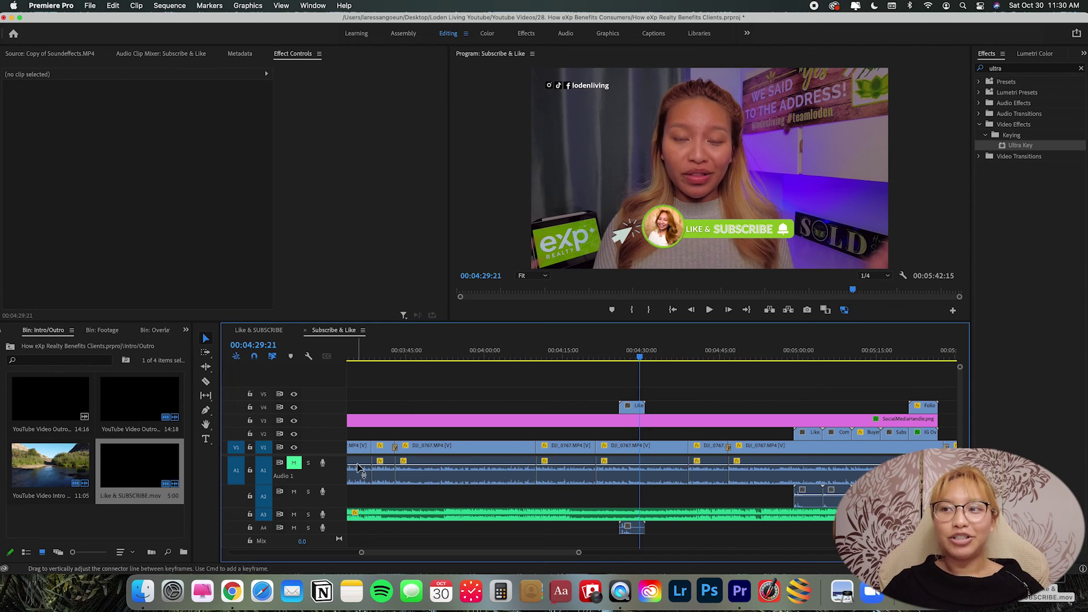
Dismiss QuickTime's incompatibility warning again and replay the overlay from about 4:24.
double_click(1049, 596)
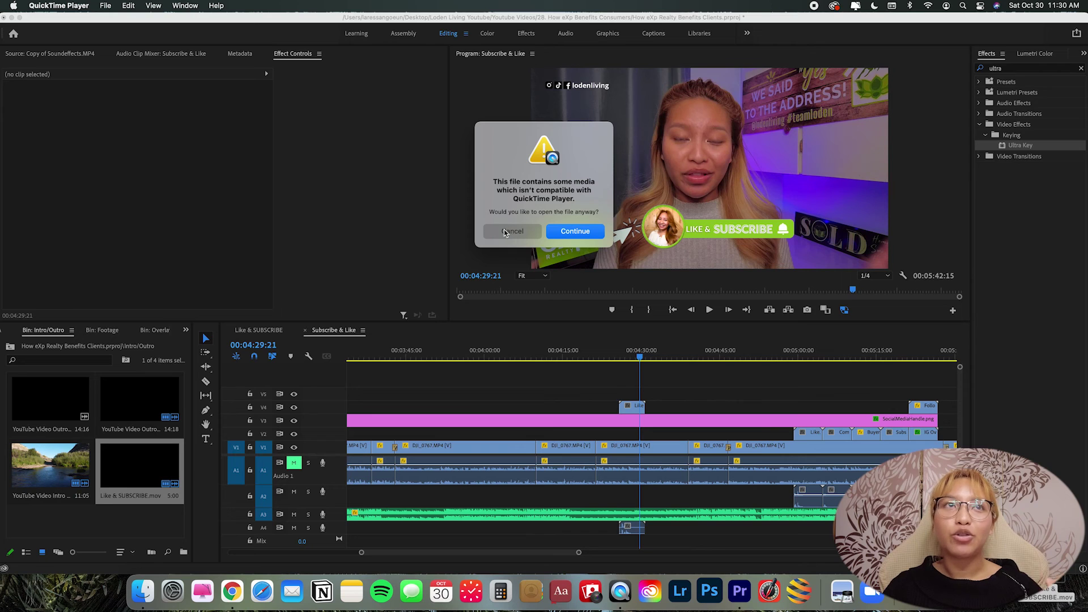
click(514, 230)
click(644, 351)
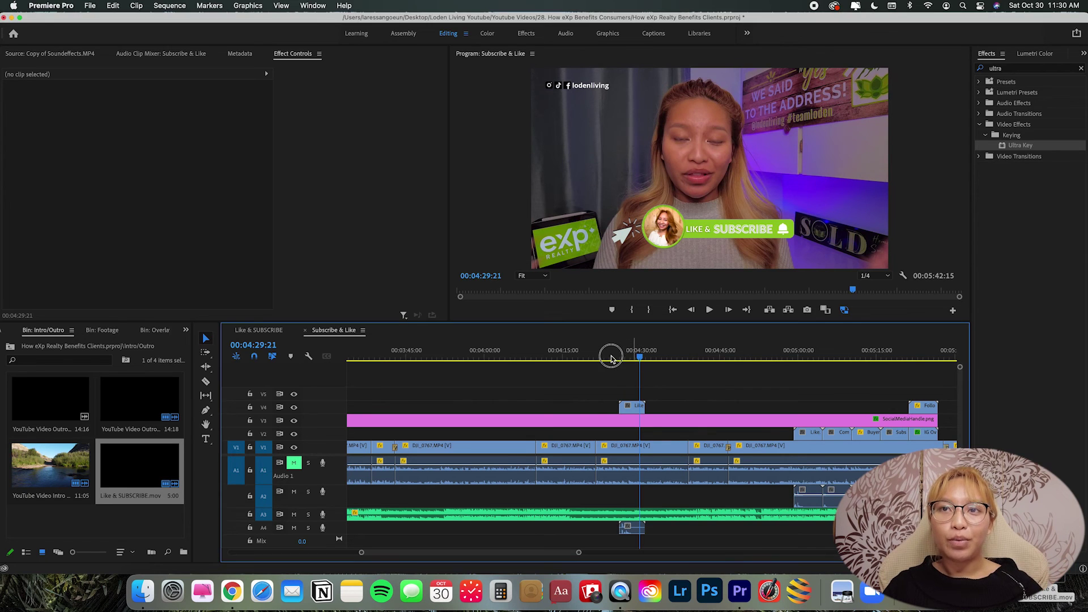
click(614, 357)
key(space)
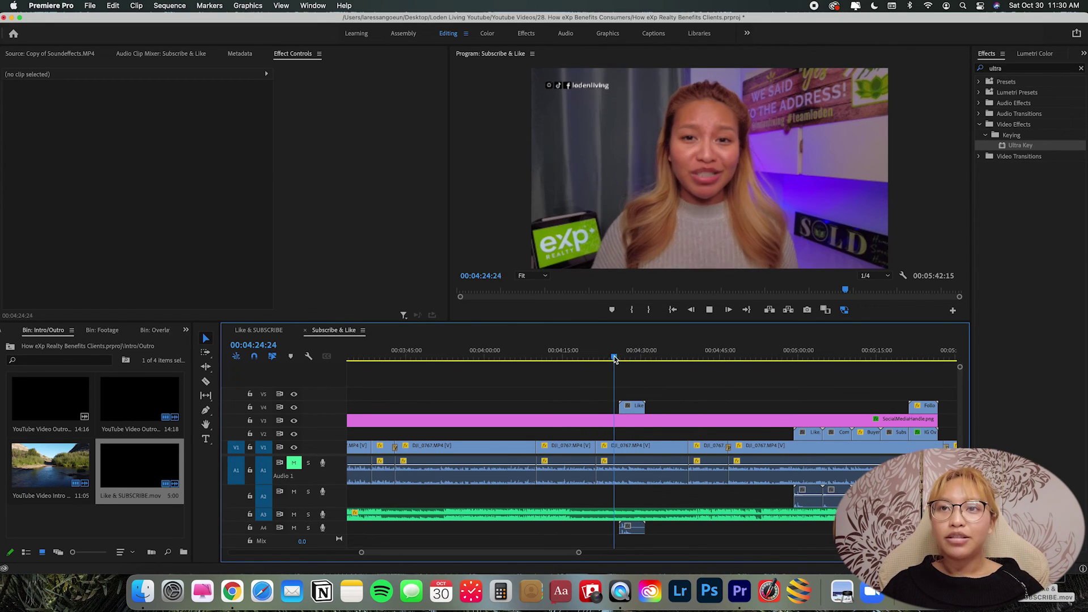